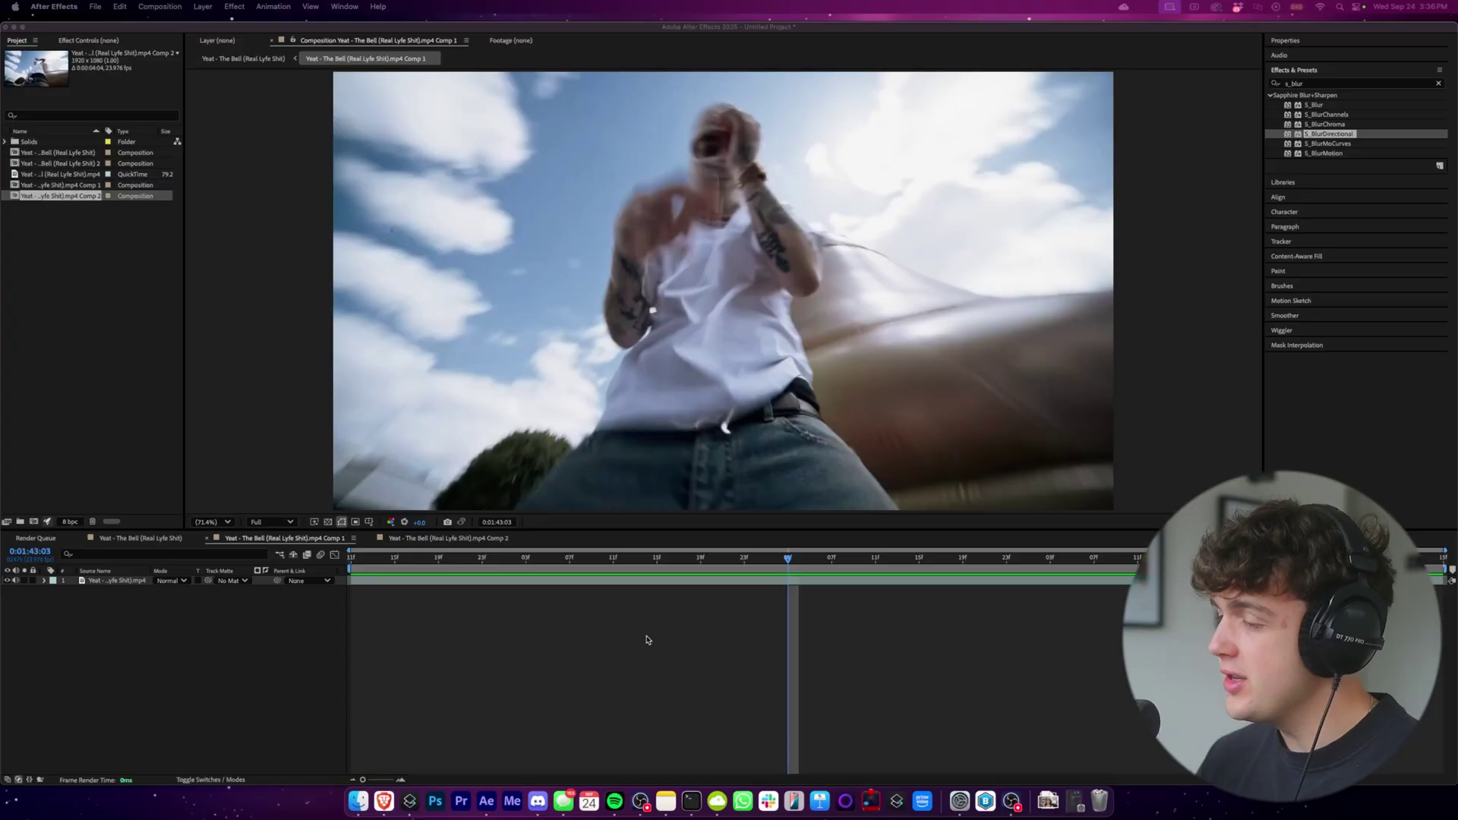
# Play the plain clip in Comp 1 and compare it with Comp 2 with both of its adjustment layers turned on.
pyautogui.press('space')
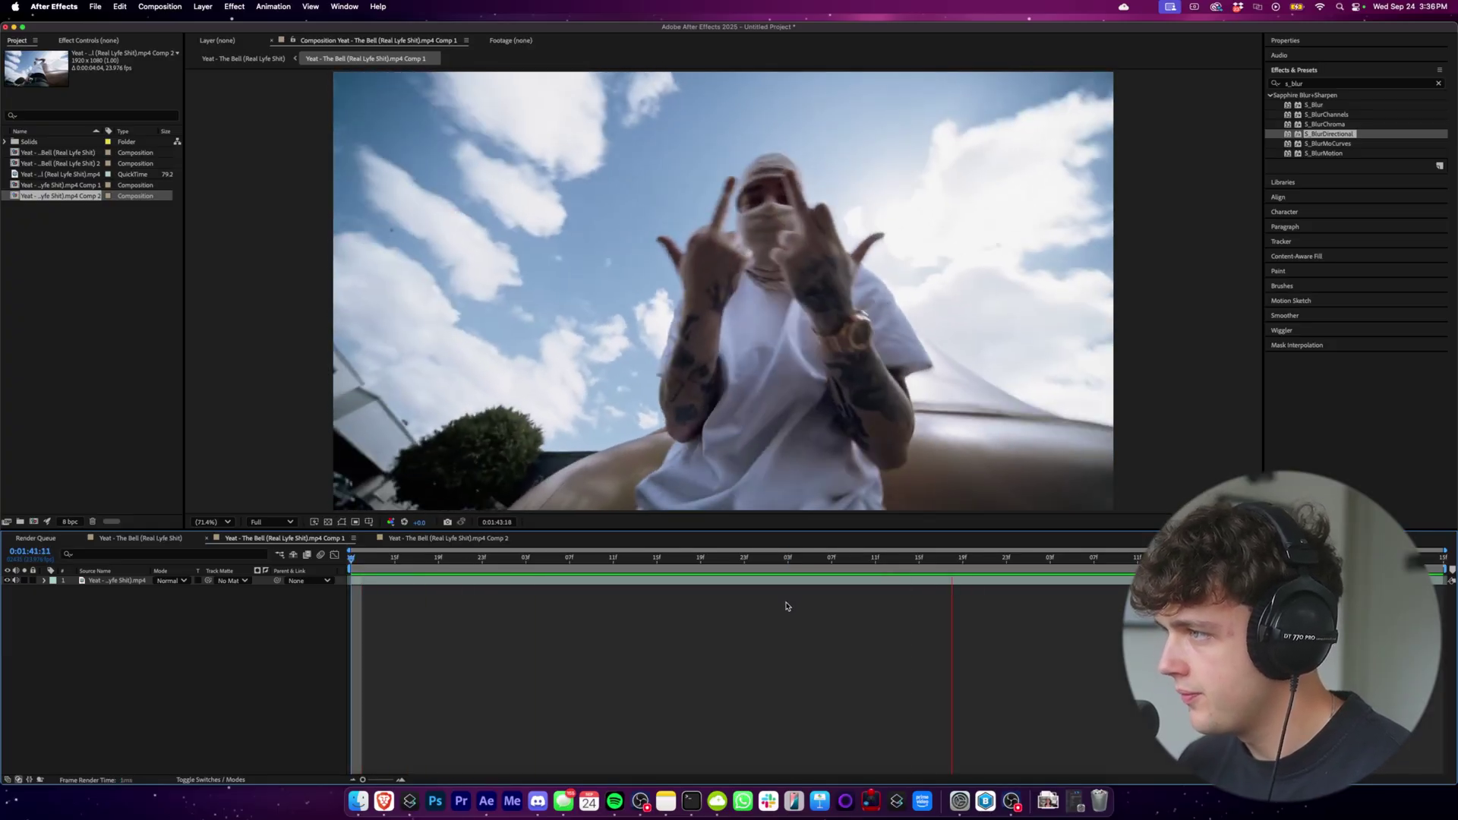
pyautogui.click(501, 539)
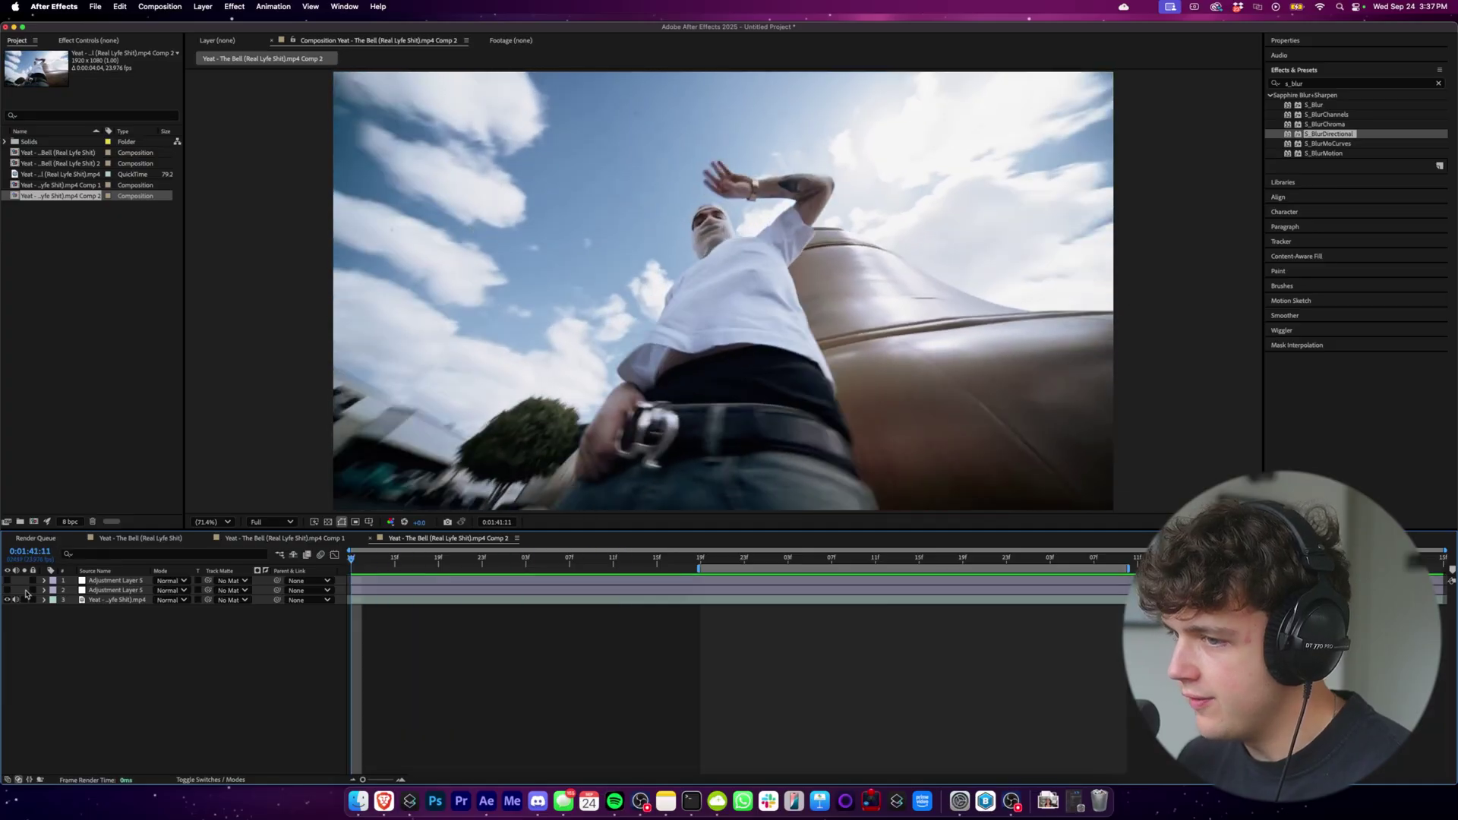
pyautogui.moveTo(7, 580); pyautogui.dragTo(7, 590)
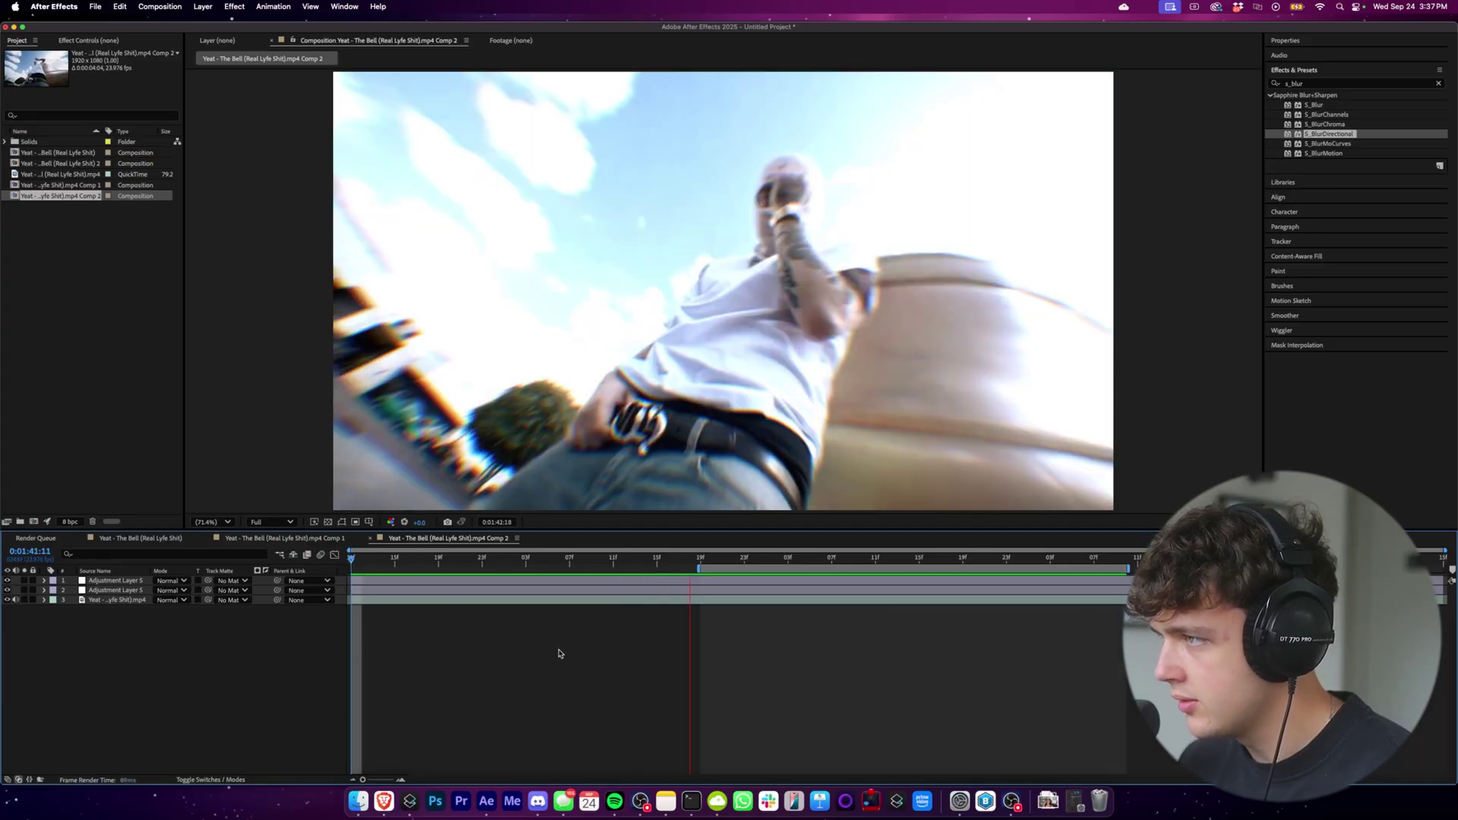
pyautogui.click(700, 561)
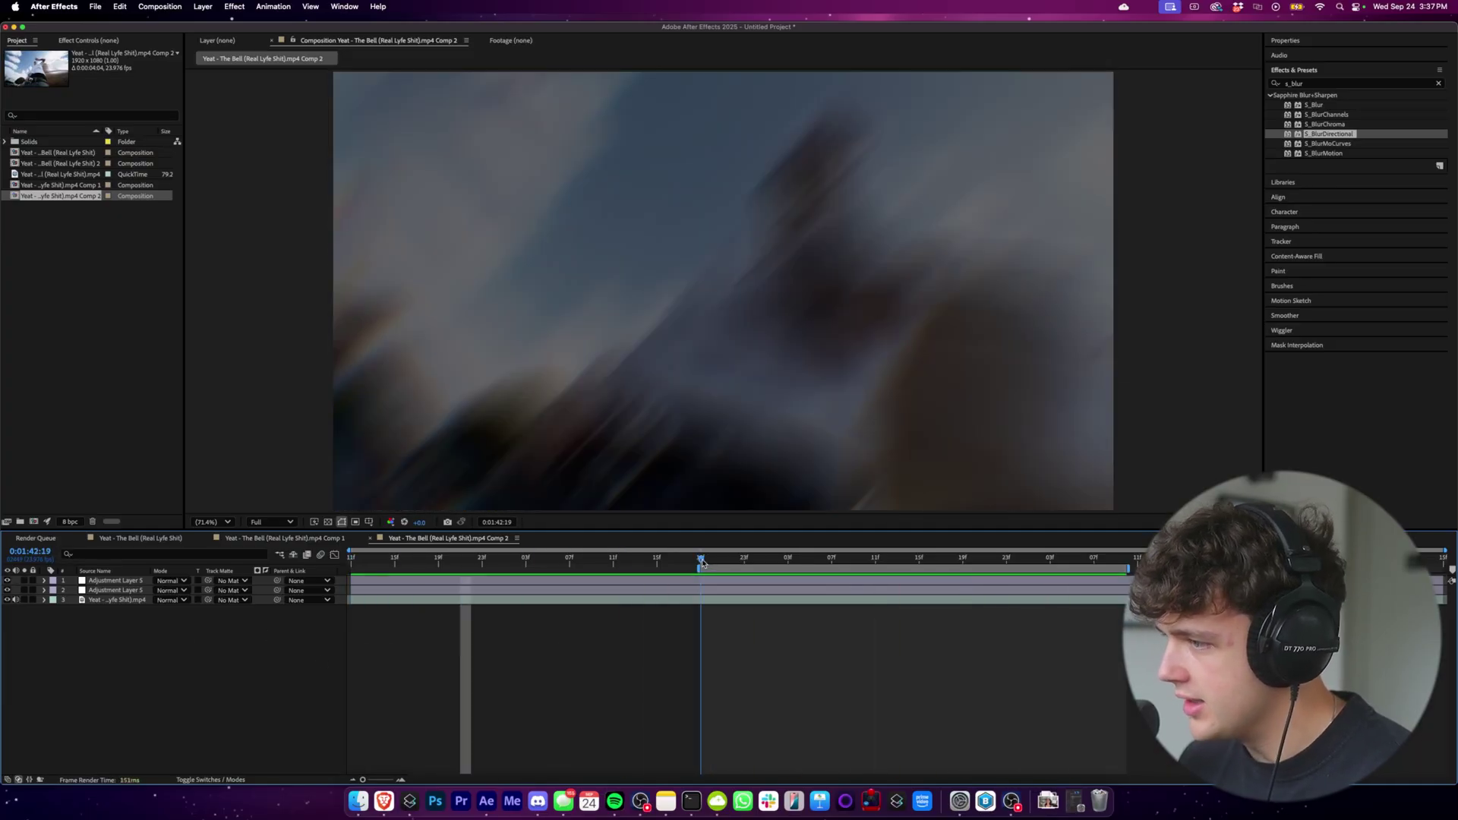
pyautogui.press('space')
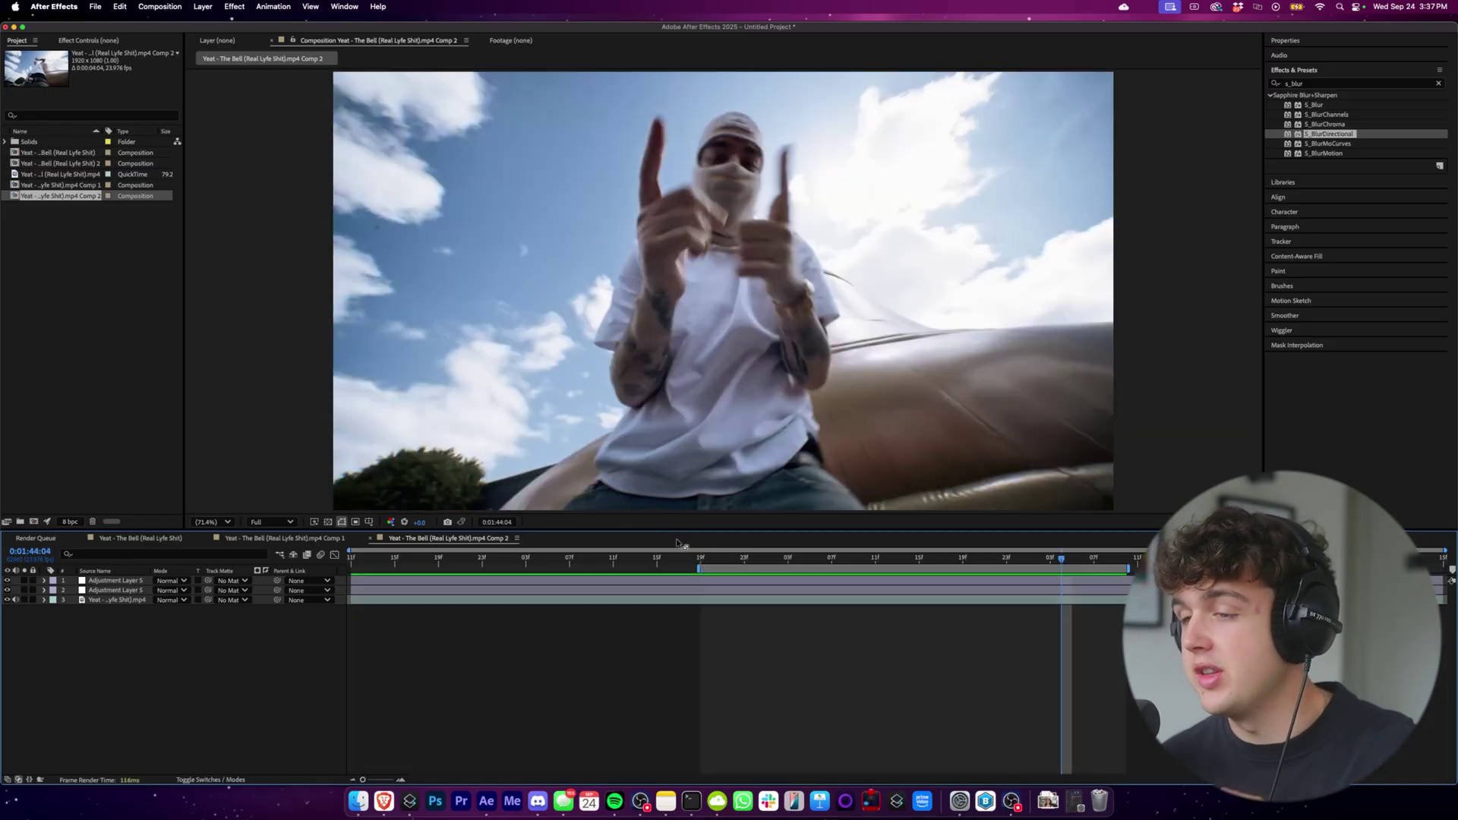
# Create a new adjustment layer above the clip in Comp 1 and apply the S_BlurDirectional effect to it.
pyautogui.click(319, 539)
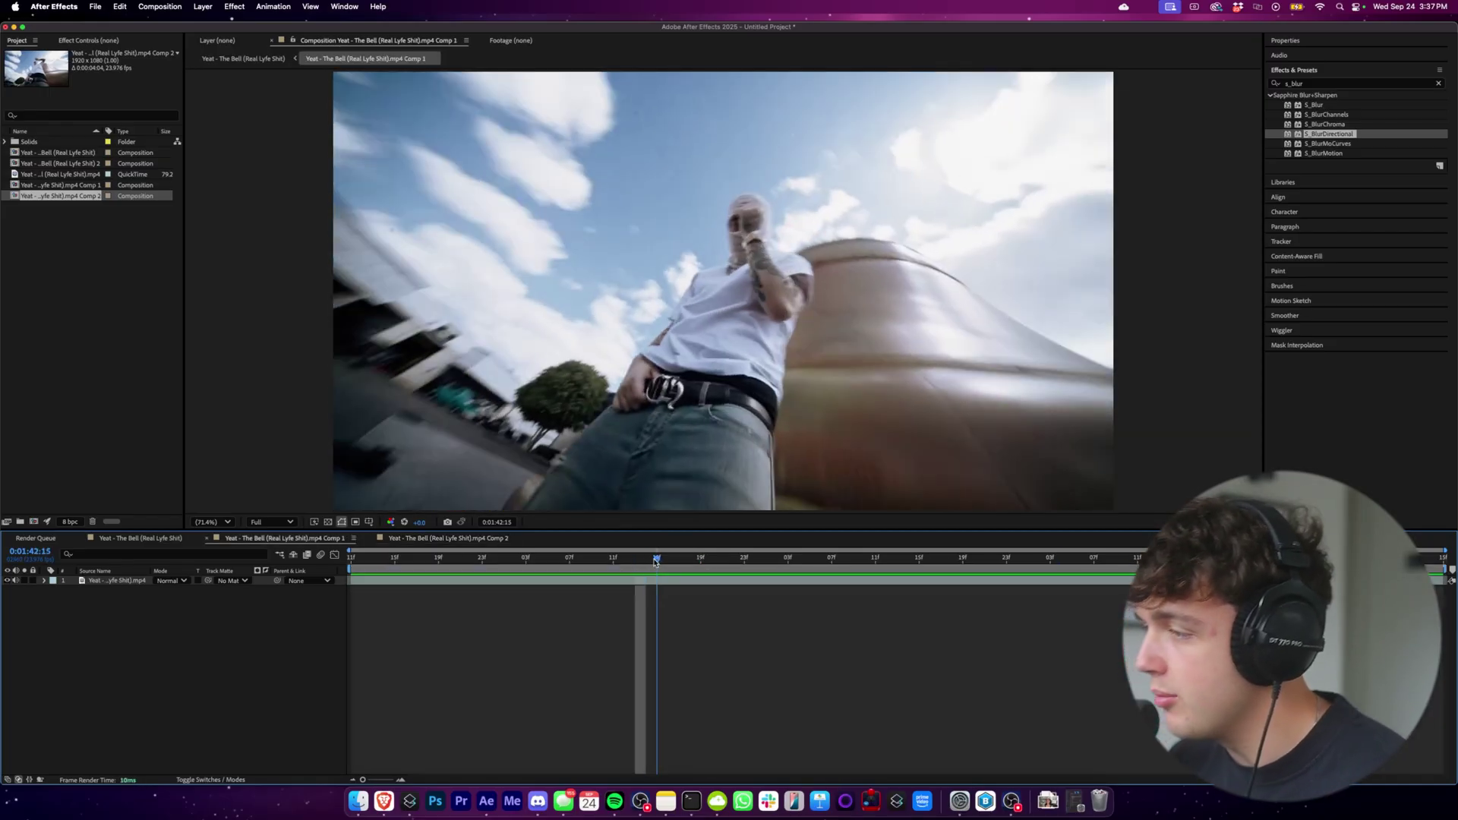
pyautogui.click(827, 560)
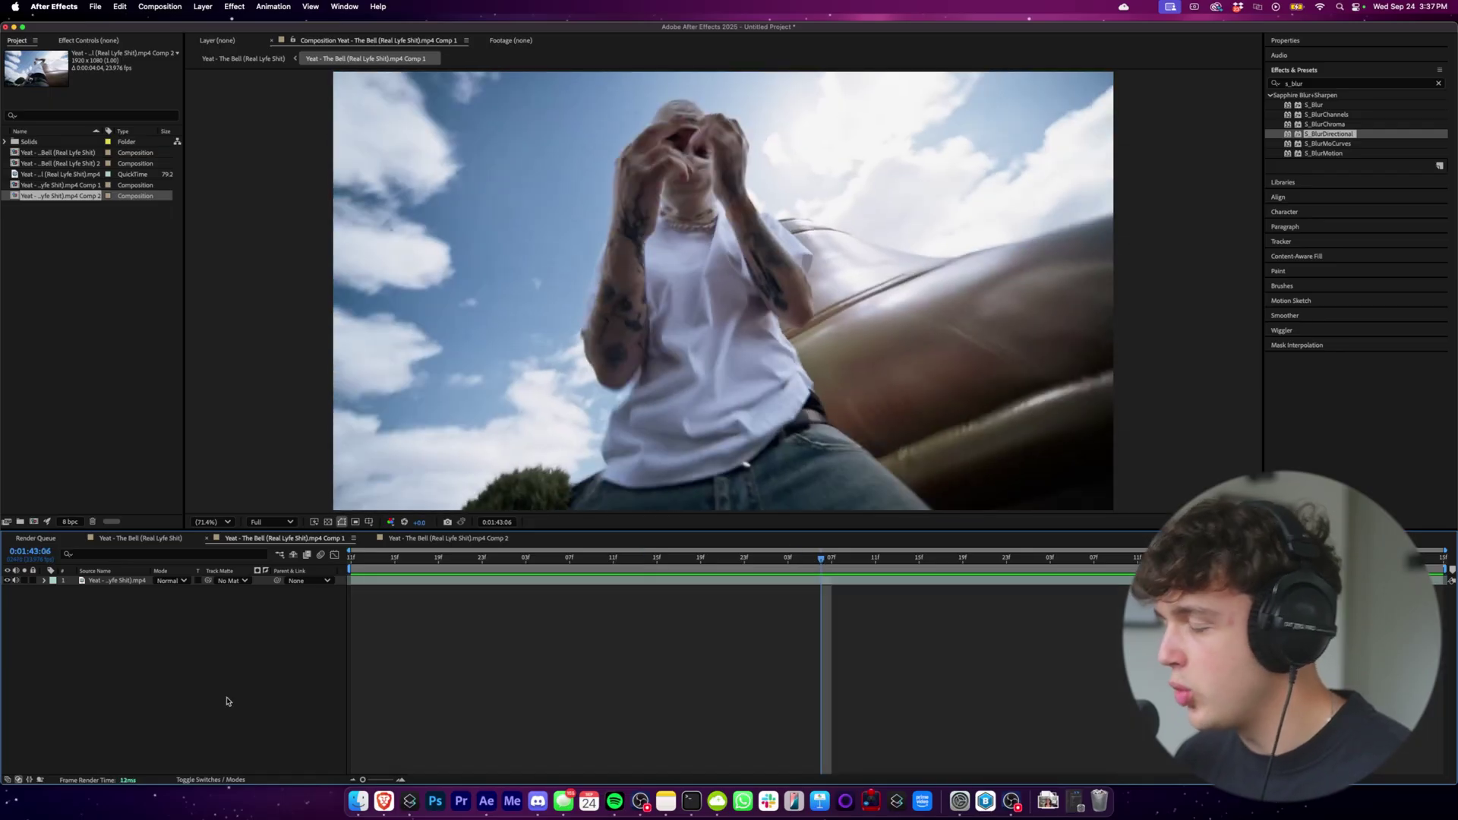
pyautogui.rightClick(202, 628)
pyautogui.moveTo(217, 634)
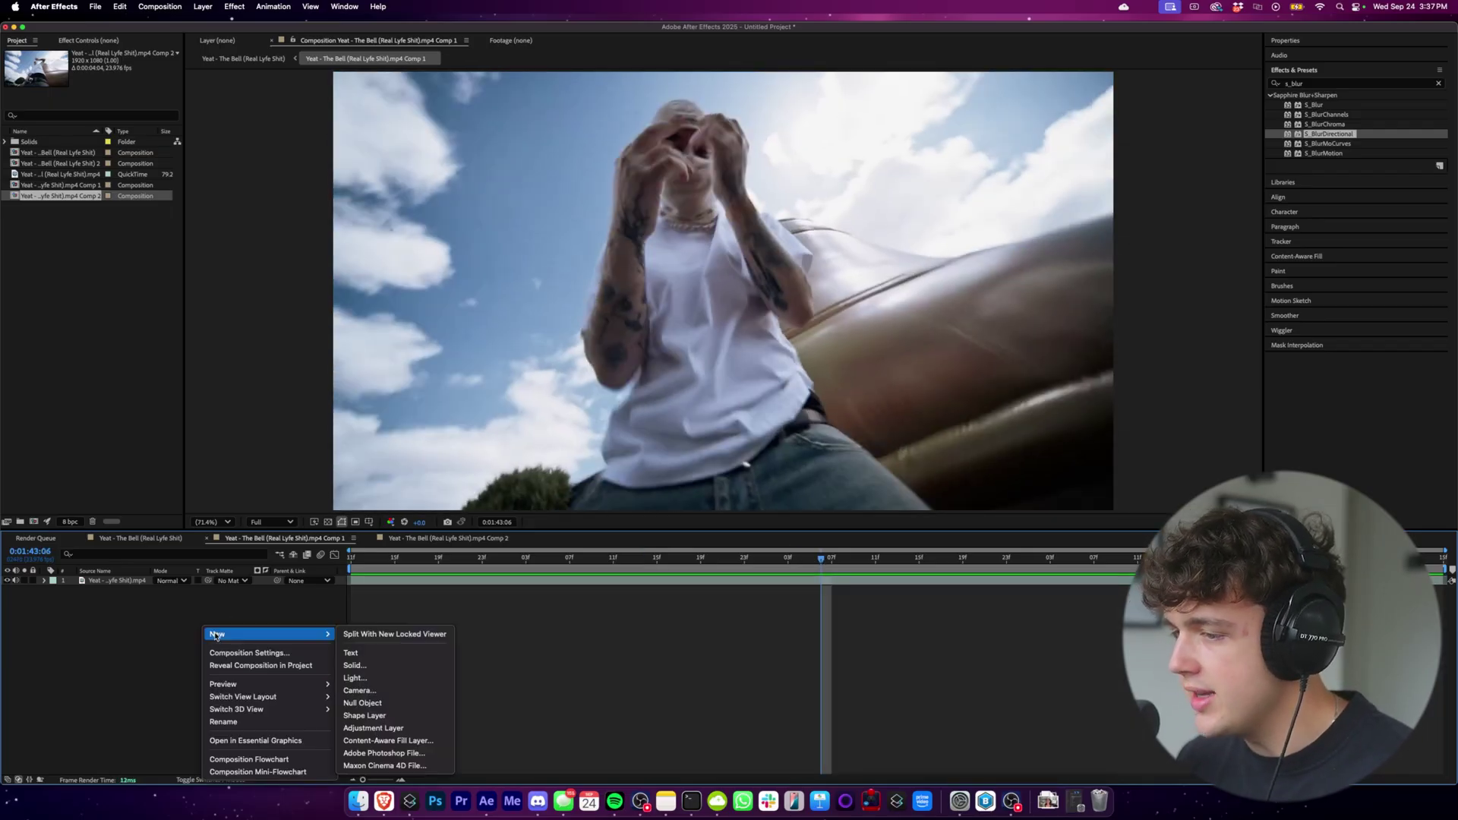
pyautogui.click(389, 728)
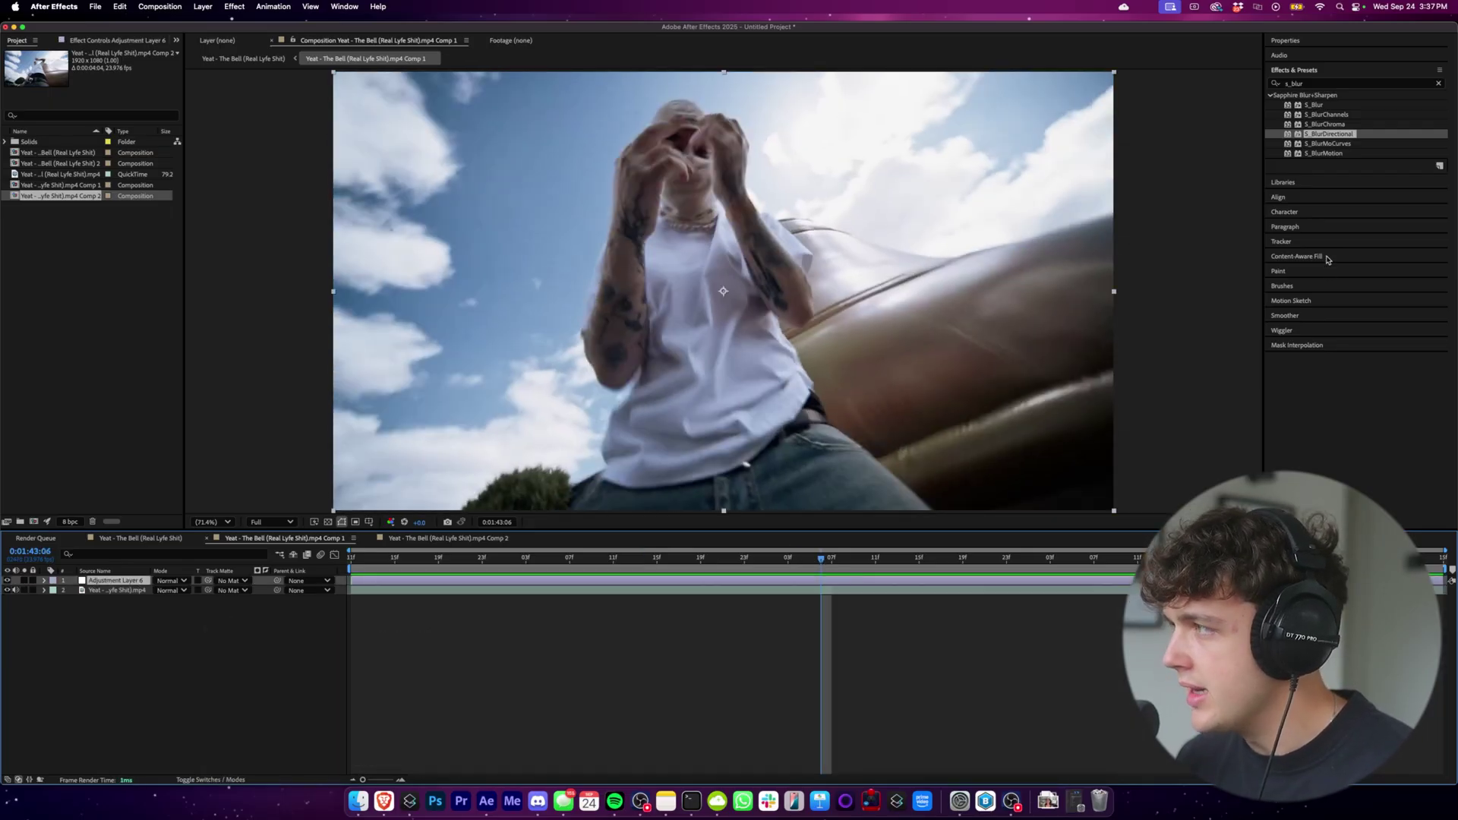
pyautogui.click(1336, 135)
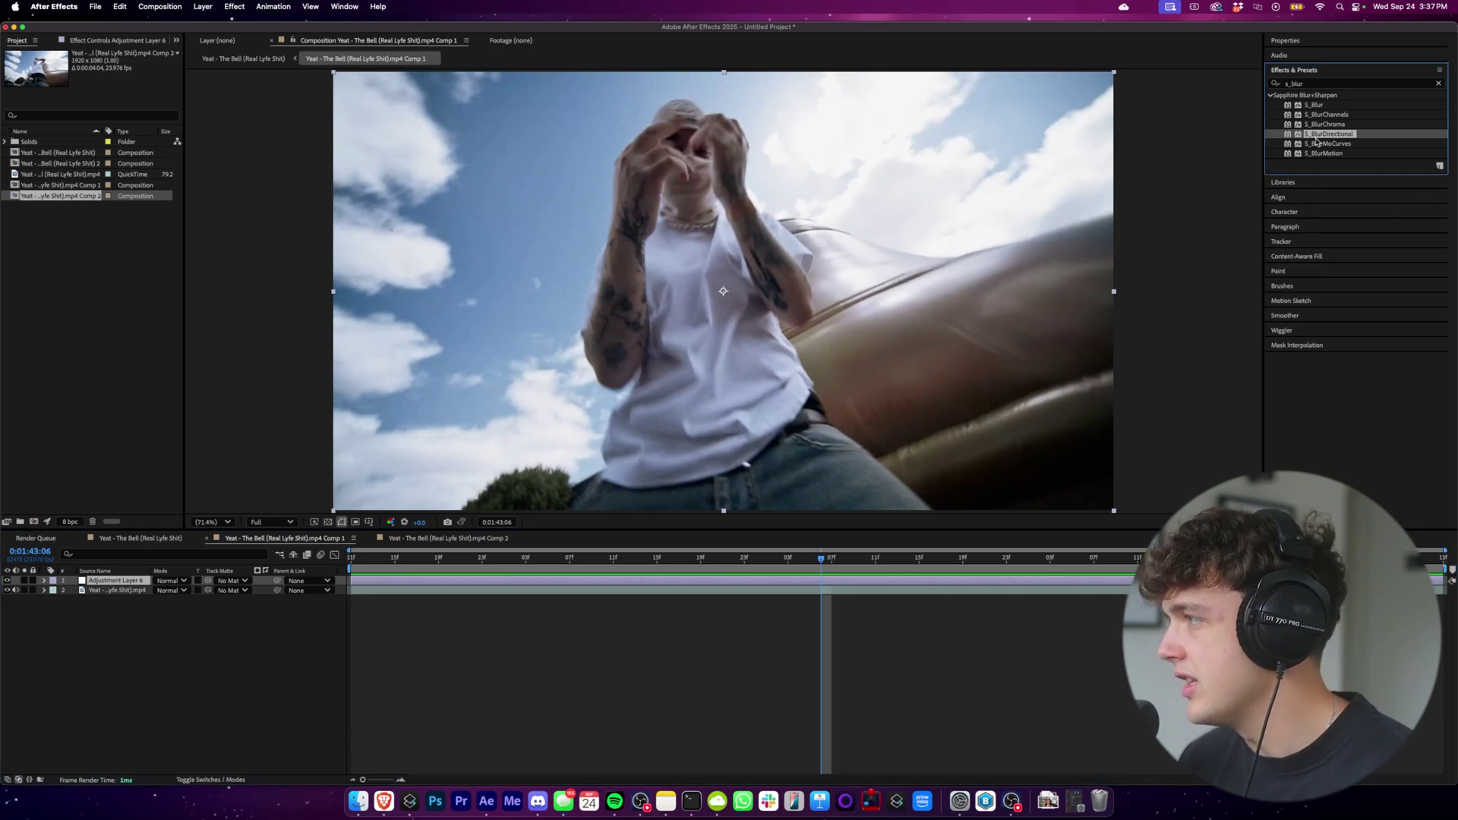
pyautogui.moveTo(1333, 137); pyautogui.dragTo(120, 580)
# Find the Transform effect and apply it to the new adjustment layer.
pyautogui.click(1352, 84)
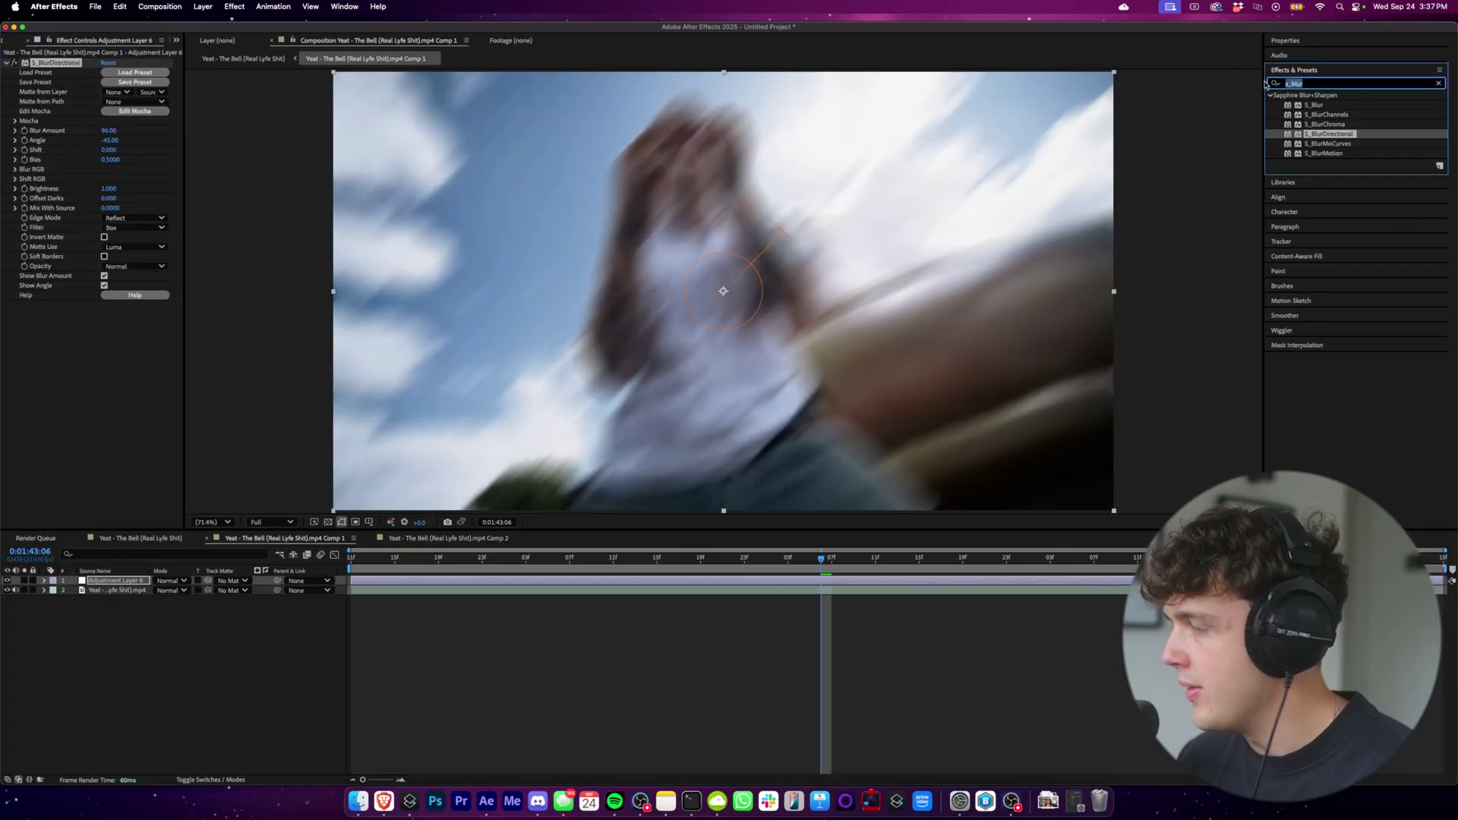
pyautogui.write('trans')
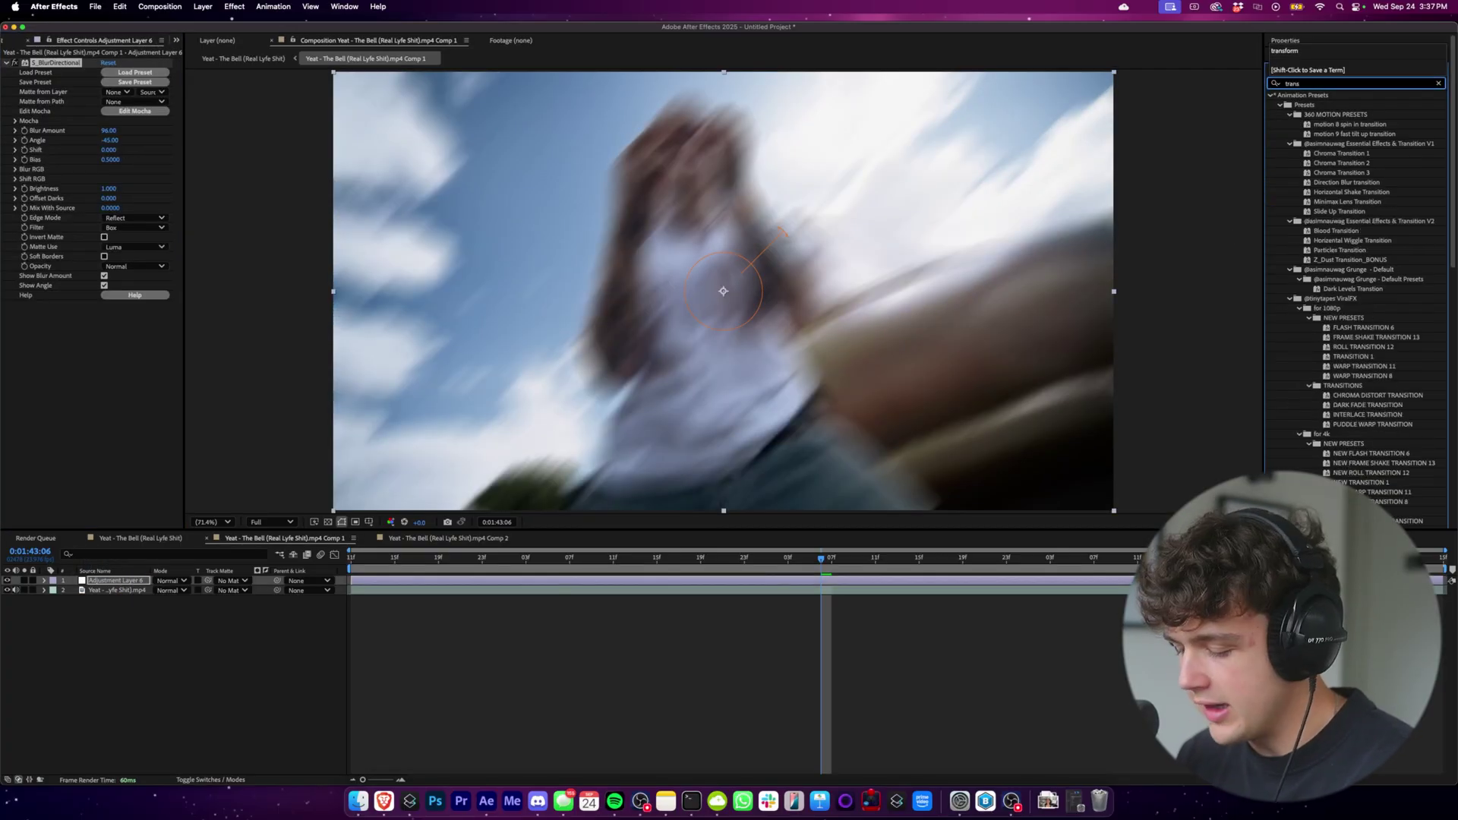
pyautogui.write('form')
pyautogui.moveTo(1319, 163); pyautogui.dragTo(872, 579)
# Search the effects for "flicker" and apply S_Flicker to the adjustment layer.
pyautogui.click(1352, 83)
pyautogui.write('flicker')
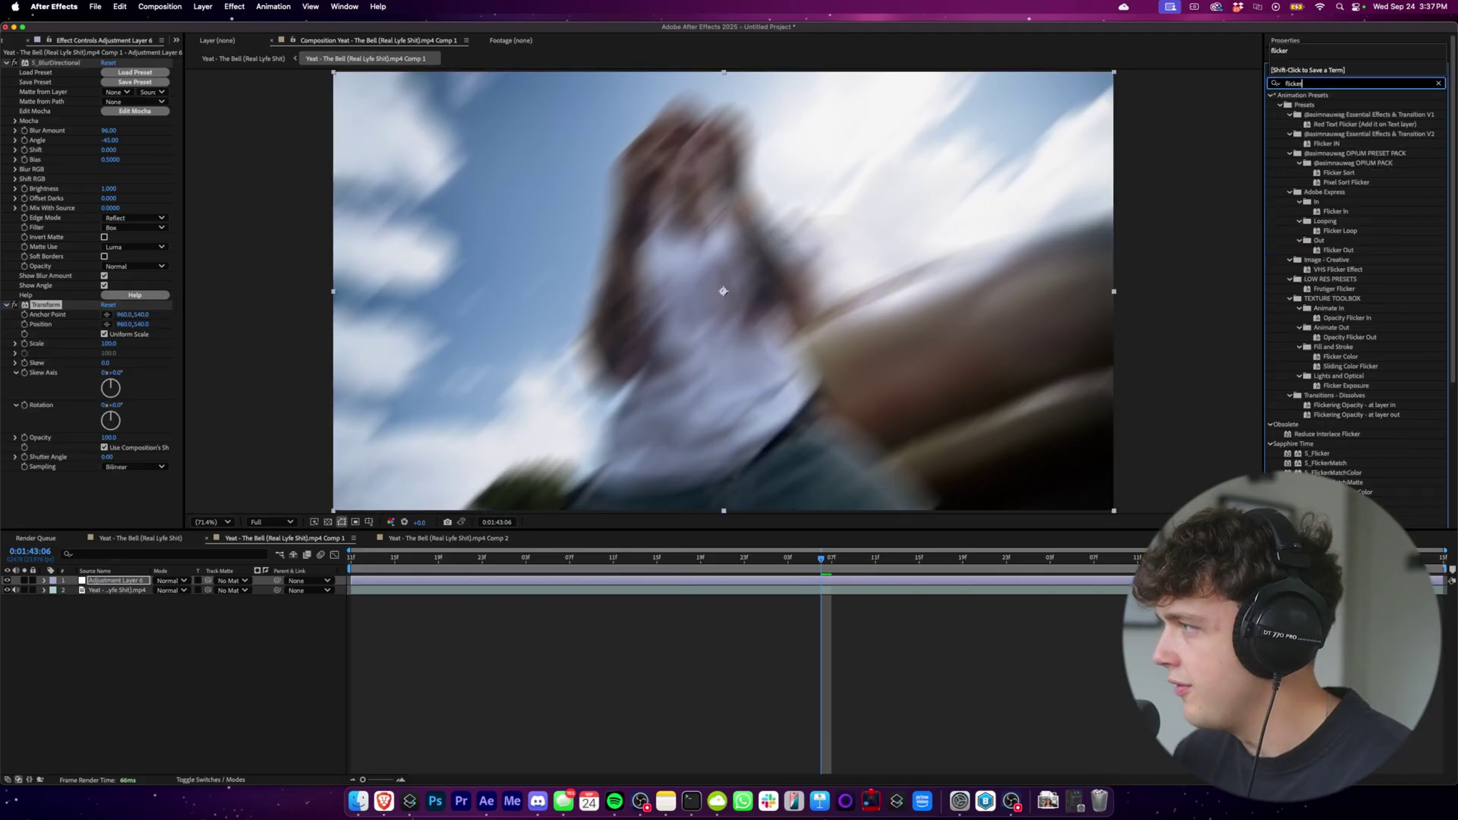
pyautogui.scroll(-2, 1330, 419)
pyautogui.click(1328, 414)
pyautogui.moveTo(1307, 416); pyautogui.dragTo(859, 581)
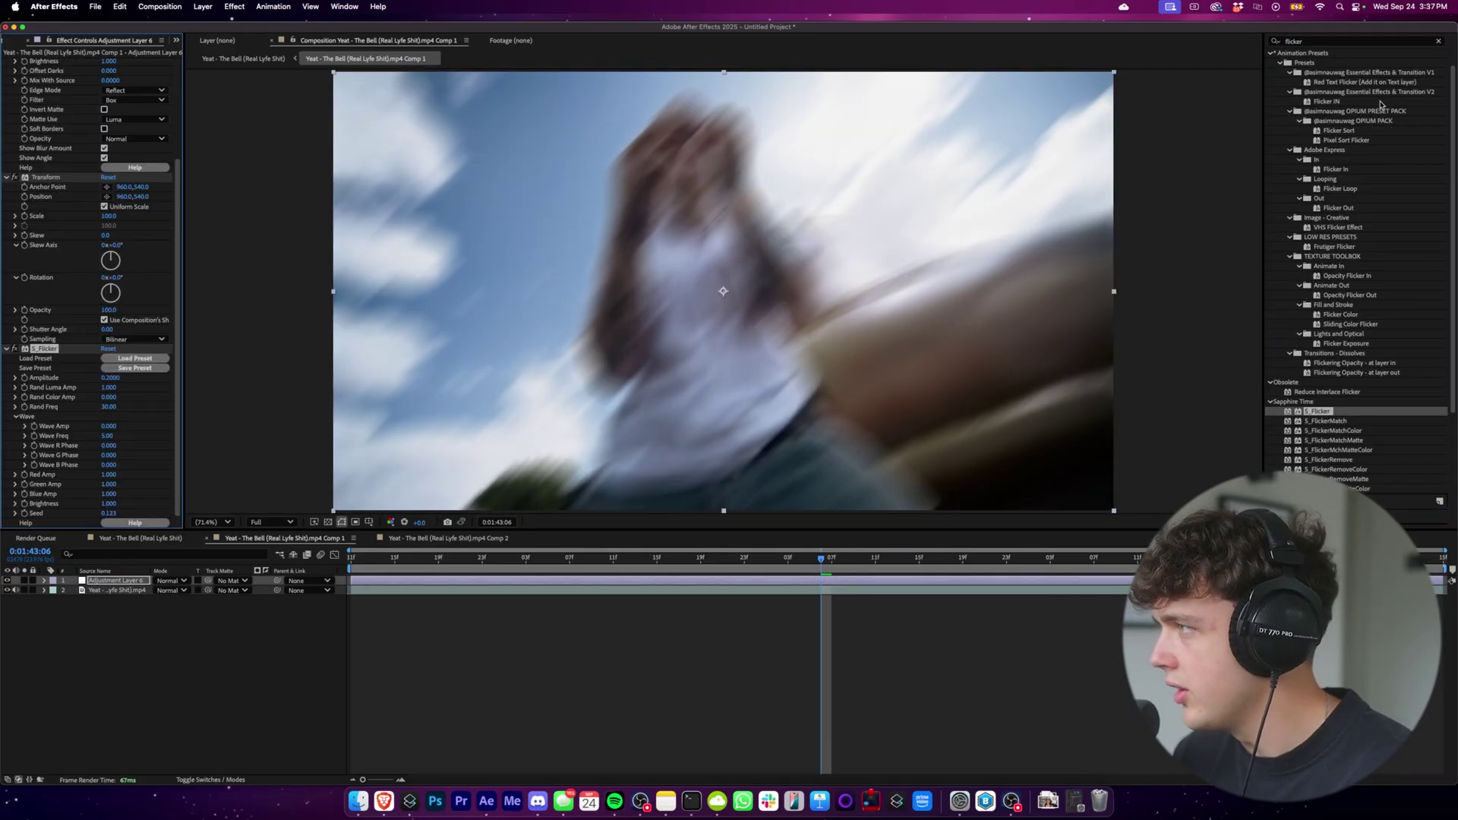
# Add S_WarpChroma to the adjustment layer and order the effects as S_Flicker, Transform, S_WarpChroma, S_BlurDirectional.
pyautogui.click(1438, 42)
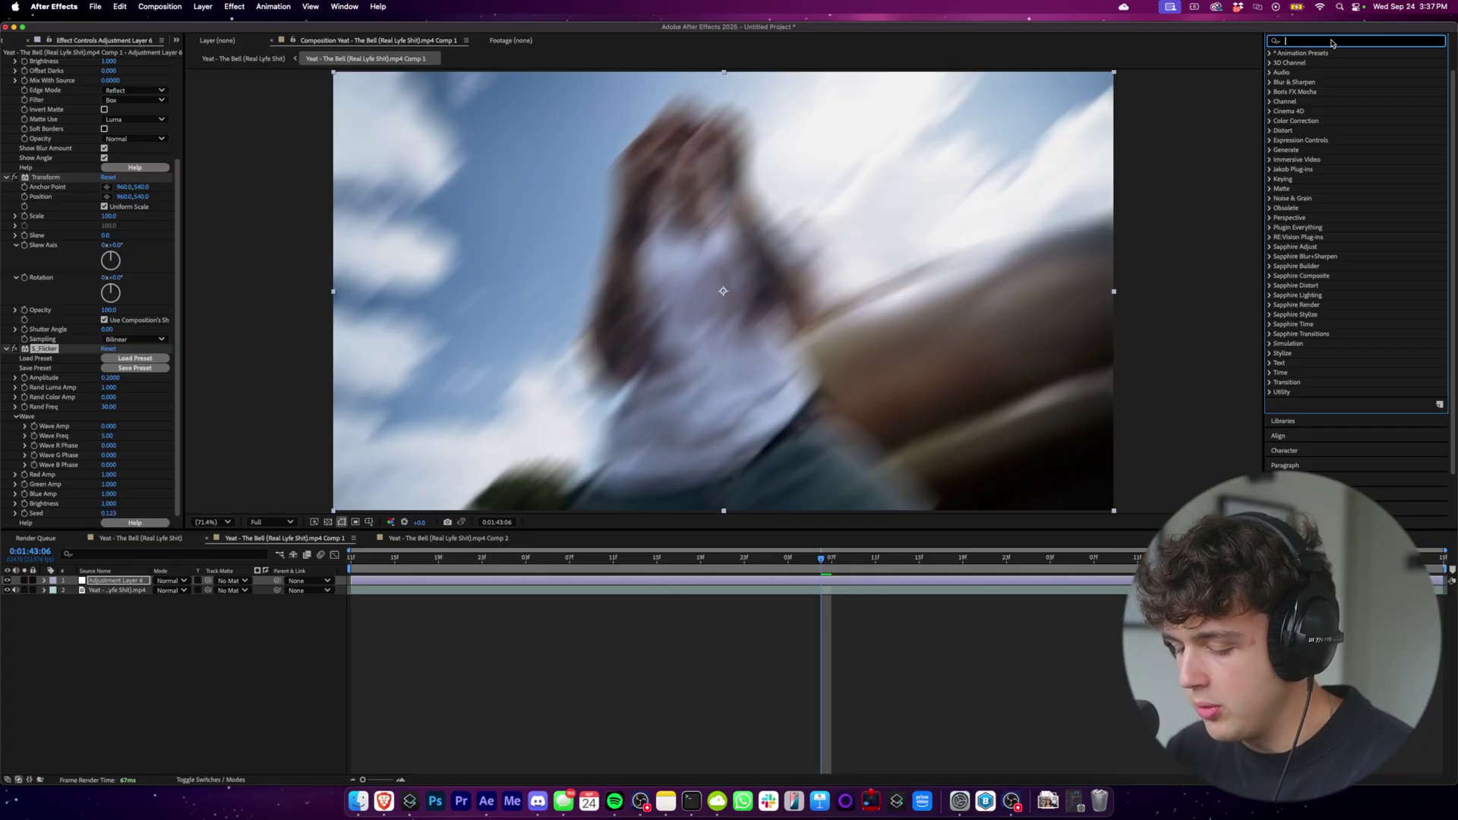
pyautogui.write('s_warp')
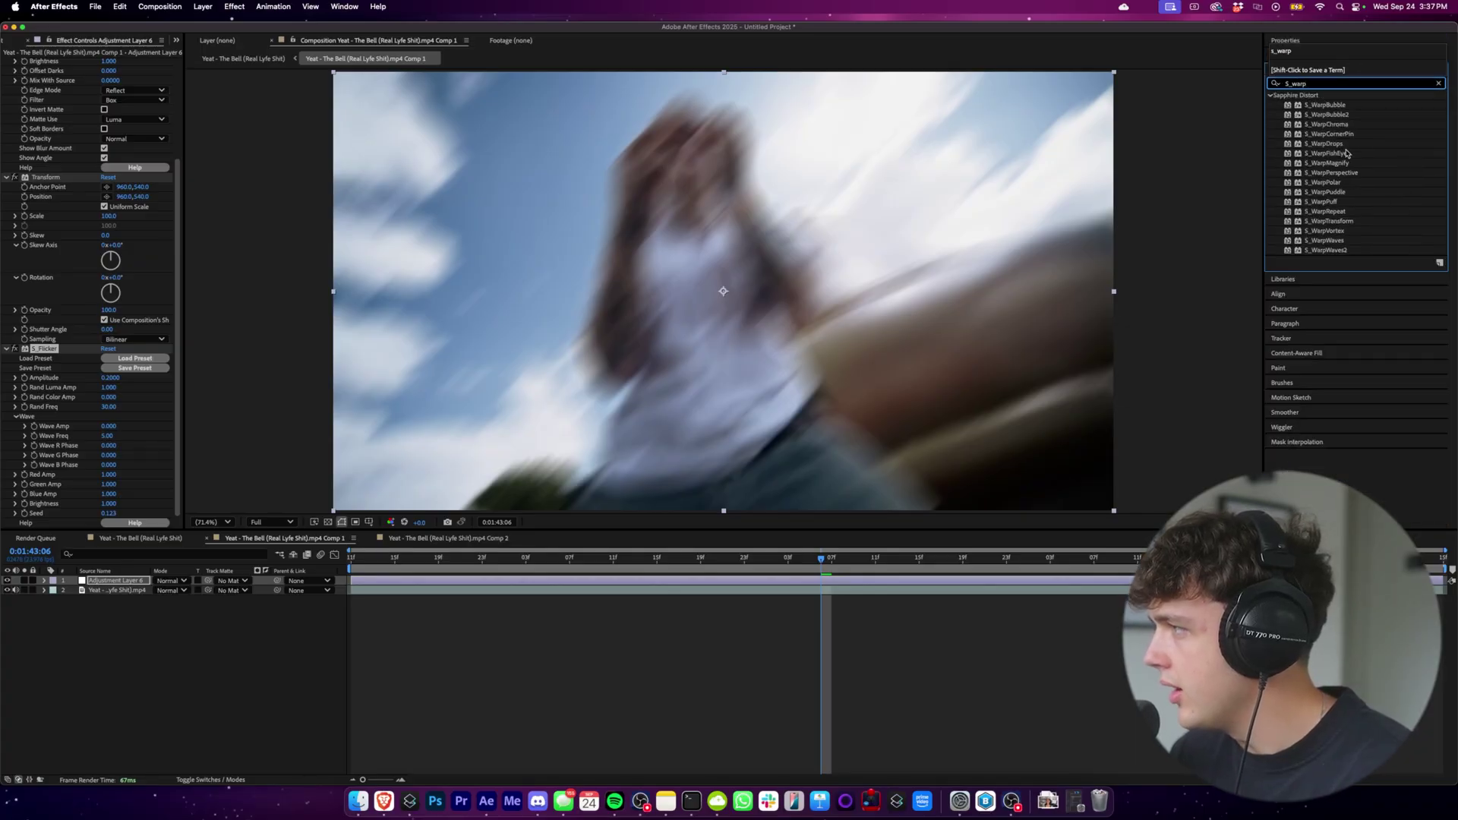
pyautogui.moveTo(1328, 124); pyautogui.dragTo(905, 579)
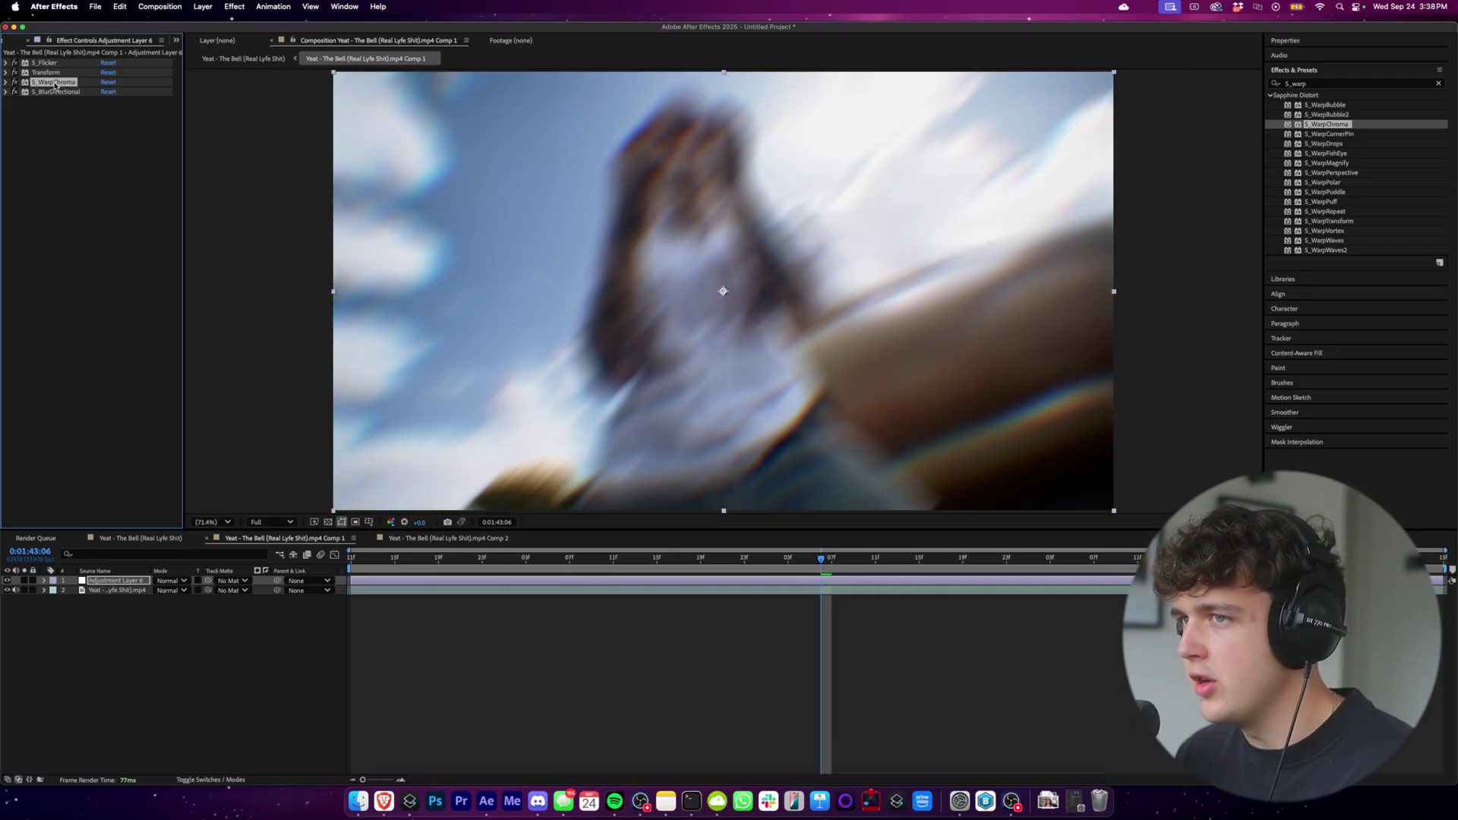
pyautogui.click(55, 91)
pyautogui.click(47, 62)
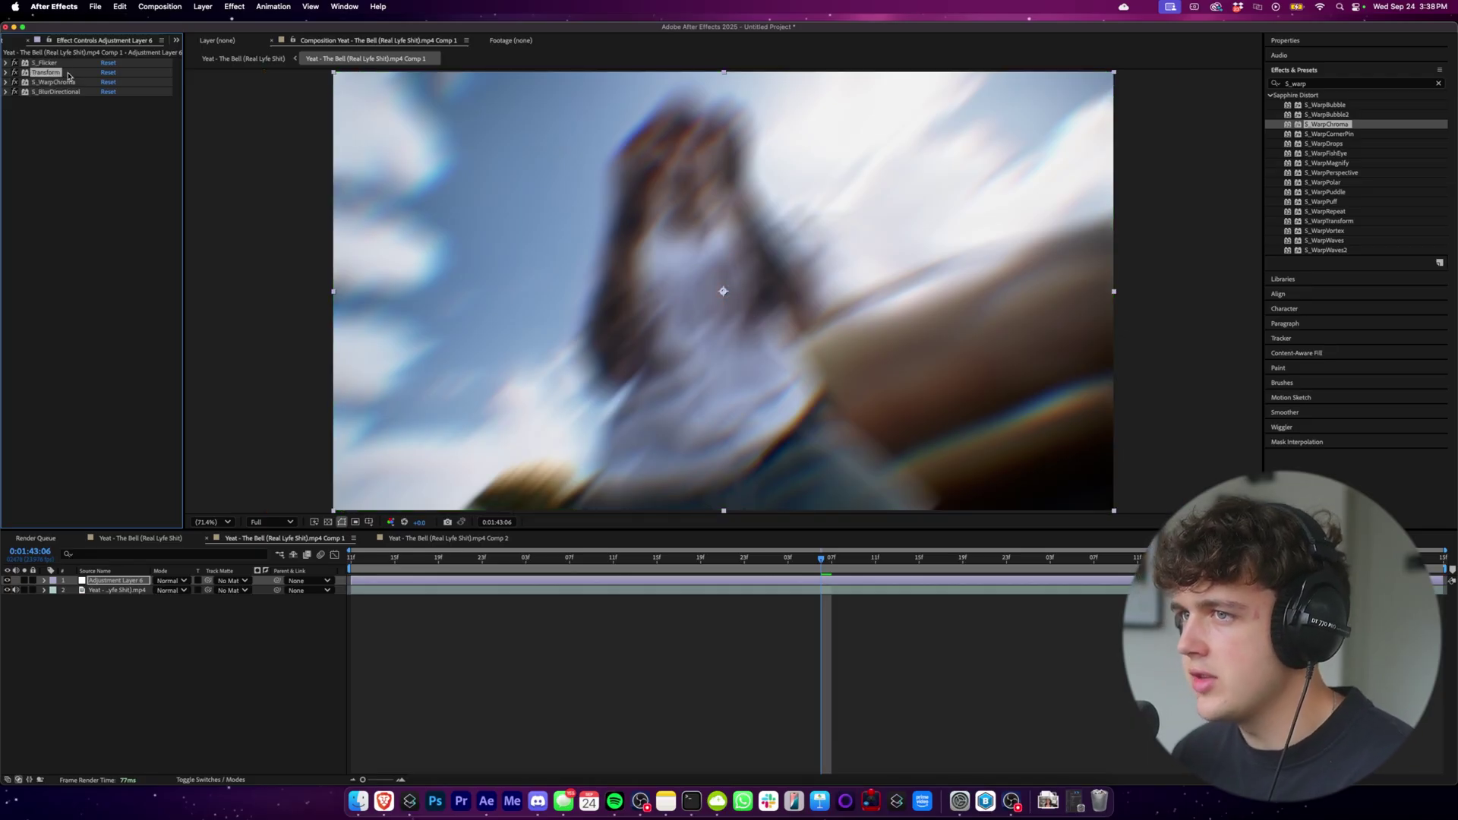
pyautogui.click(55, 81)
pyautogui.click(62, 92)
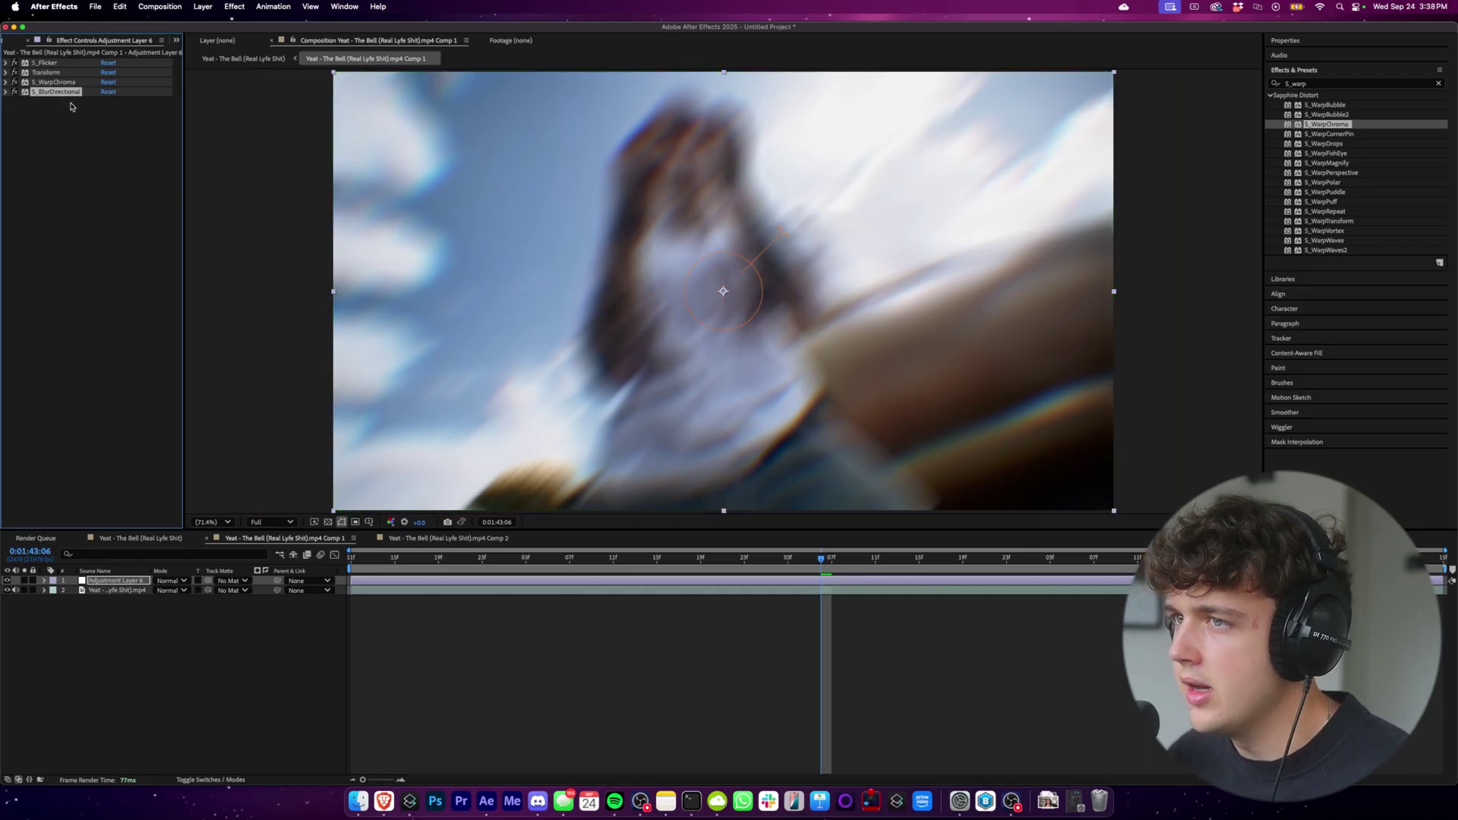
# Turn off all four effects on the adjustment layer and place the playhead at 0:01:43:15.
pyautogui.moveTo(802, 559); pyautogui.dragTo(600, 552)
pyautogui.moveTo(15, 62); pyautogui.dragTo(16, 99)
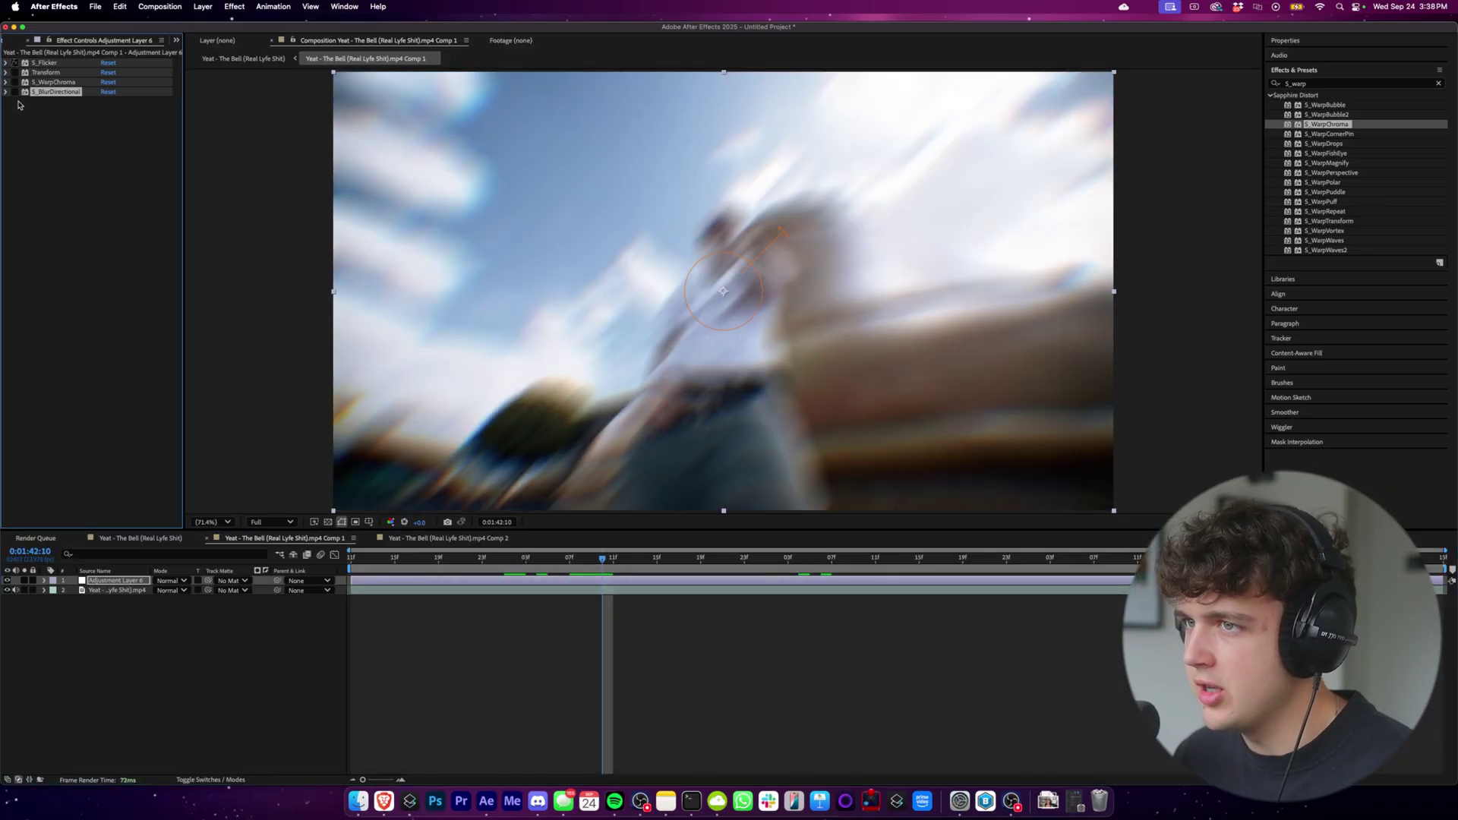
pyautogui.moveTo(603, 560); pyautogui.dragTo(863, 570)
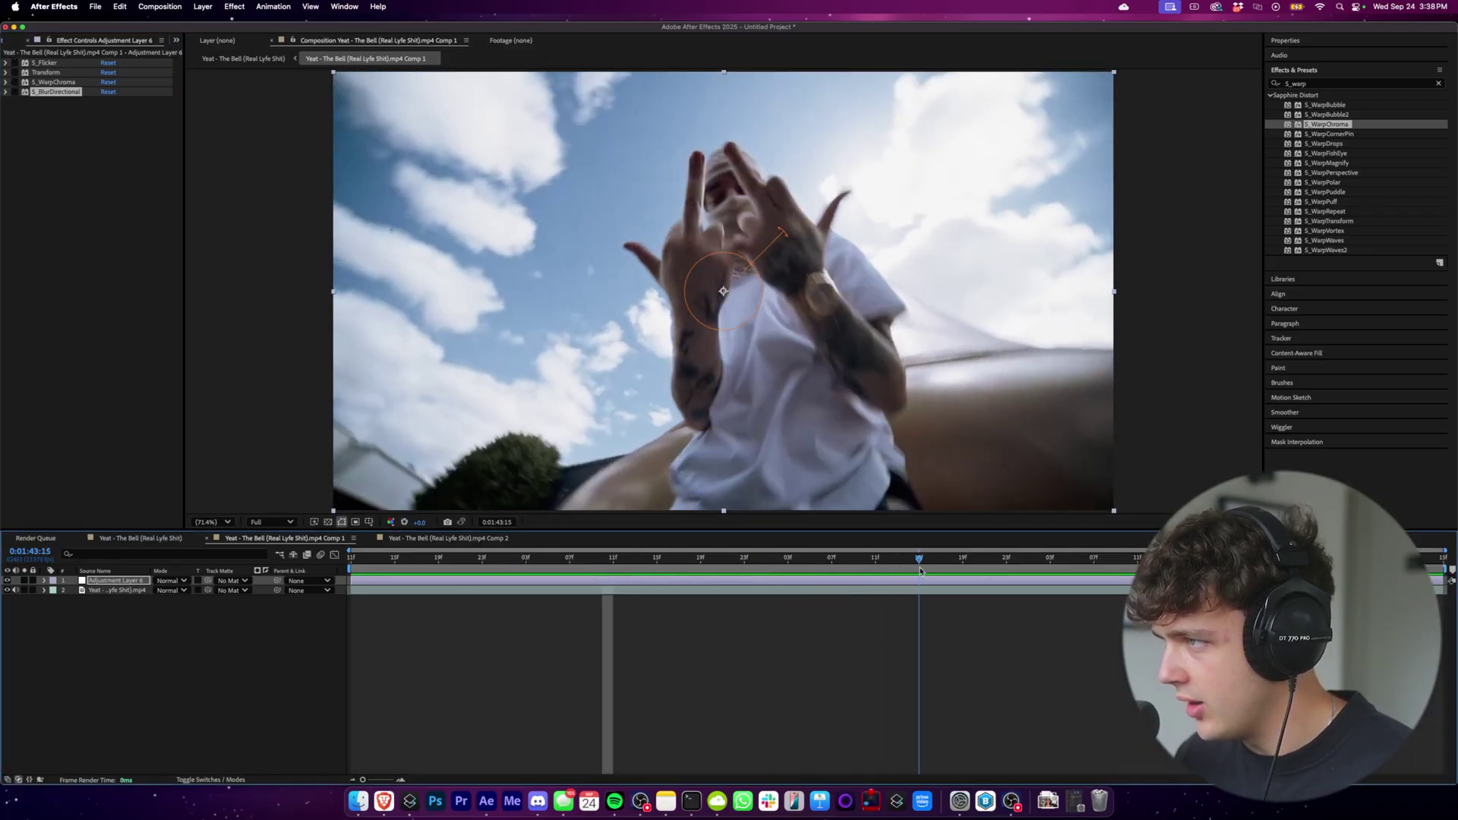
# Keyframe the S_Flicker Amplitude at 1 at 0:01:43:15 and reveal the adjustment layer's keyframes in the timeline.
pyautogui.click(6, 63)
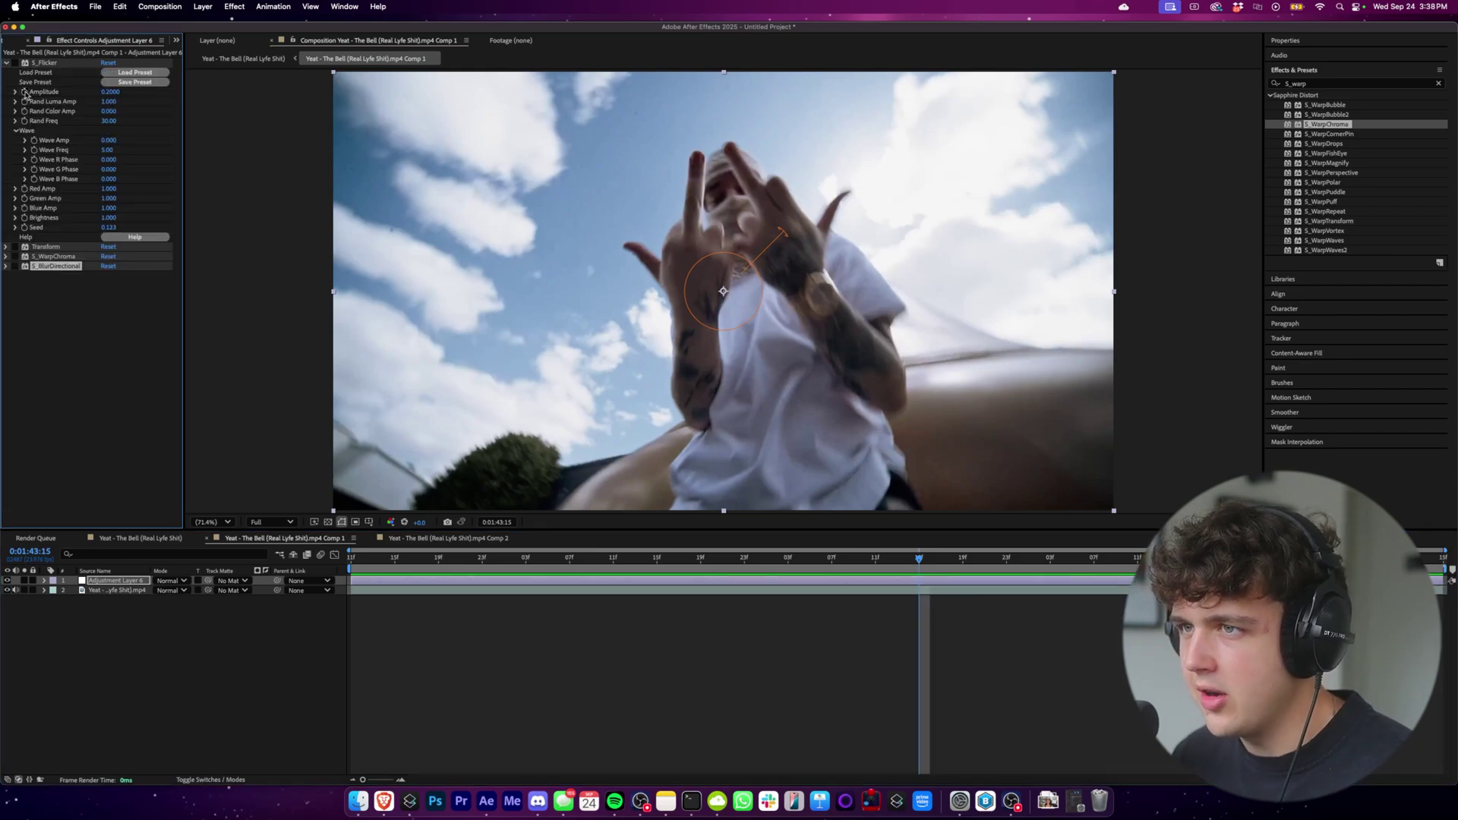
pyautogui.click(24, 94)
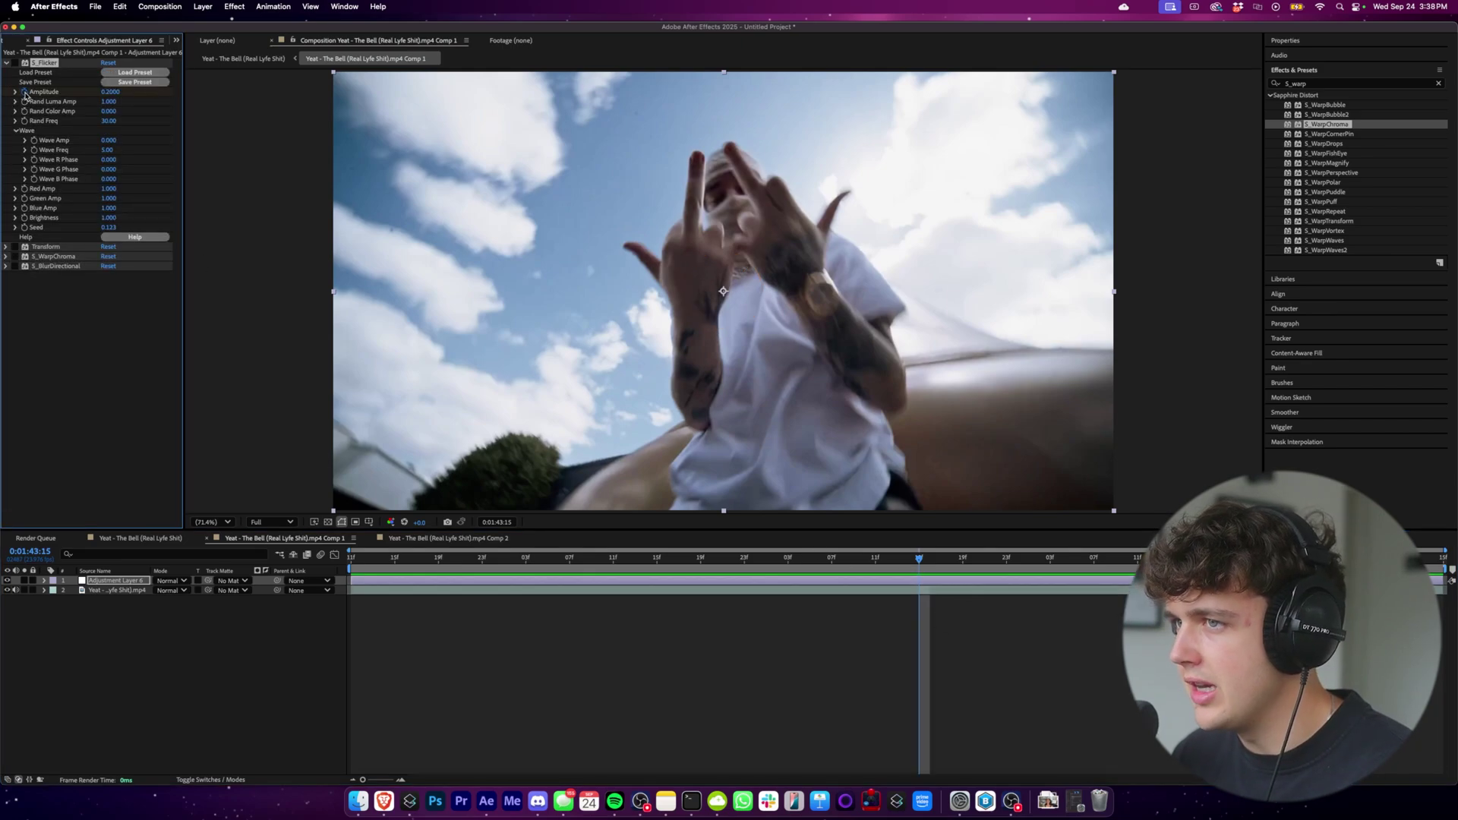
pyautogui.click(103, 92)
pyautogui.write('1')
pyautogui.press('Return')
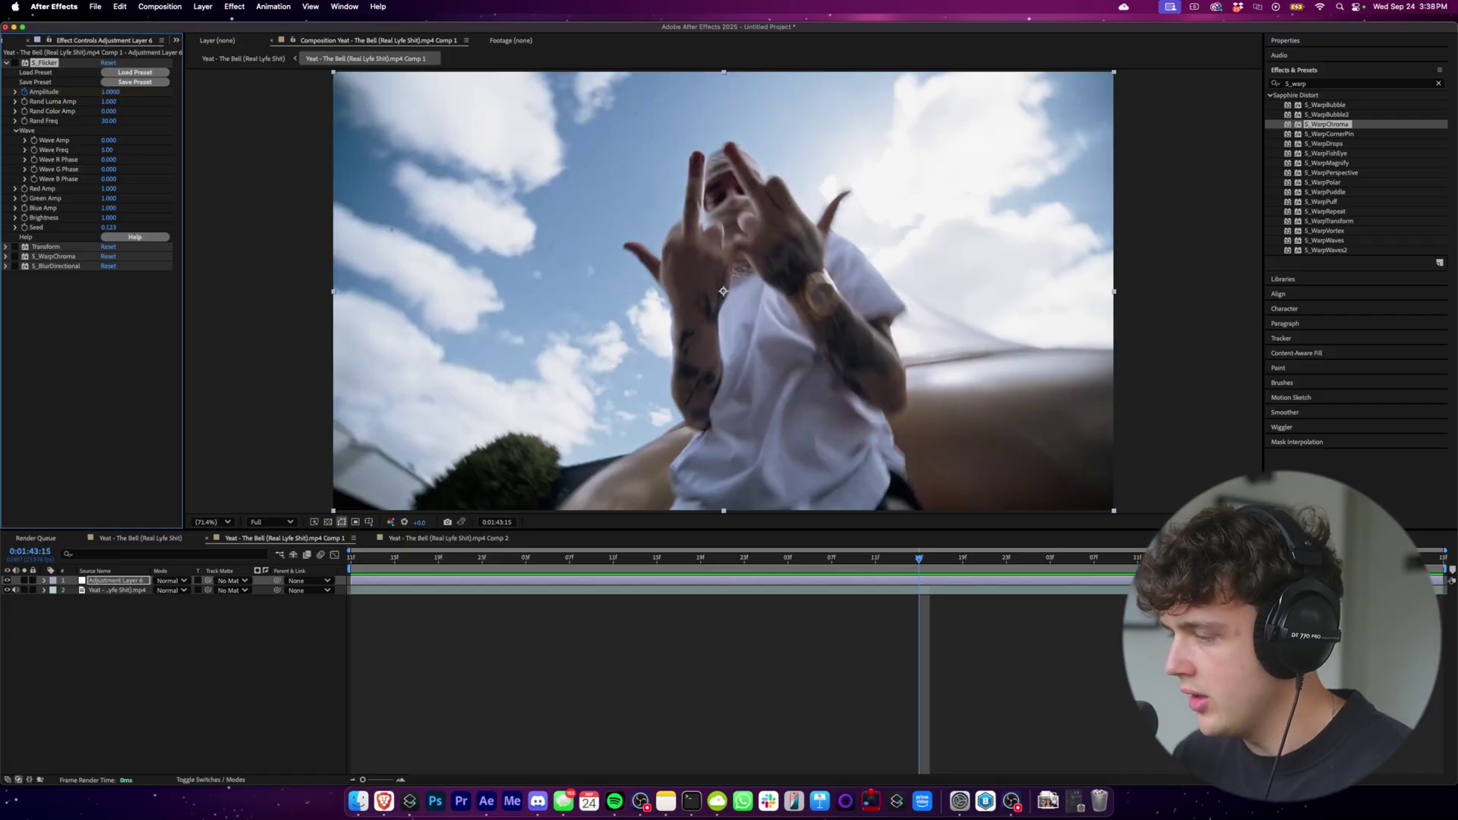
pyautogui.click(956, 581)
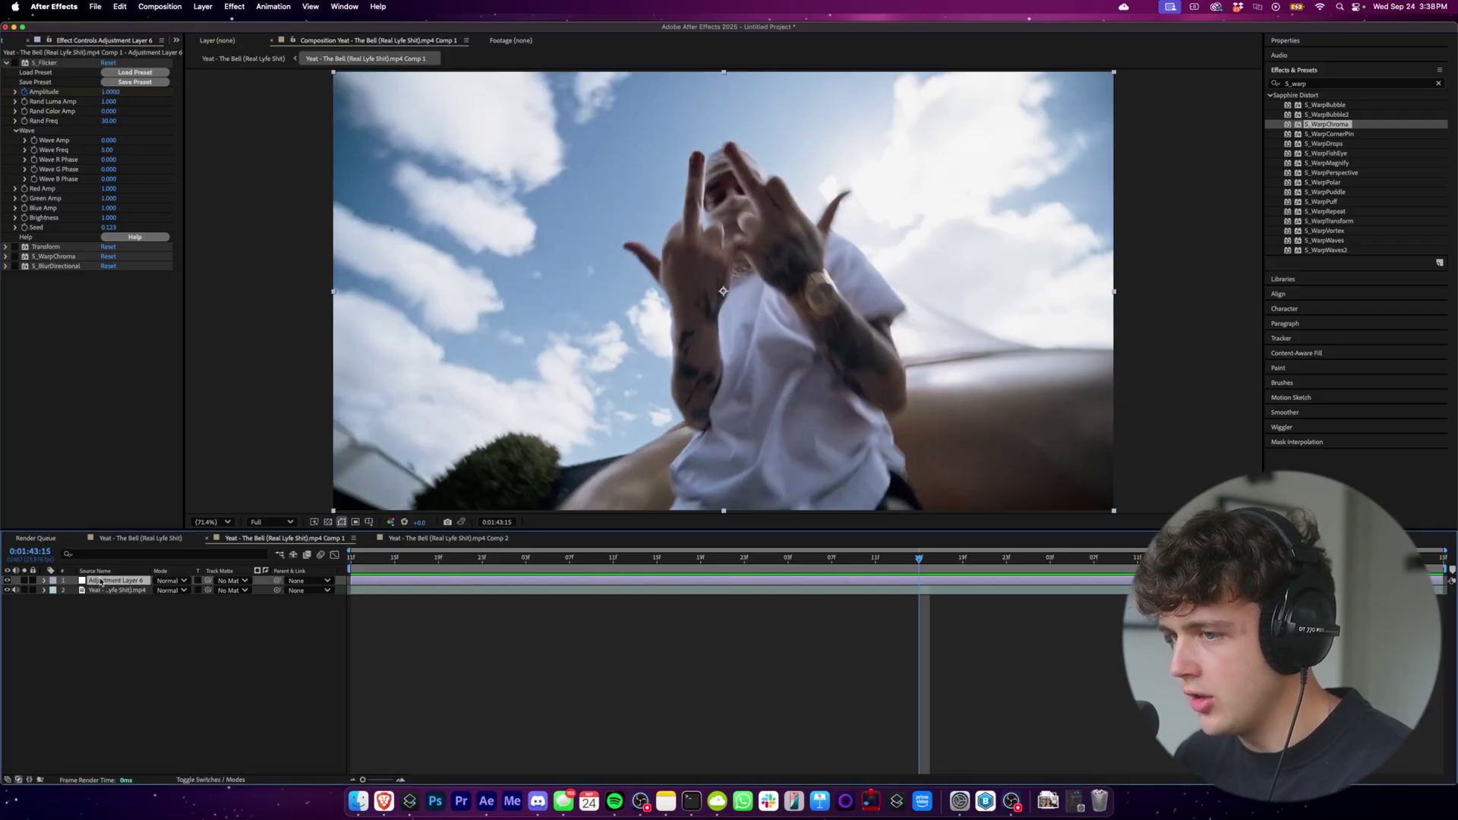
pyautogui.press('u')
pyautogui.click(919, 600)
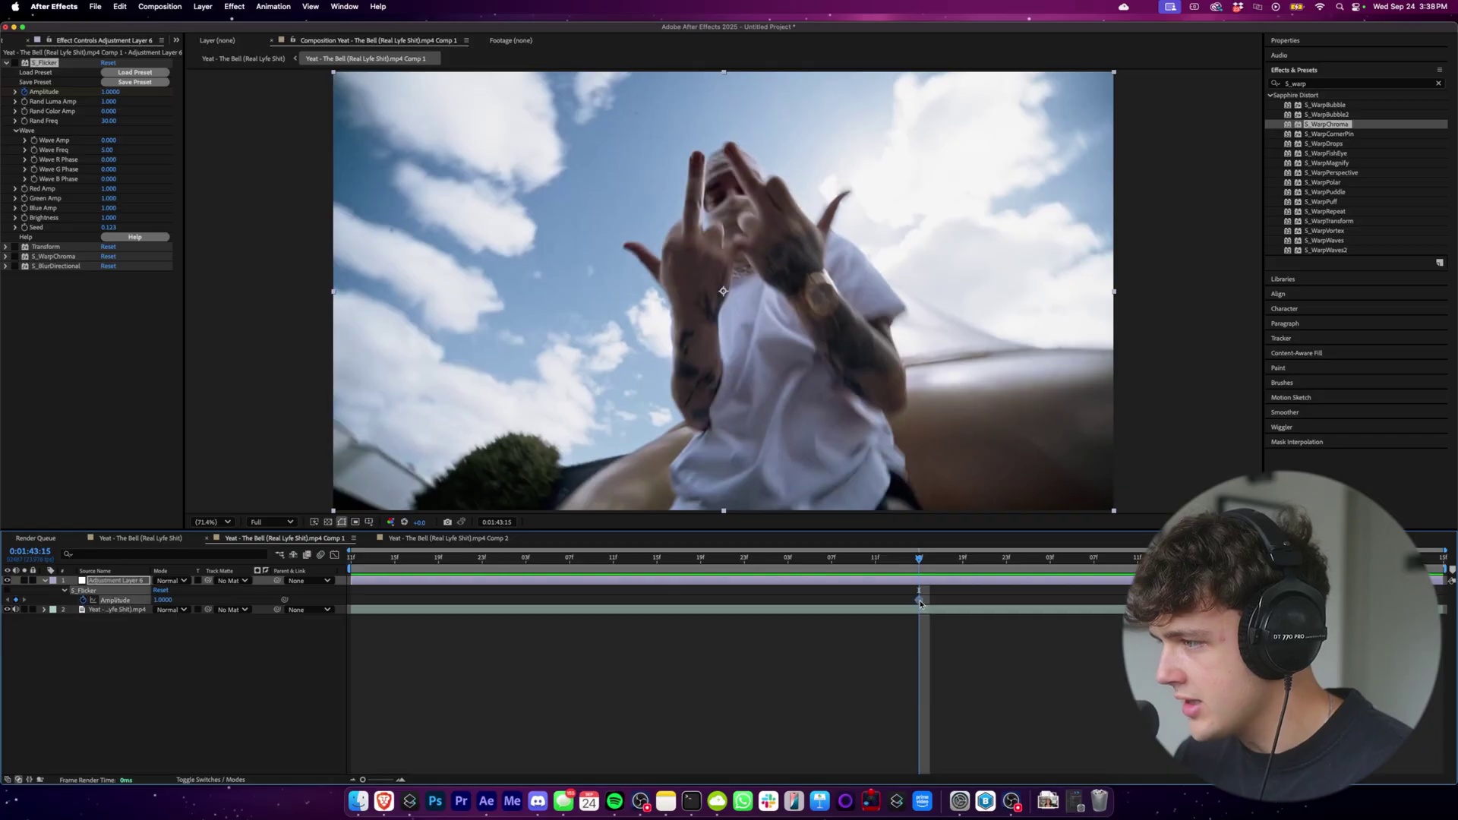
# Add S_Flicker Amplitude keyframes of 0 at 0:01:43:07 and at 0:01:43:23.
pyautogui.click(834, 560)
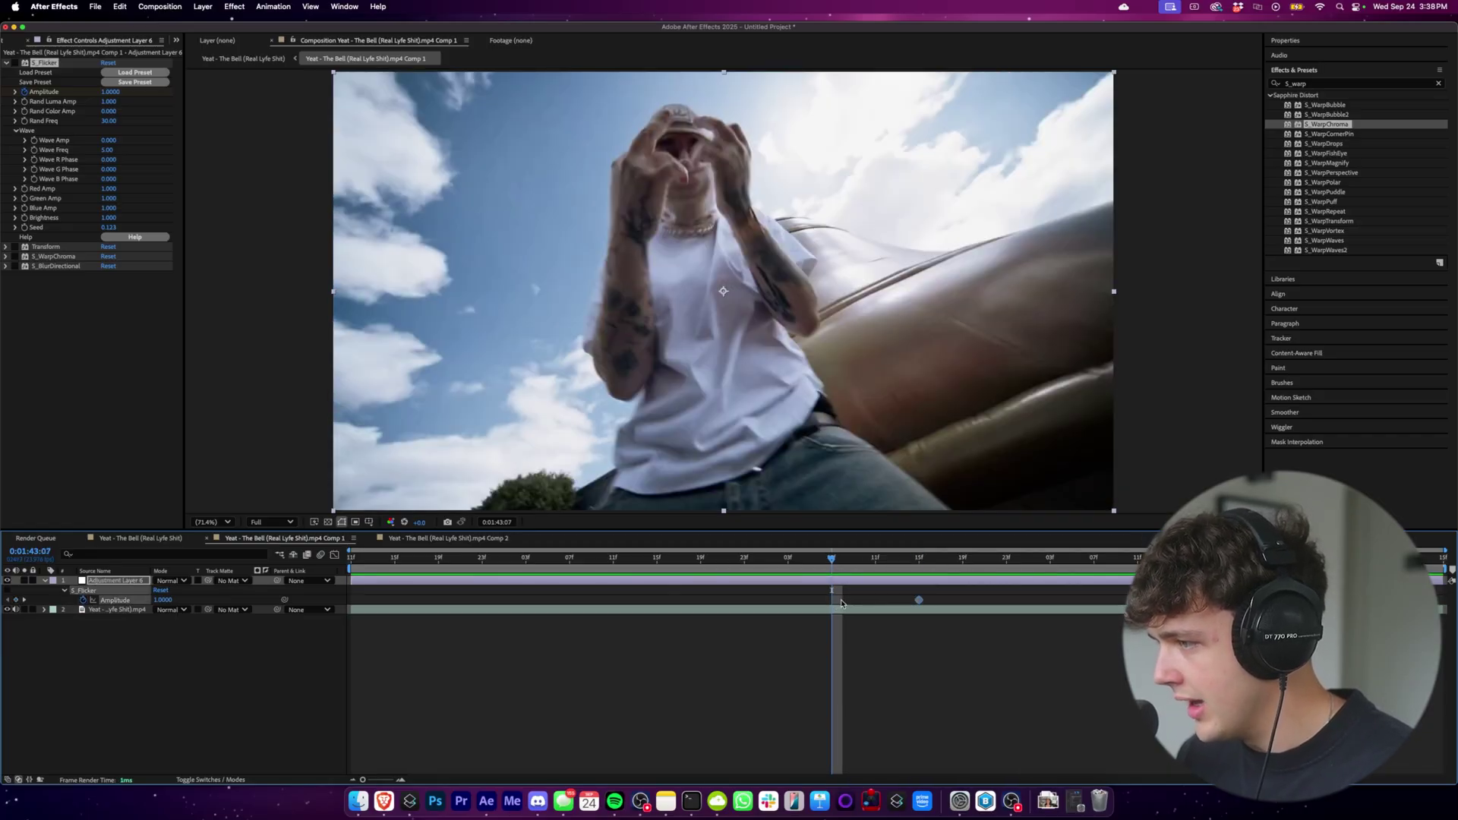
pyautogui.click(118, 92)
pyautogui.write('0')
pyautogui.press('Return')
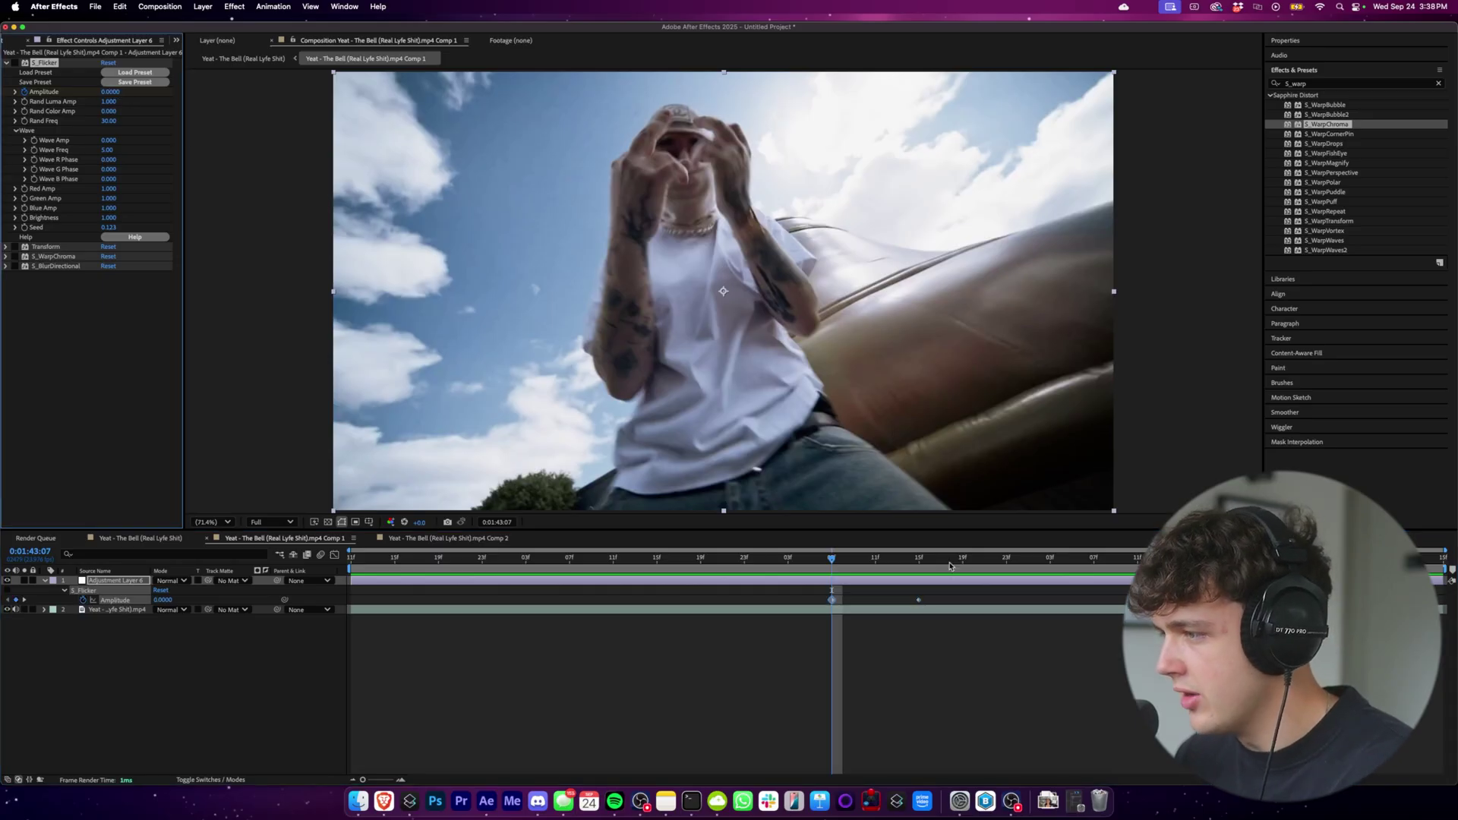
pyautogui.click(1007, 561)
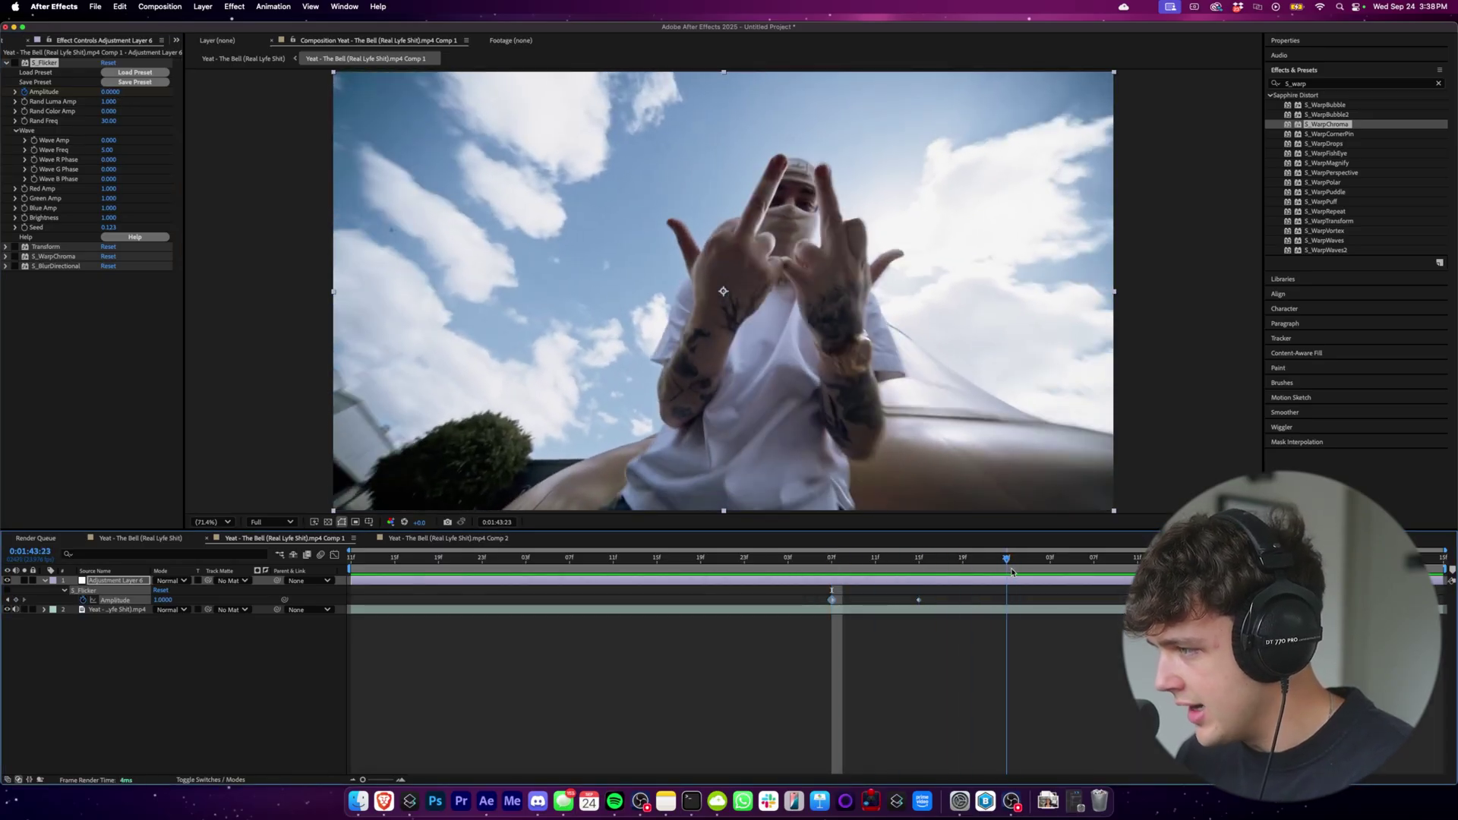
pyautogui.click(110, 92)
pyautogui.write('0')
pyautogui.press('Return')
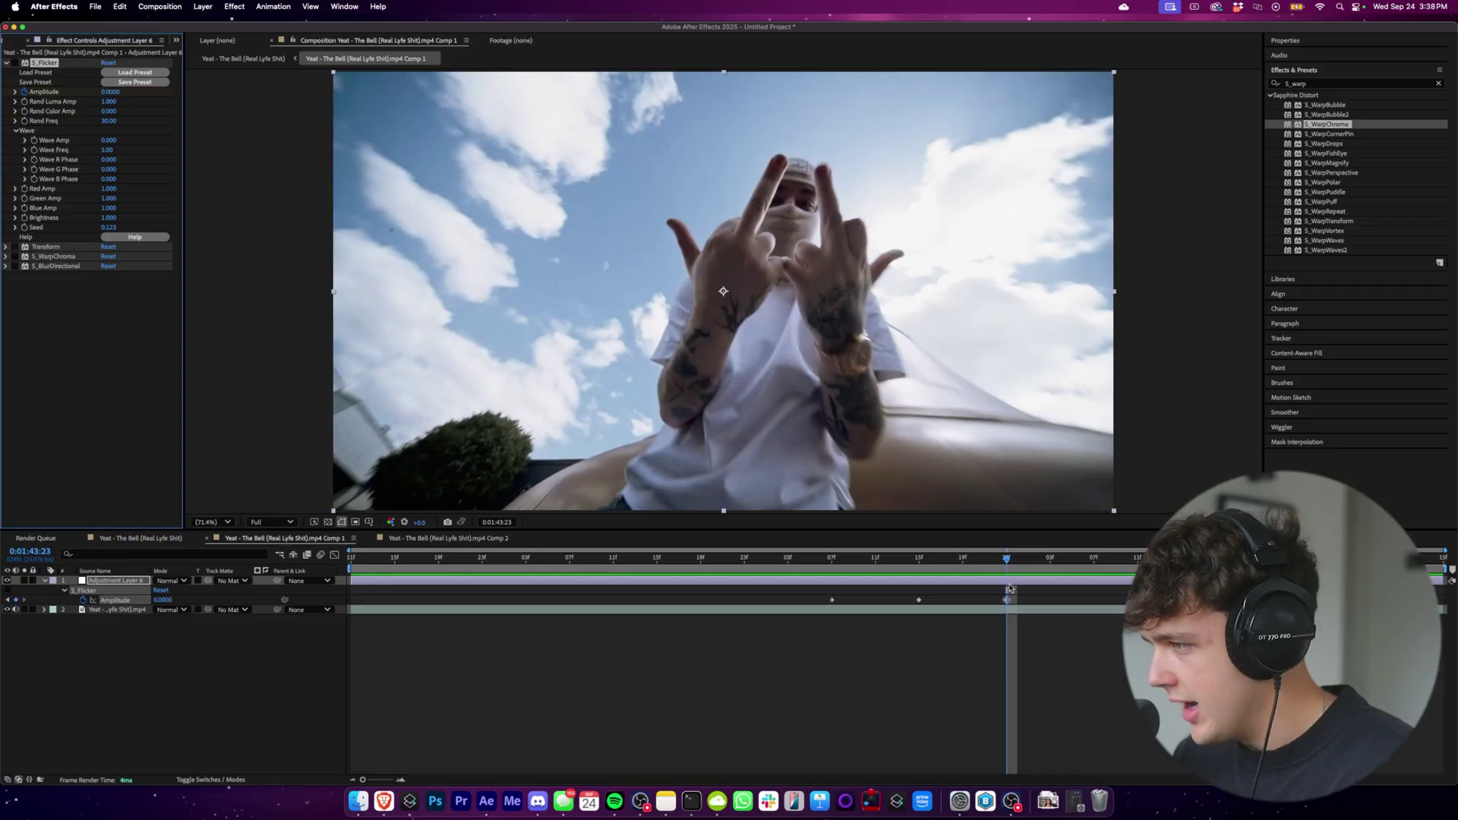
# Turn S_Flicker back on and preview the flicker across its three Amplitude keyframes.
pyautogui.moveTo(1007, 560); pyautogui.dragTo(831, 568)
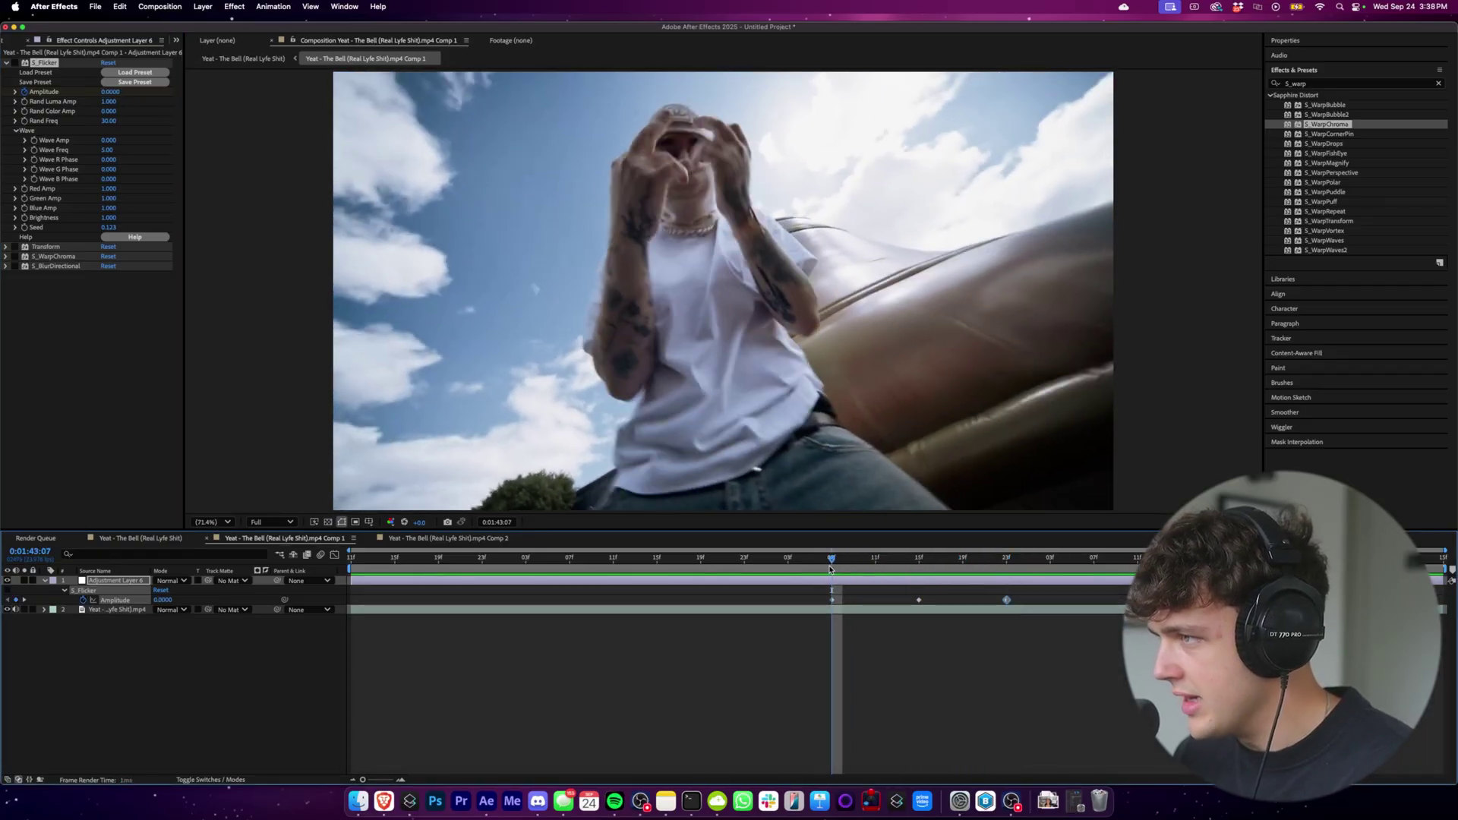
pyautogui.press('k')
pyautogui.click(14, 63)
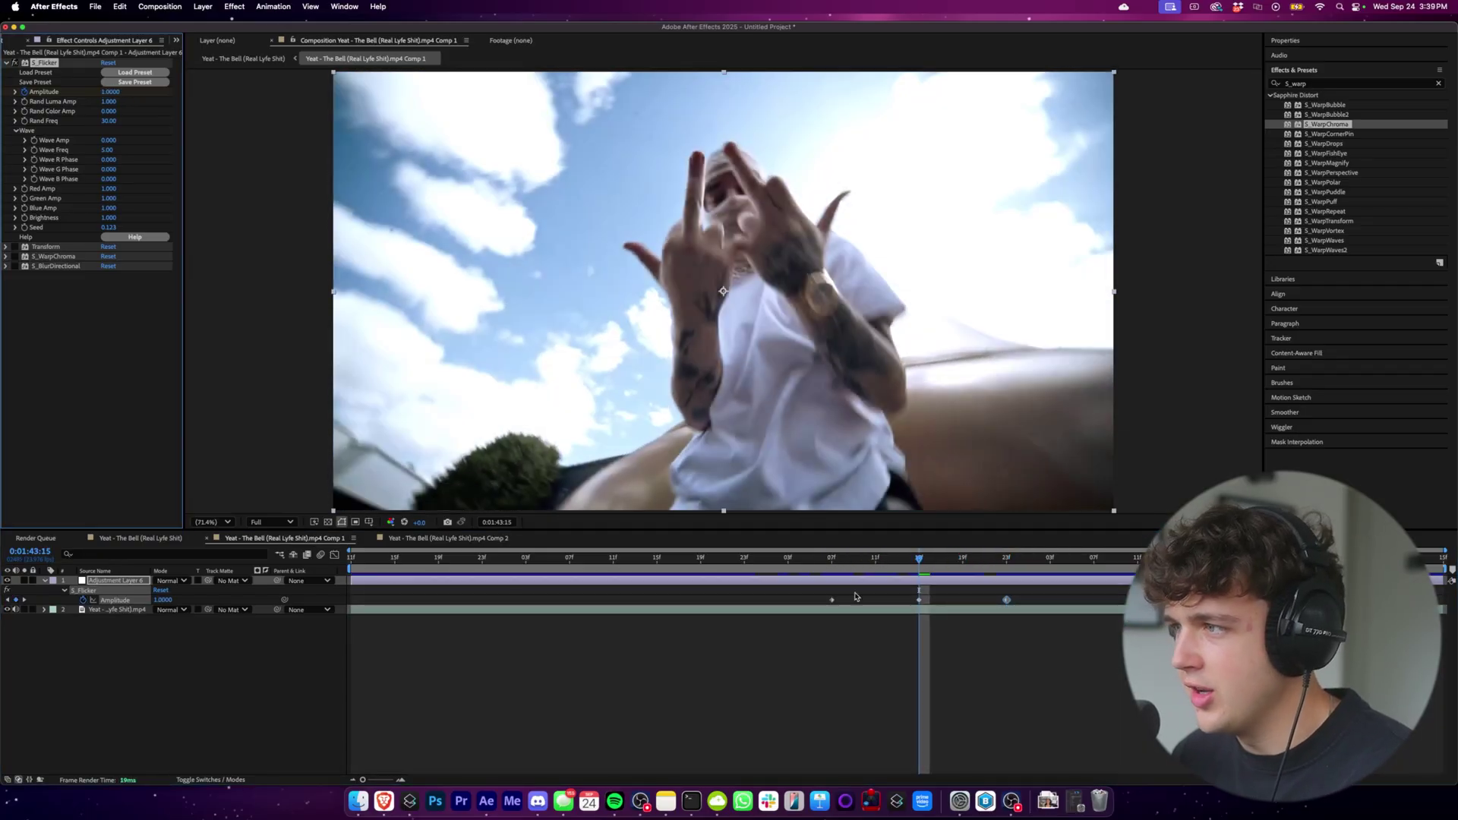
pyautogui.moveTo(844, 561); pyautogui.dragTo(920, 600)
pyautogui.press('space')
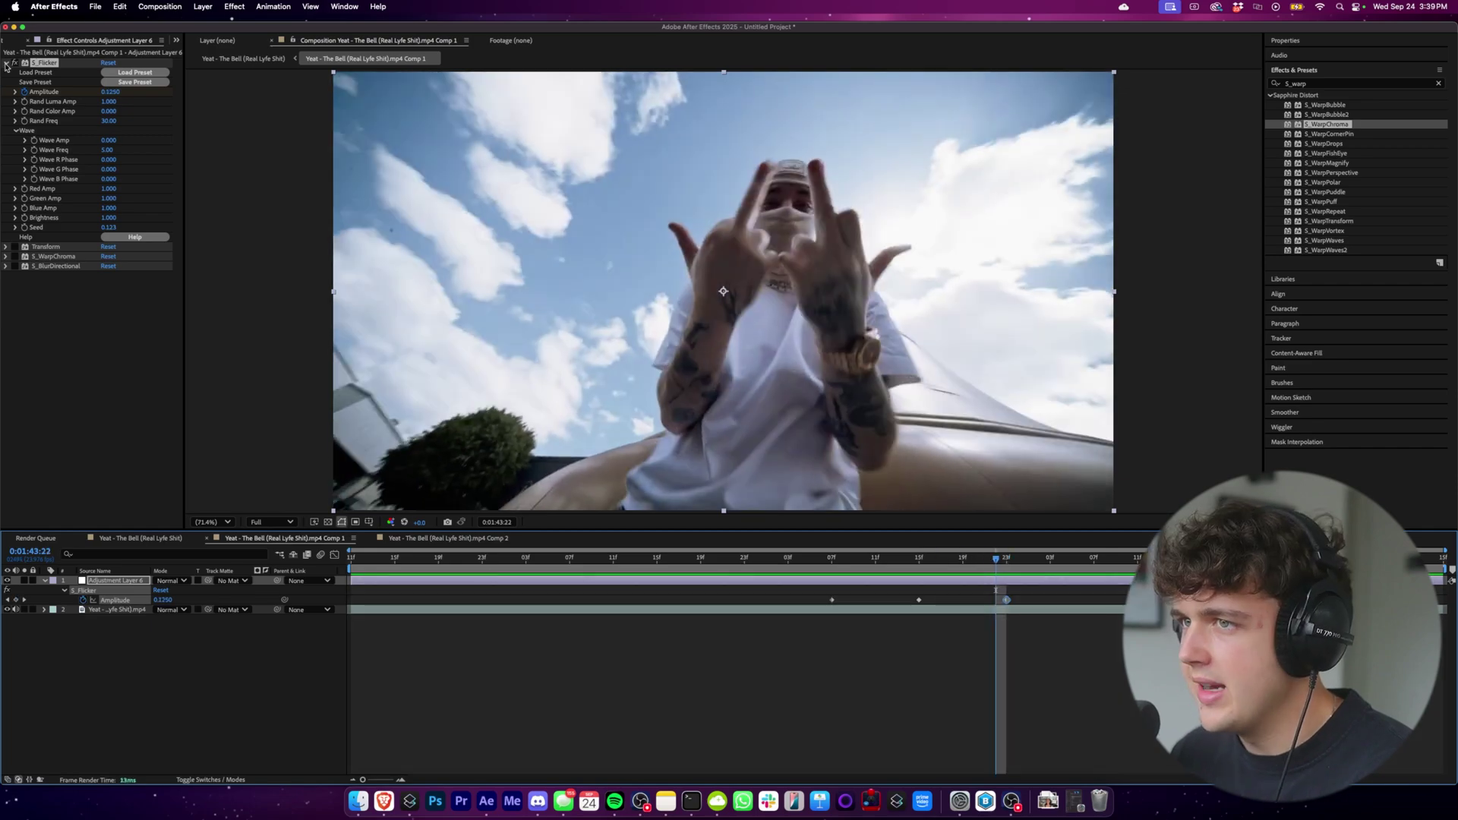
# Turn on the Transform effect and keyframe its Scale at 100 at 0:01:43:07.
pyautogui.click(6, 63)
pyautogui.click(7, 73)
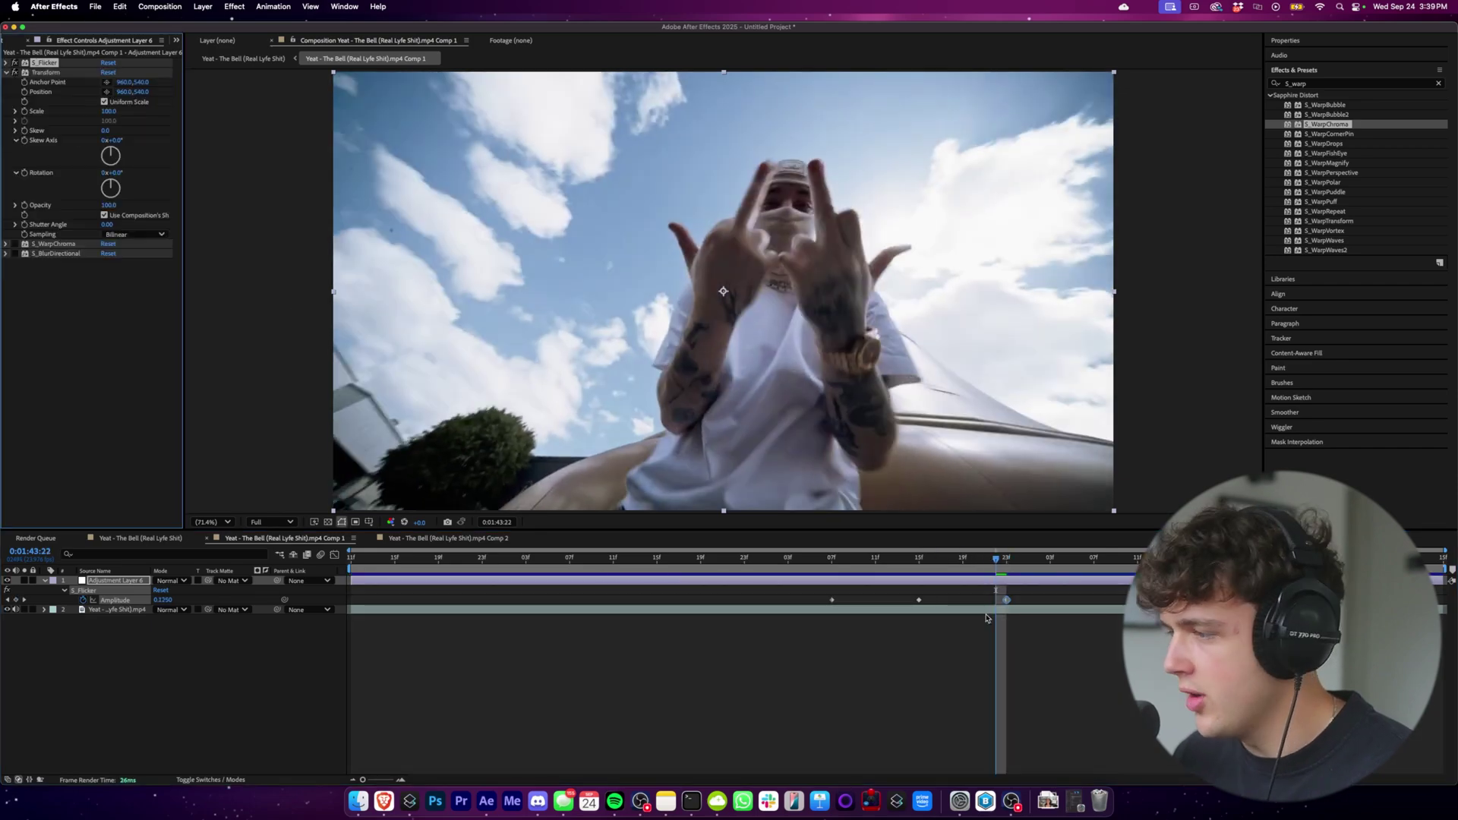
pyautogui.moveTo(942, 564); pyautogui.dragTo(832, 567)
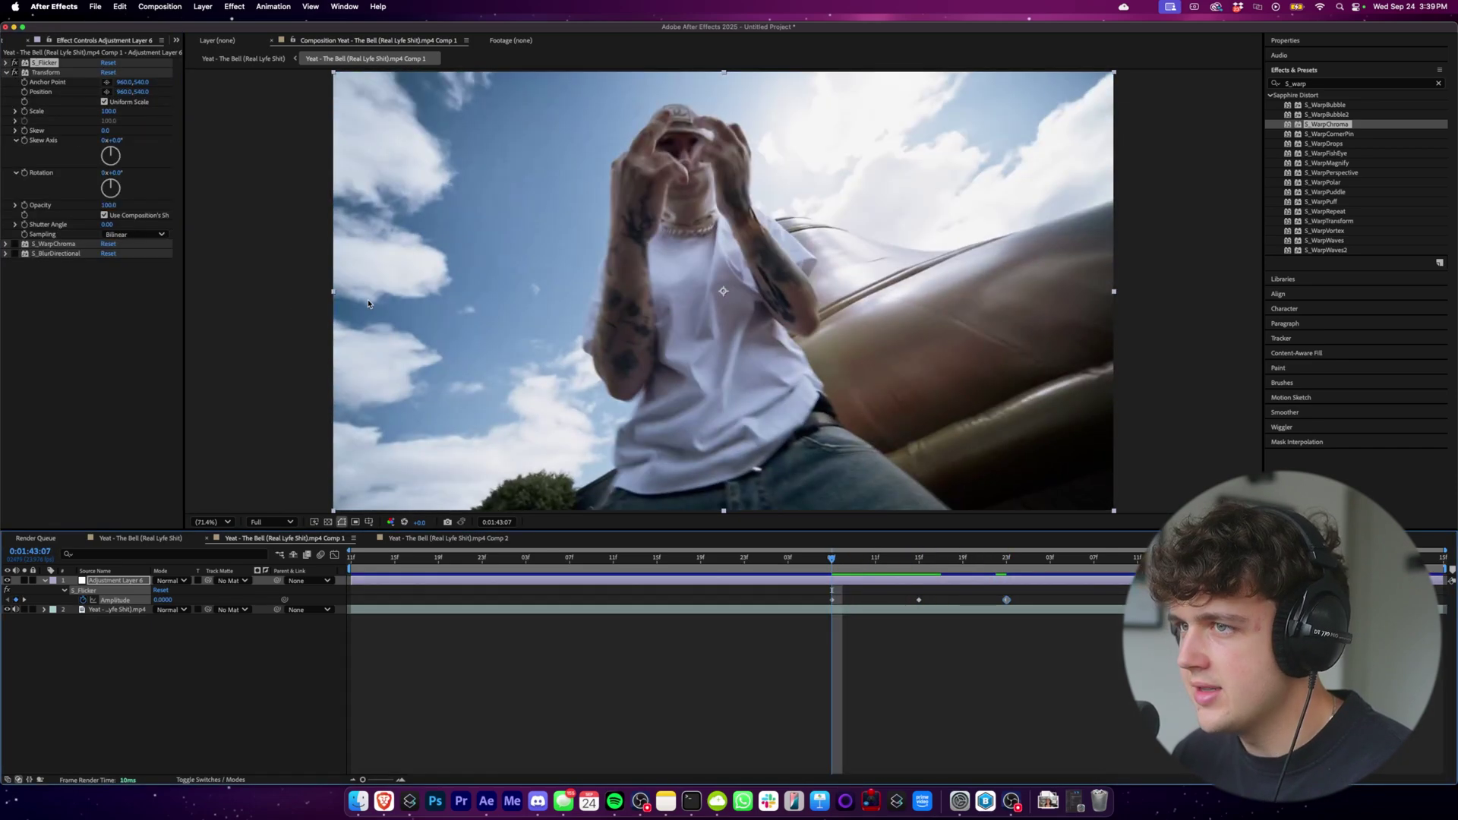
pyautogui.click(133, 135)
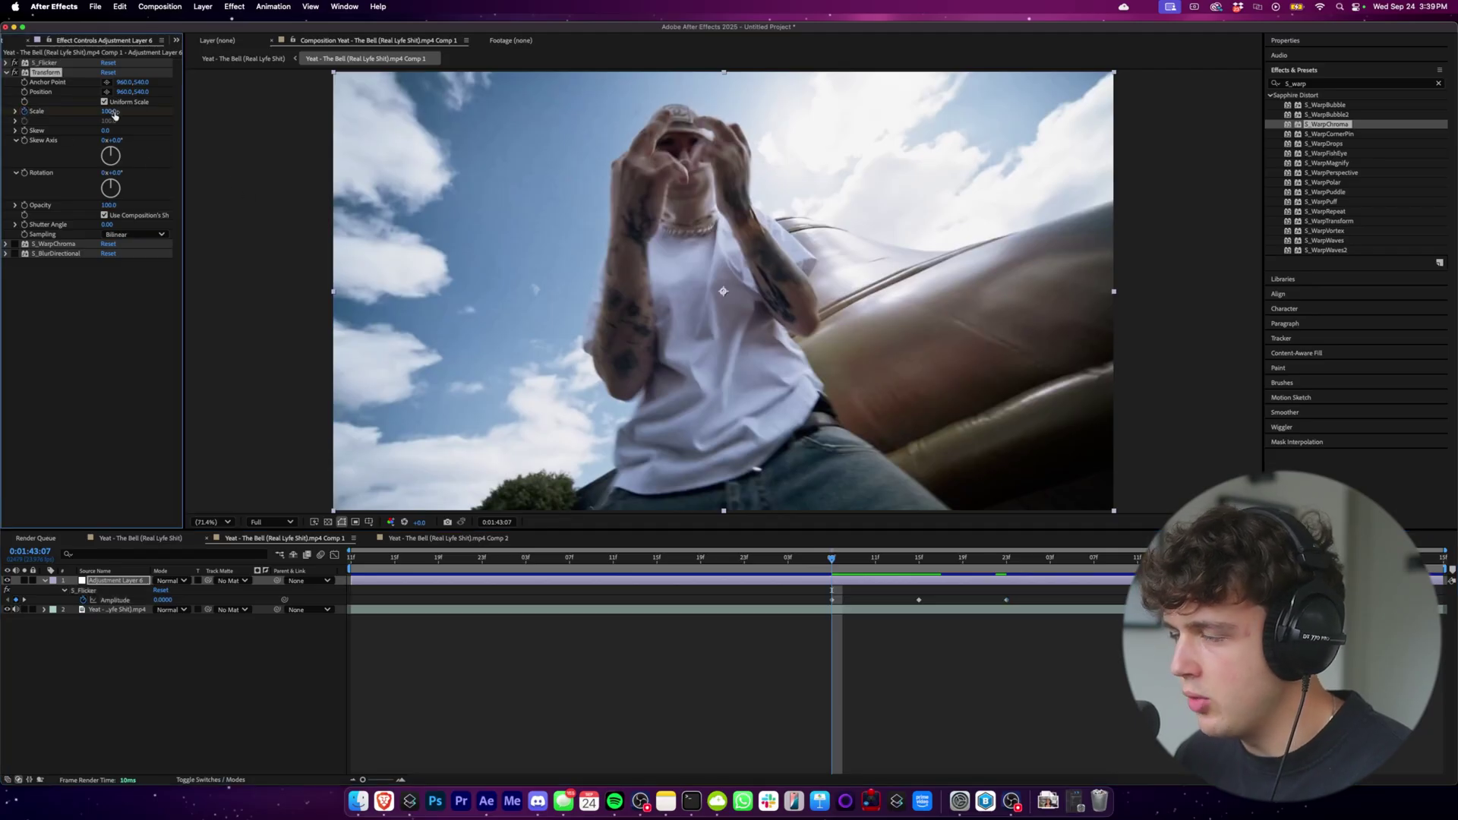
# Add Transform Scale keyframes of 150 at 0:01:43:15 and 100 at 0:01:43:23.
pyautogui.press('k')
pyautogui.click(113, 112)
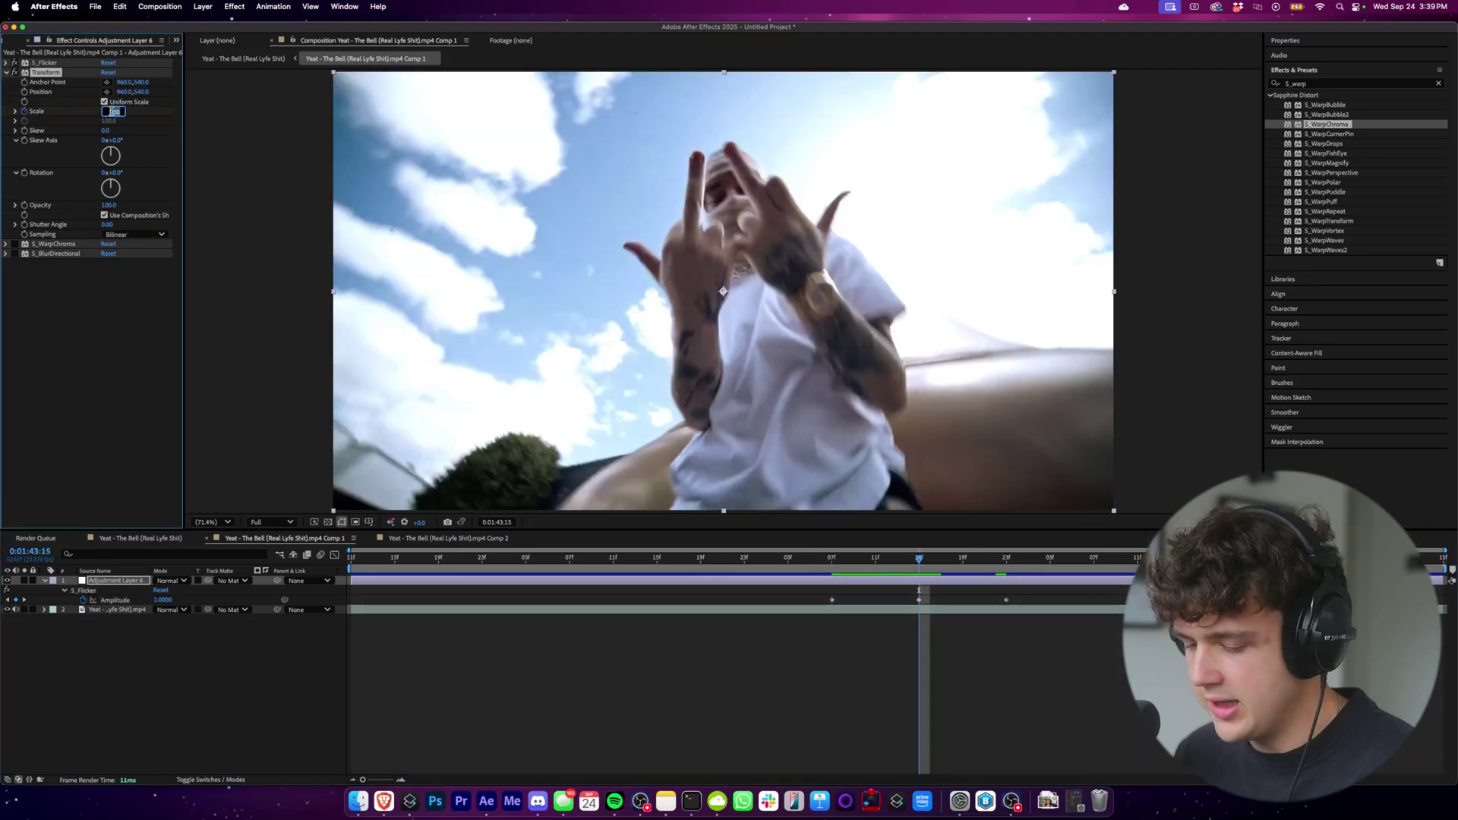
pyautogui.write('150')
pyautogui.press('Return')
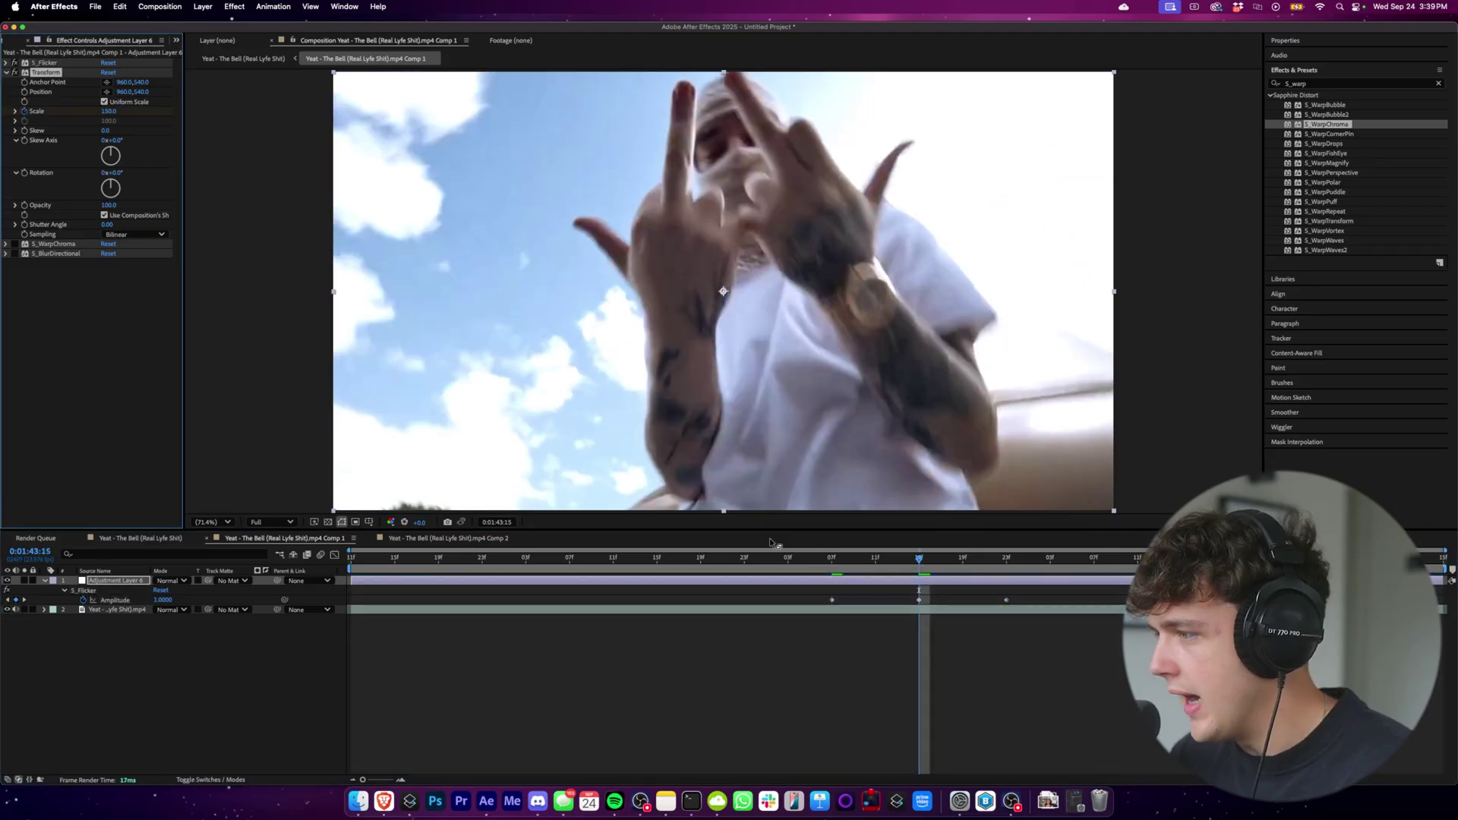
pyautogui.click(1007, 560)
pyautogui.click(114, 112)
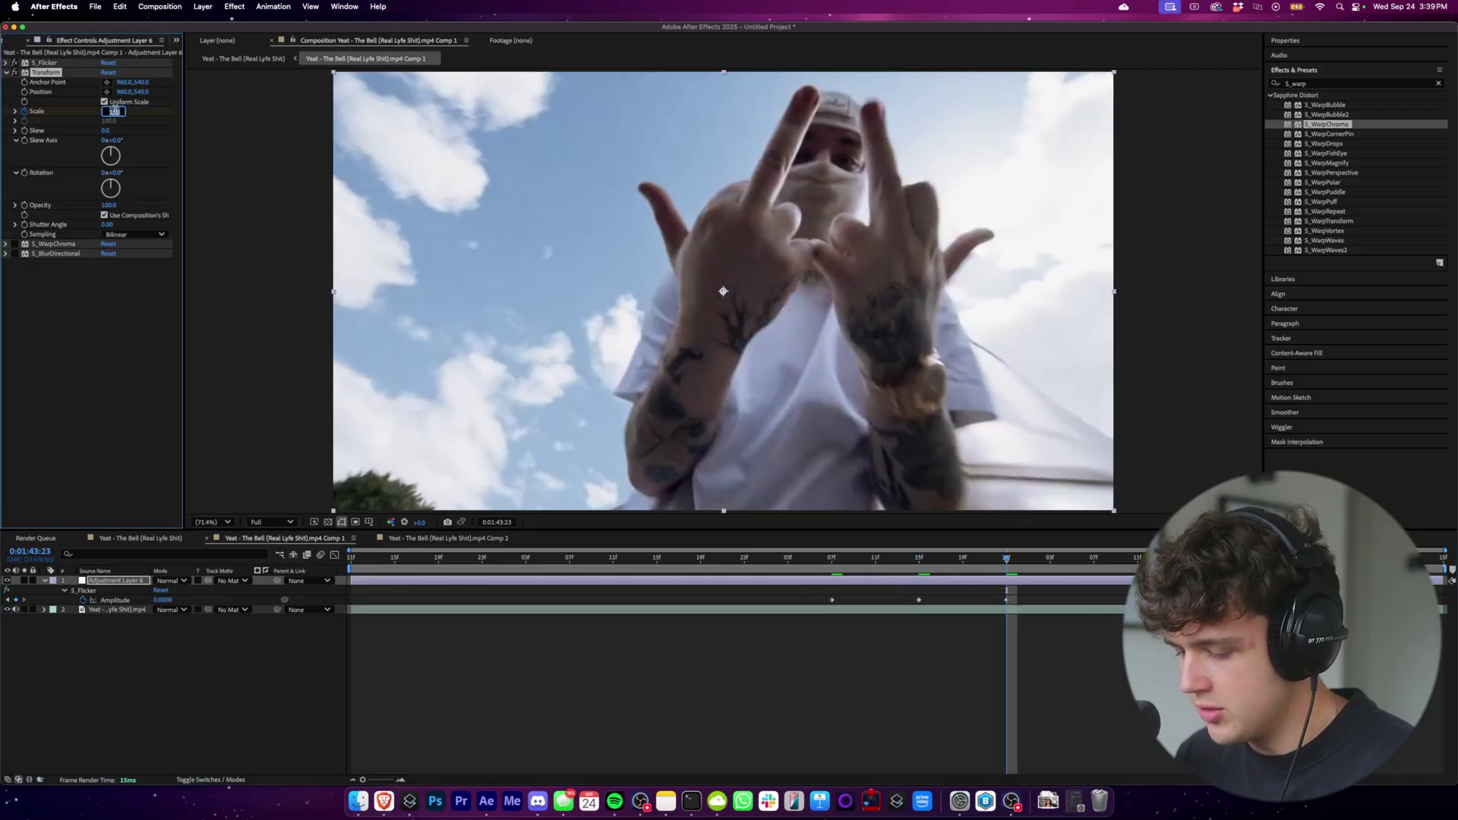
pyautogui.write('100')
pyautogui.press('Return')
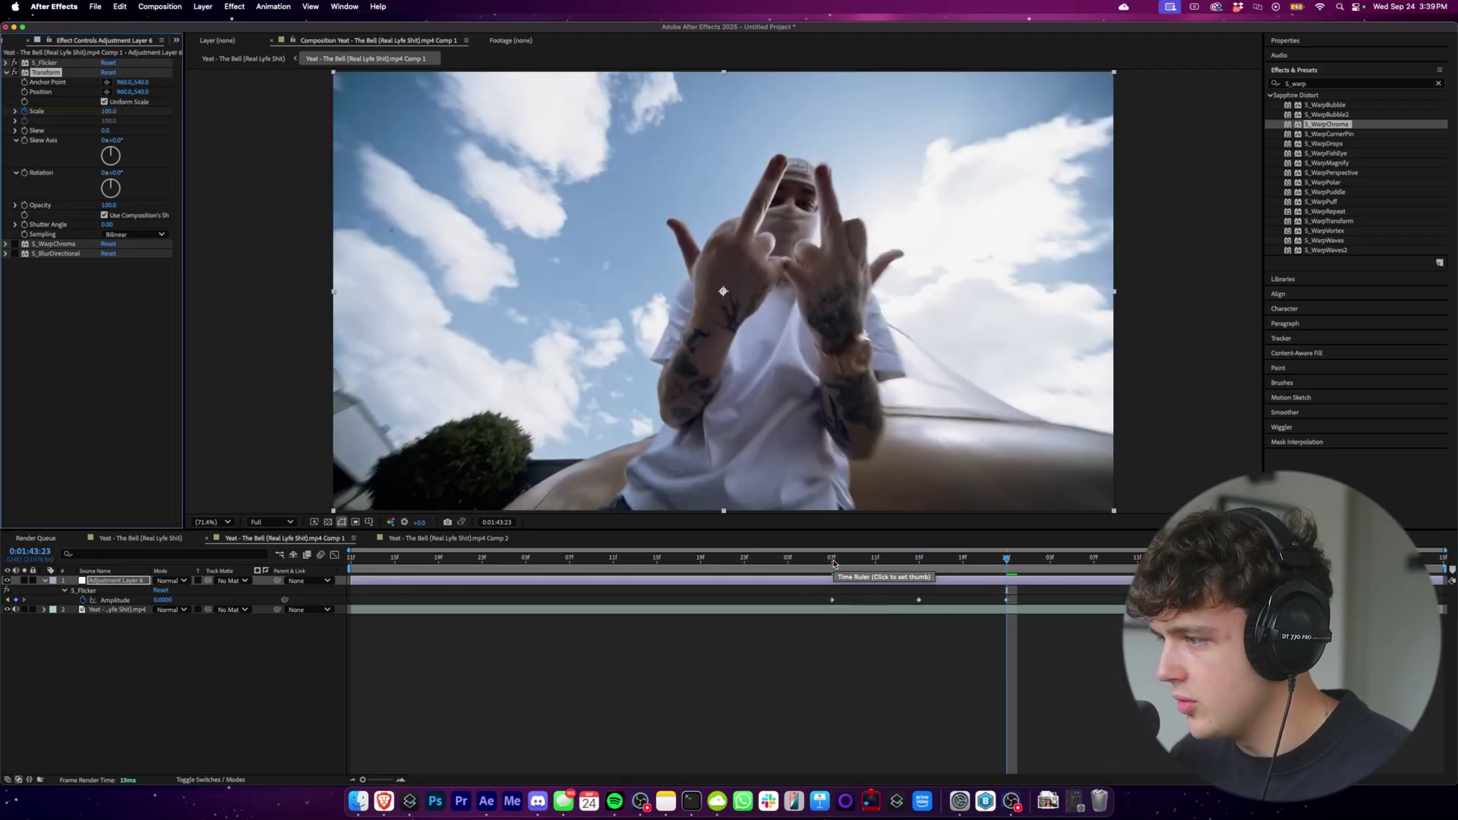
# Reveal the Scale keyframes in the timeline and preview the zoom from 0:01:43:07.
pyautogui.click(835, 560)
pyautogui.press('u')
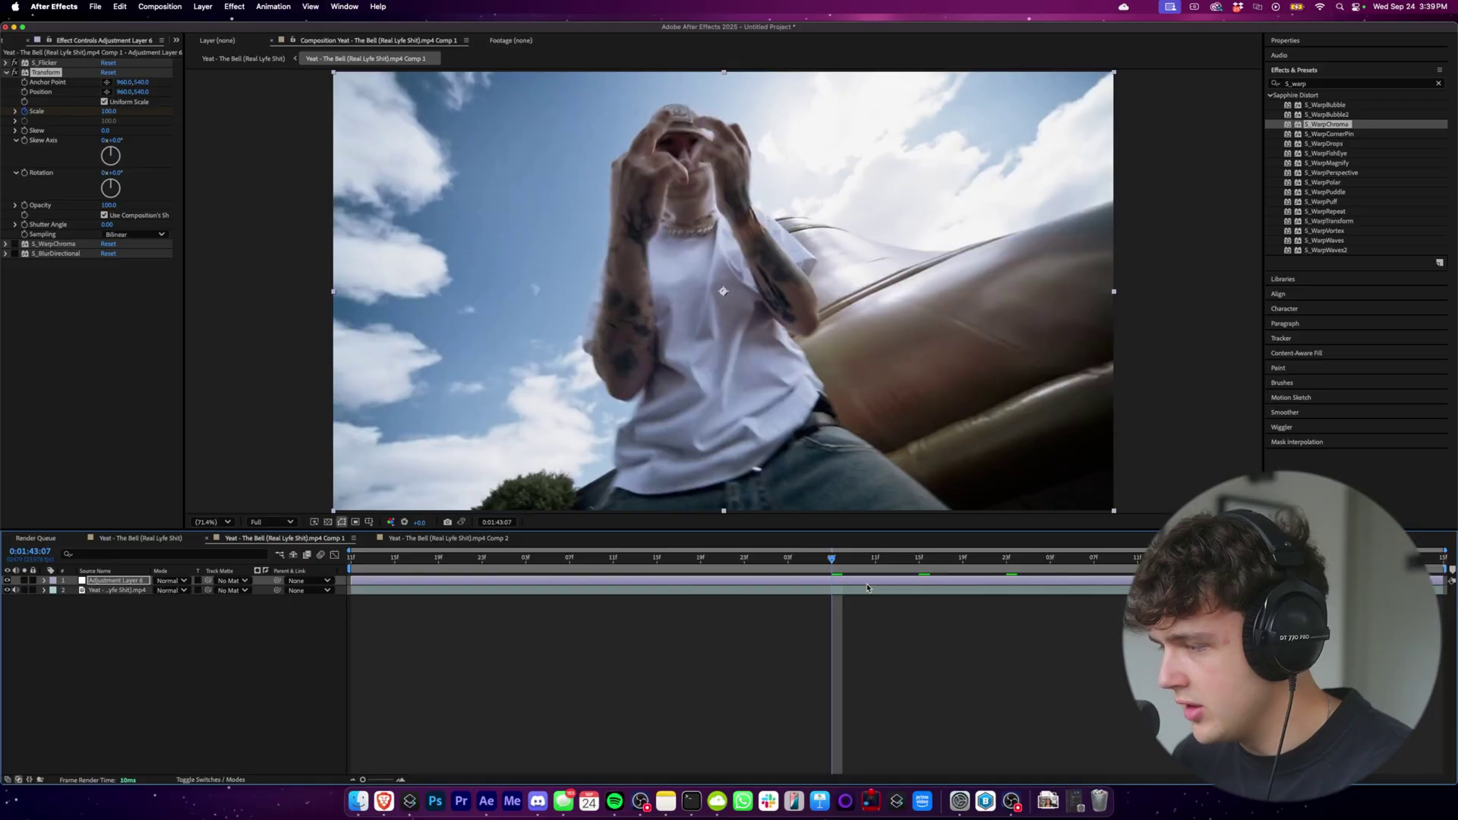
pyautogui.press('u')
pyautogui.press('space')
pyautogui.press('space')
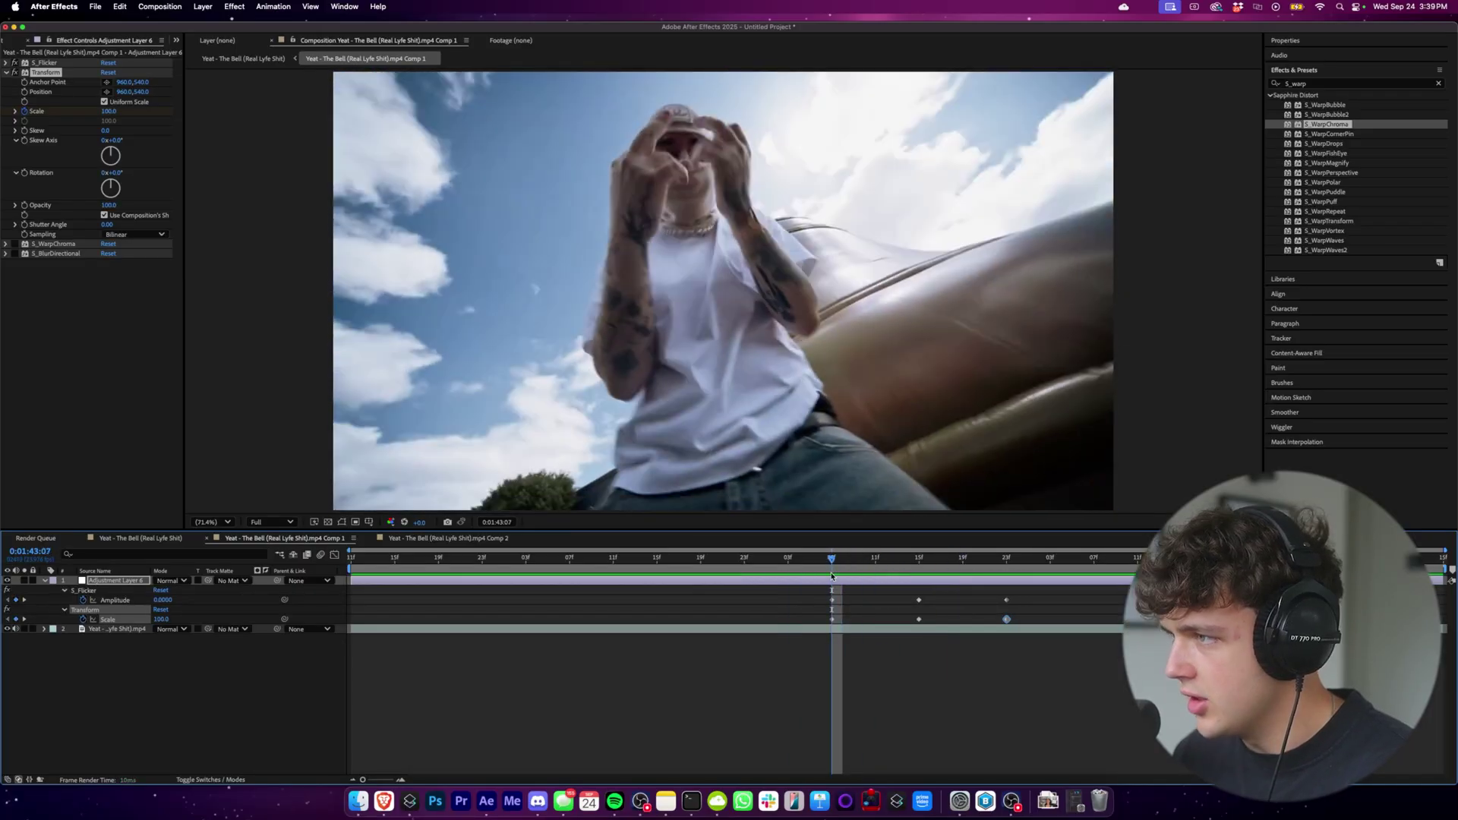
pyautogui.press('space')
pyautogui.press('space')
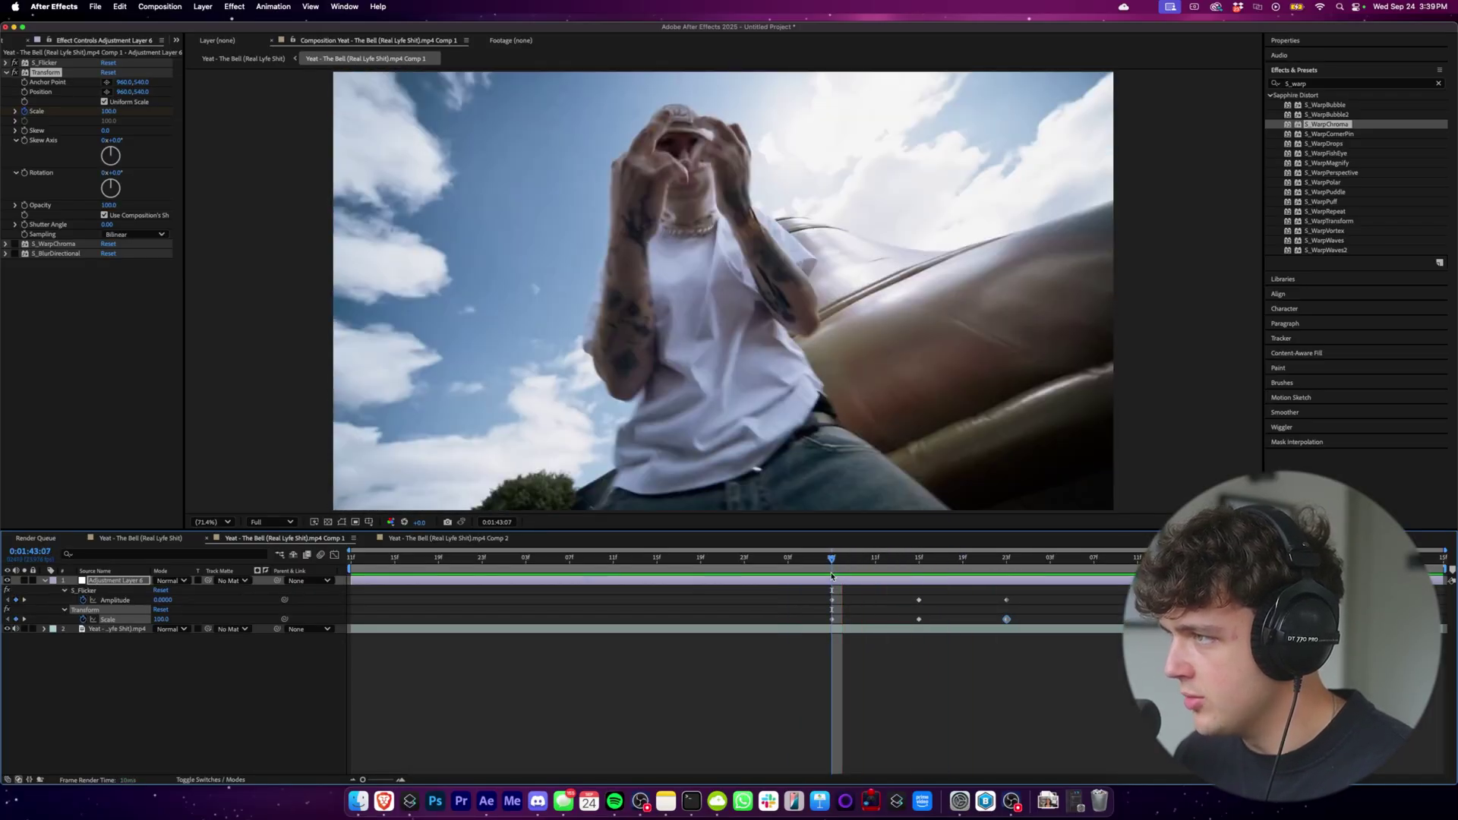
# Keyframe the S_WarpChroma Warp Amount at 0 at 0:01:43:07.
pyautogui.click(7, 72)
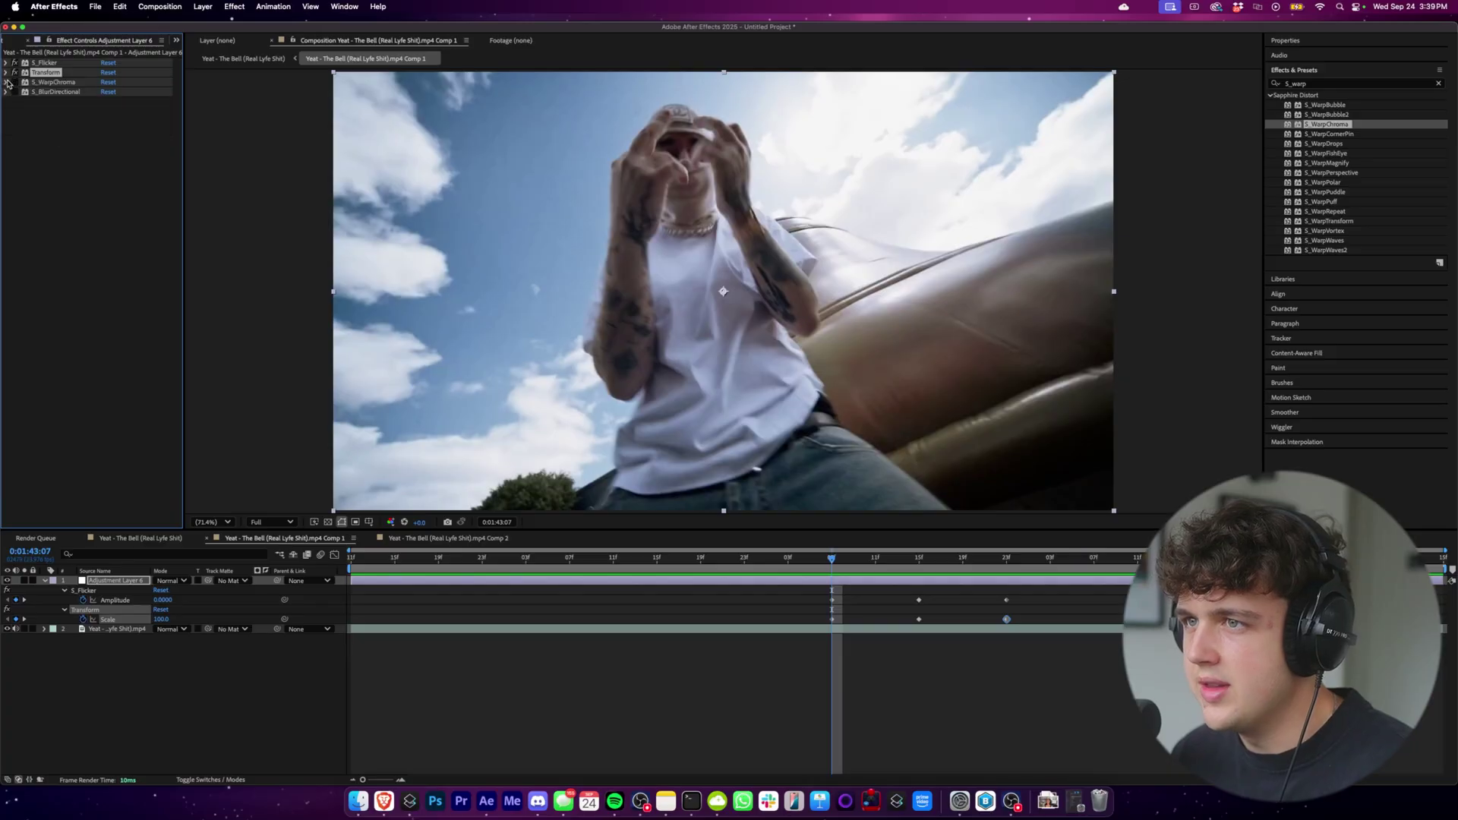
pyautogui.click(6, 83)
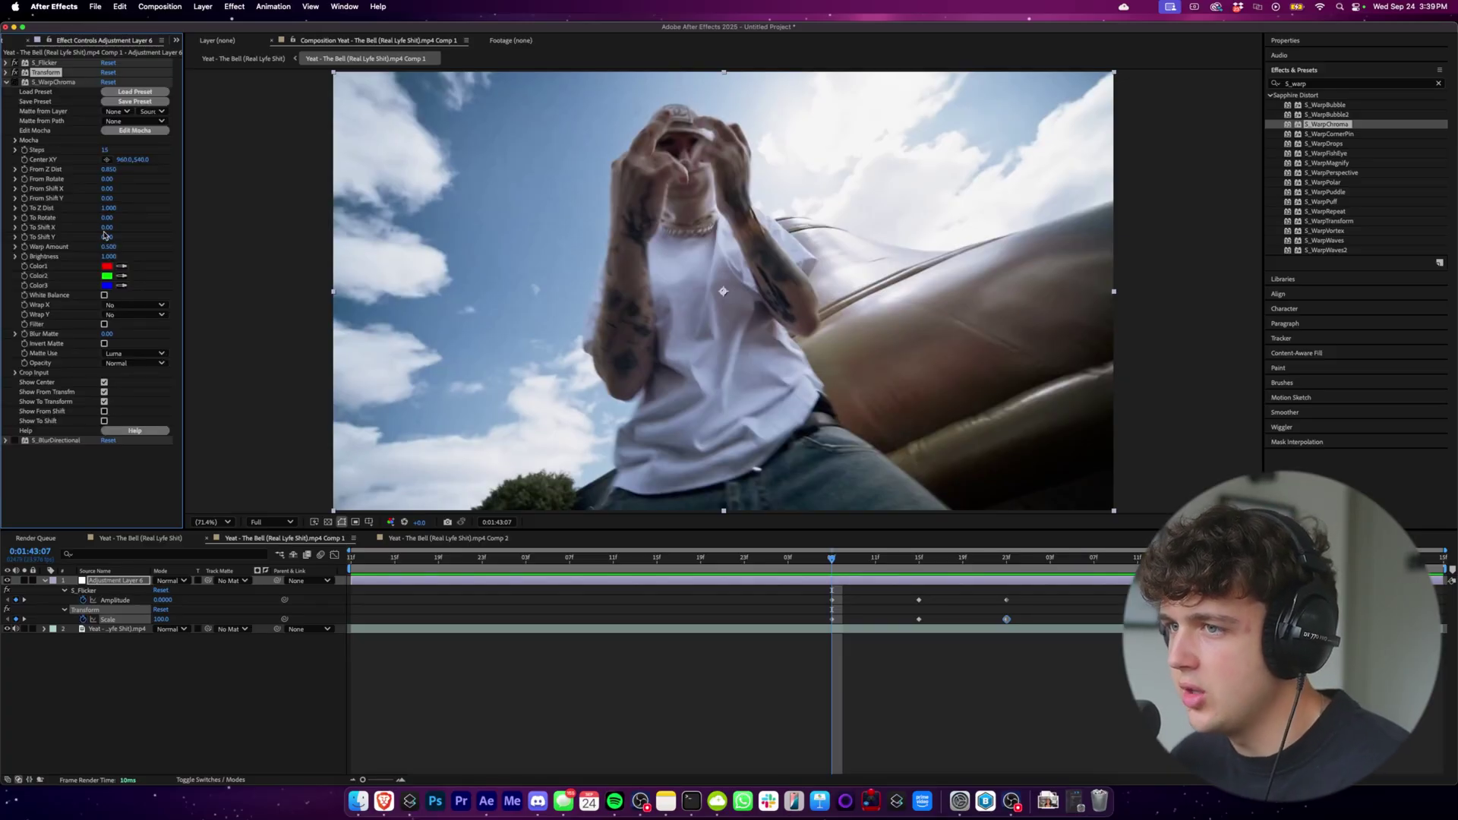
pyautogui.click(682, 590)
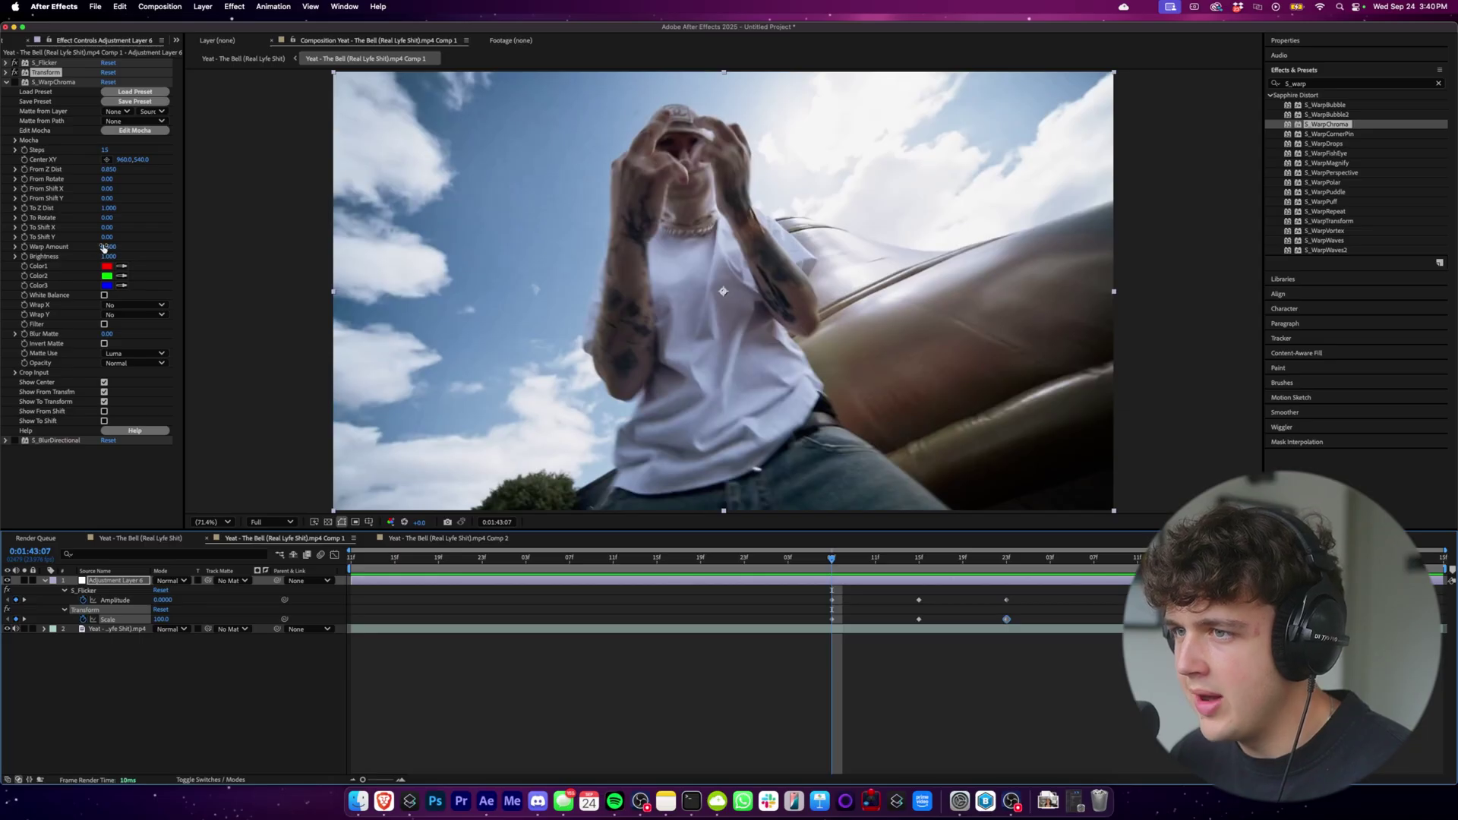
pyautogui.click(24, 247)
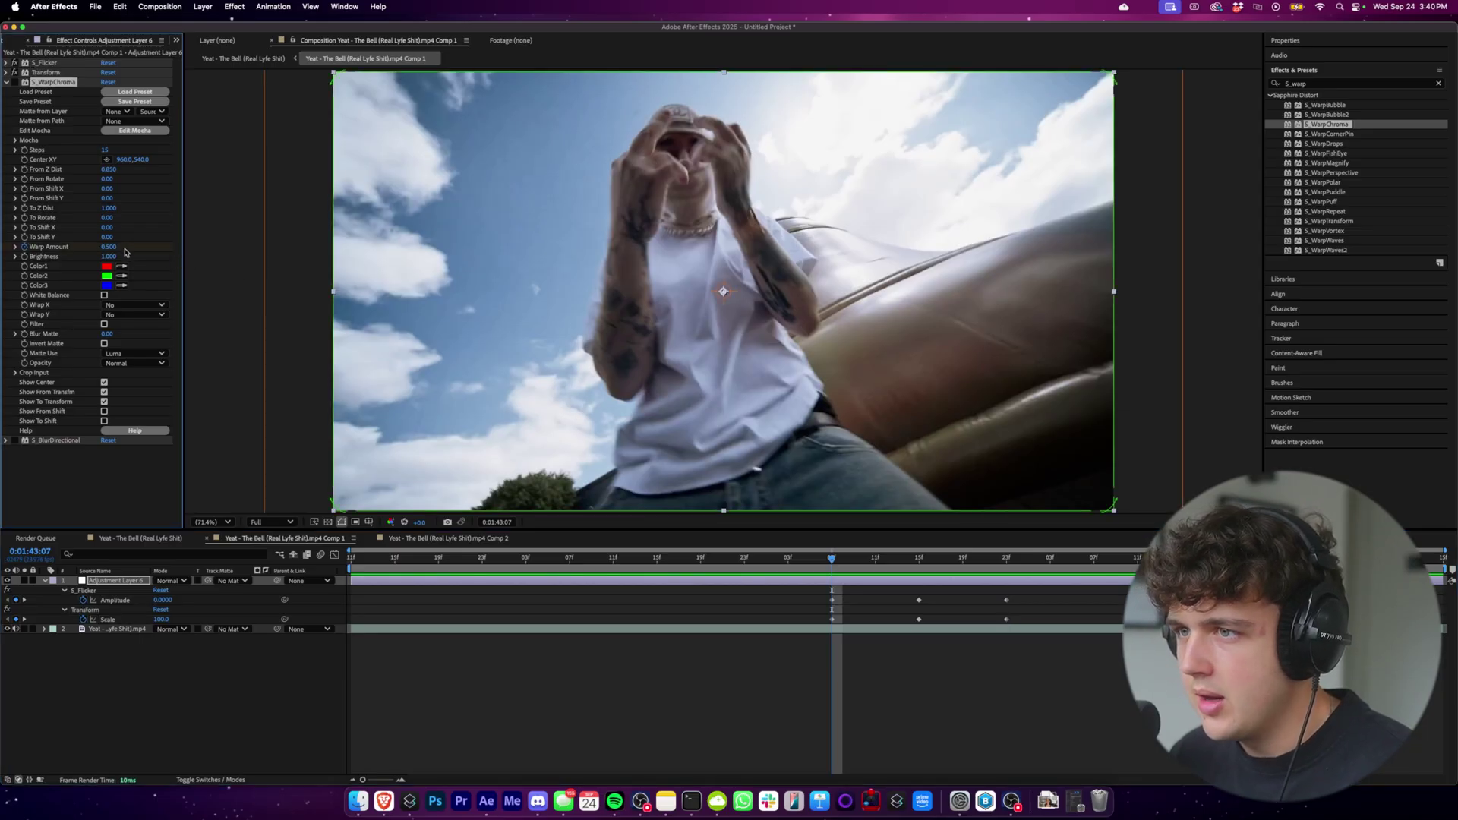
pyautogui.click(114, 246)
pyautogui.write('0')
pyautogui.press('Return')
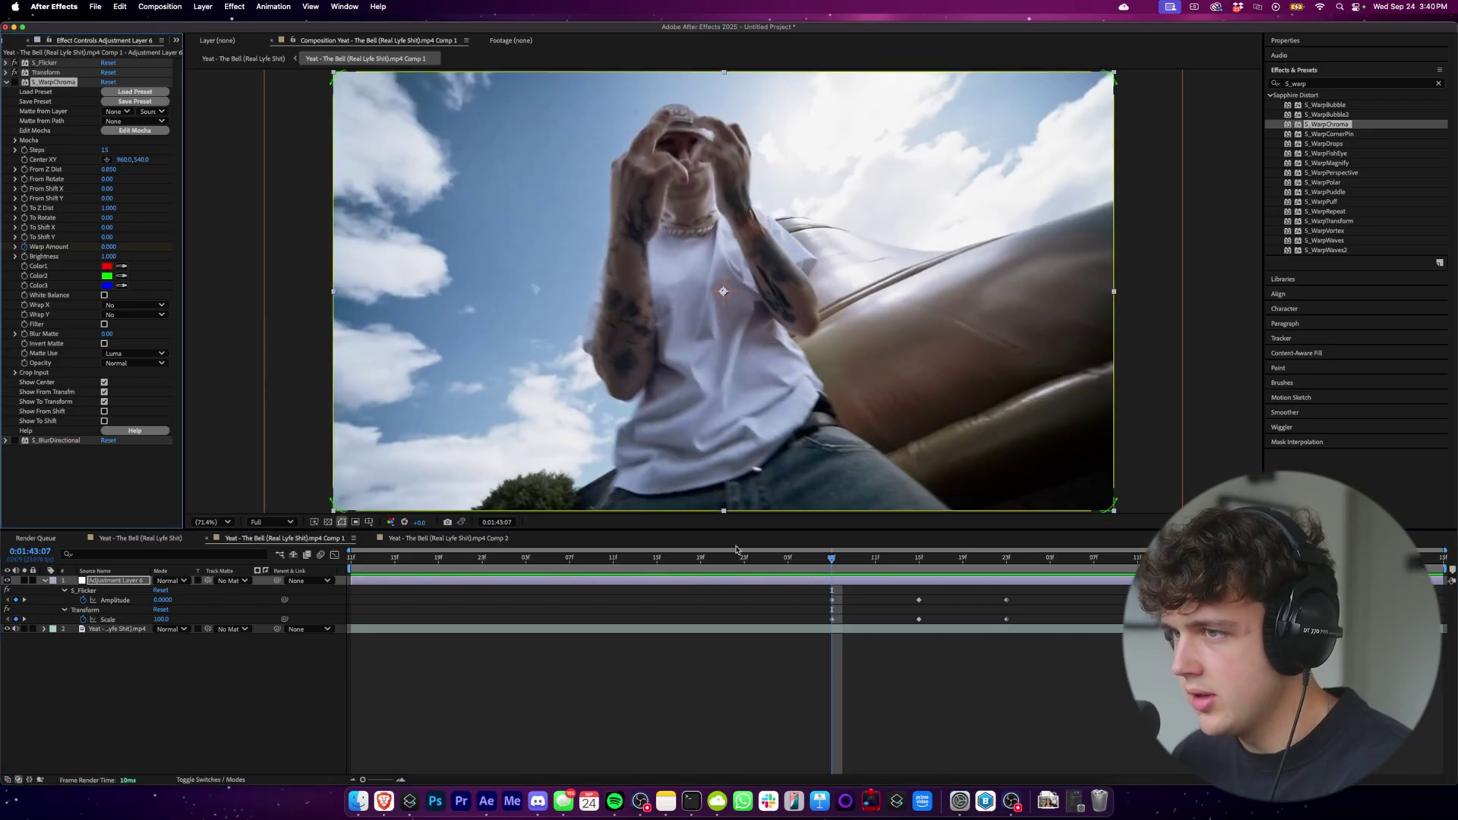
# Add S_WarpChroma Warp Amount keyframes of 0.5 at 0:01:43:15 and 0 at 0:01:43:23.
pyautogui.click(921, 569)
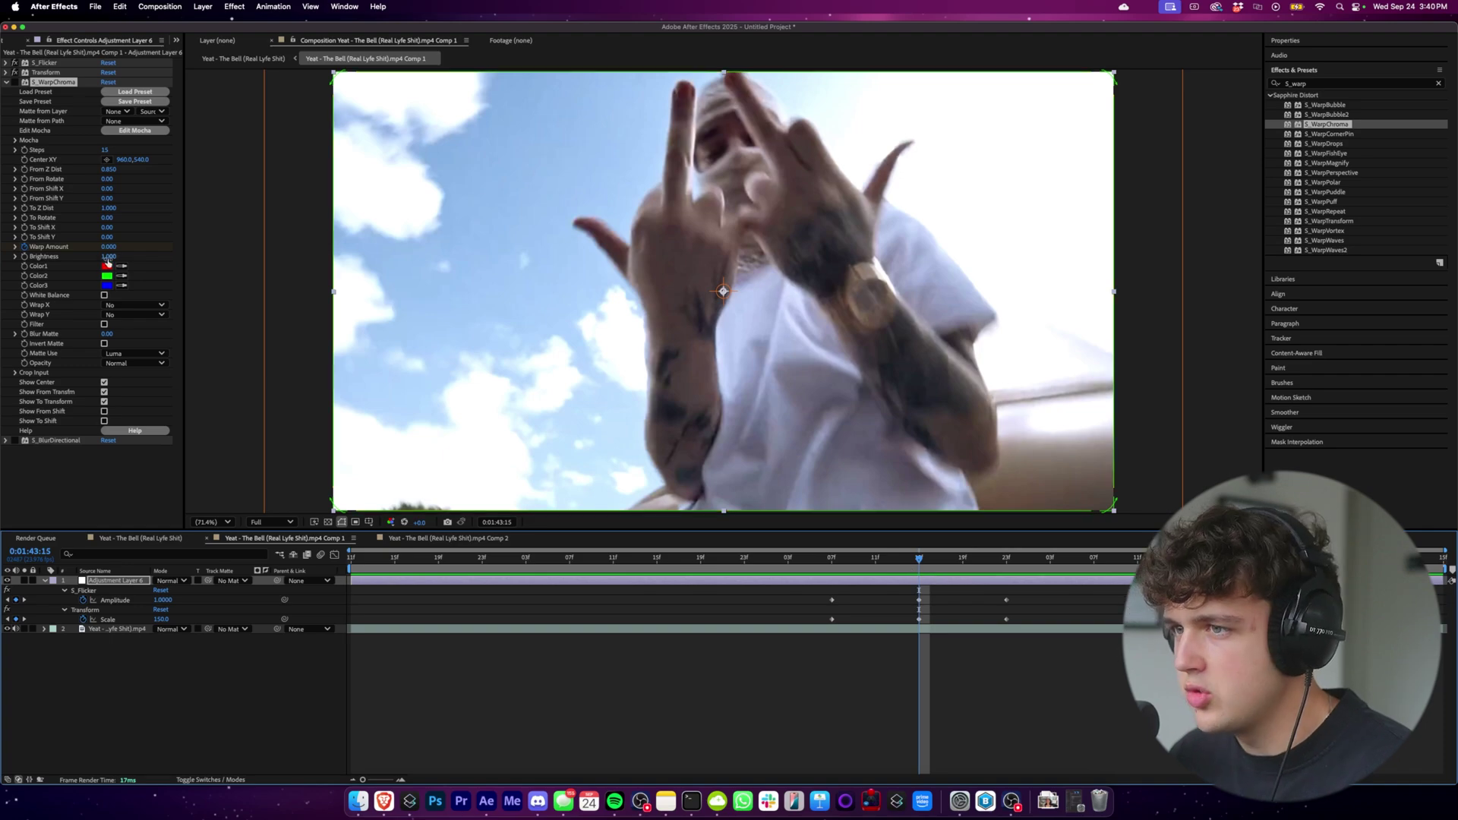
pyautogui.click(109, 247)
pyautogui.write('.5')
pyautogui.press('Return')
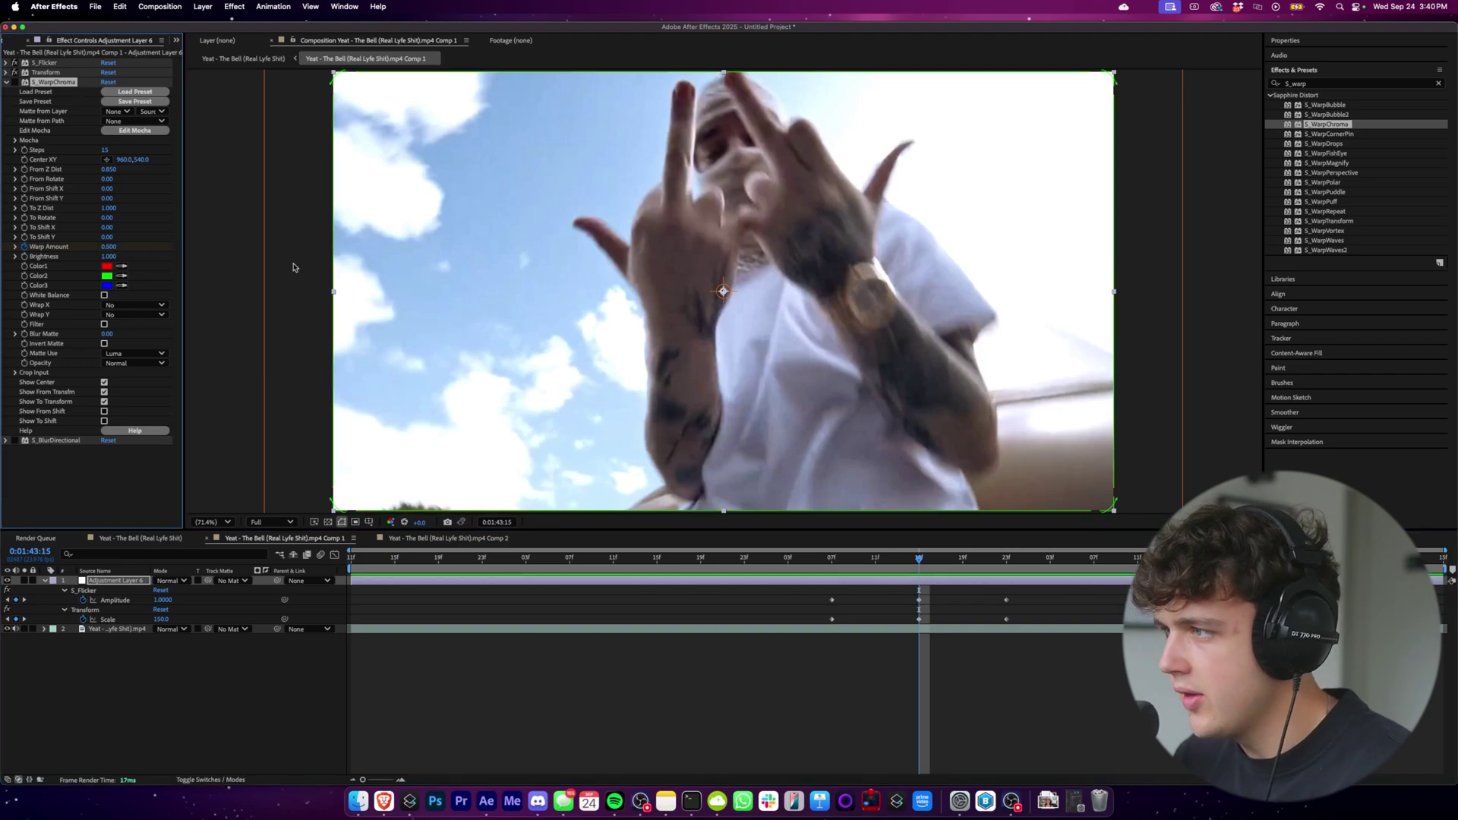
pyautogui.click(1003, 564)
pyautogui.click(109, 246)
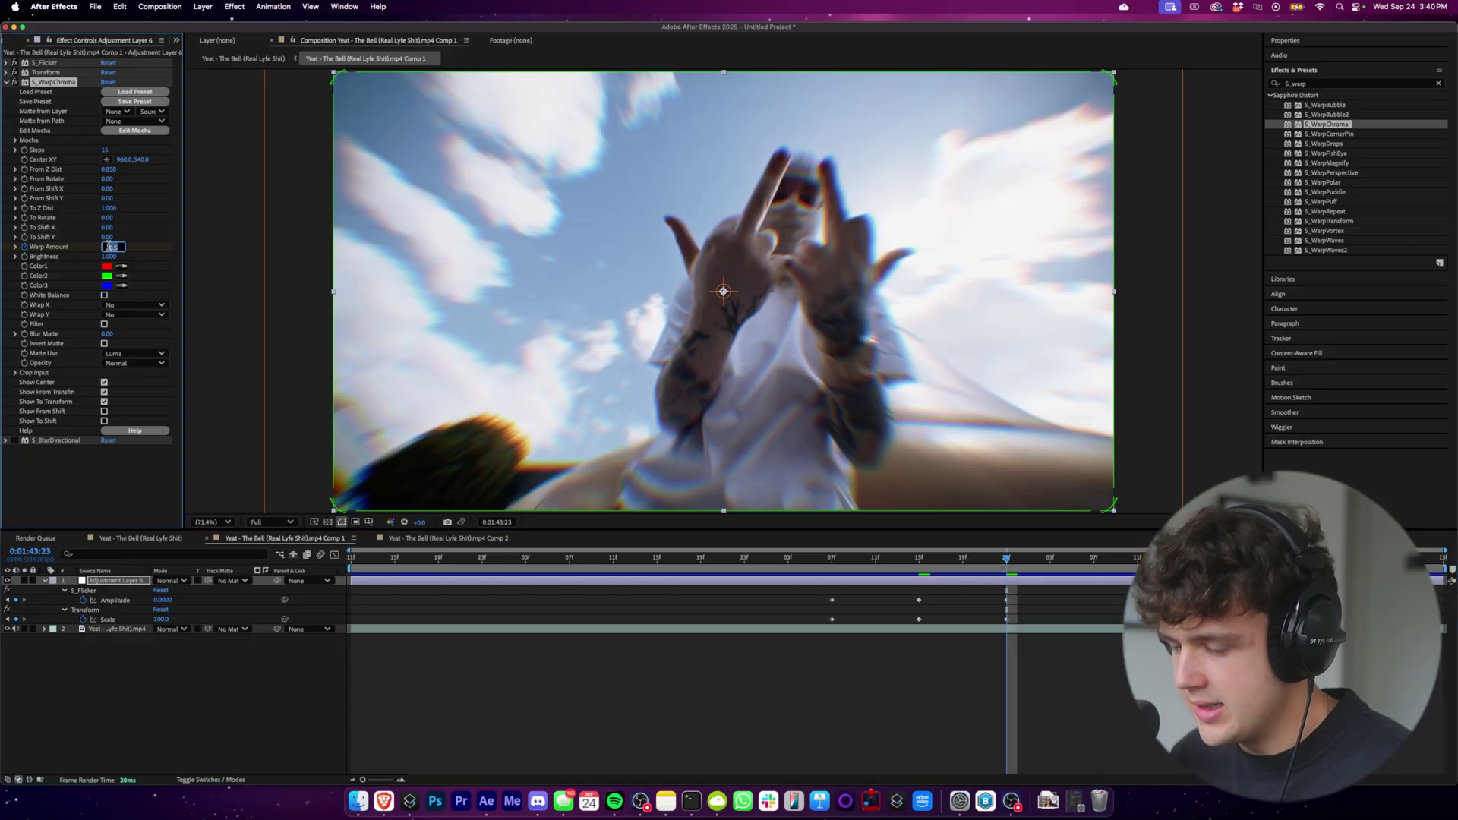
pyautogui.write('0')
pyautogui.press('Return')
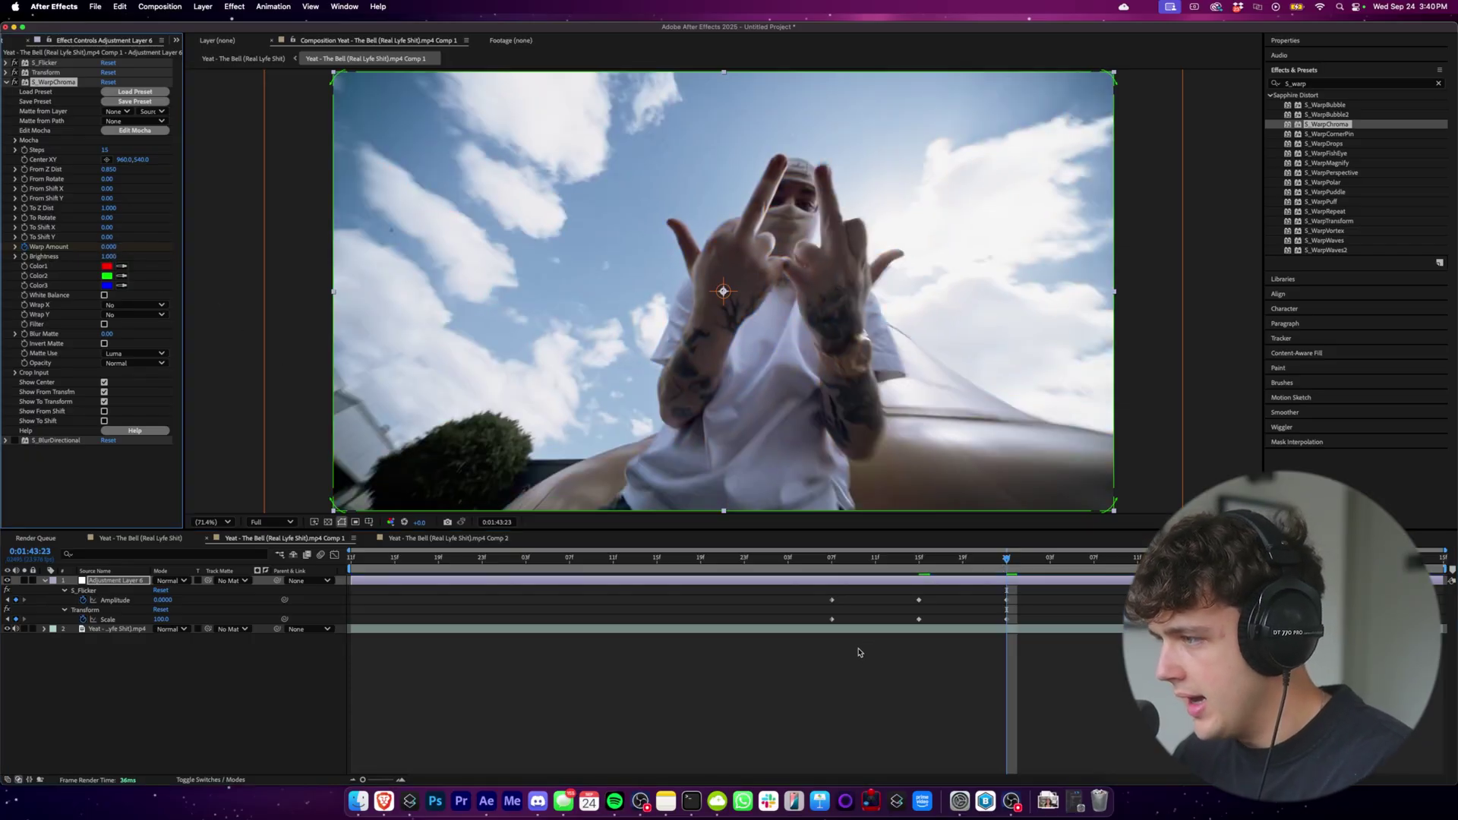
# Reveal the Warp Amount keyframes in the timeline and check the chroma warp across its three keyframes.
pyautogui.click(942, 581)
pyautogui.press('u')
pyautogui.press('u')
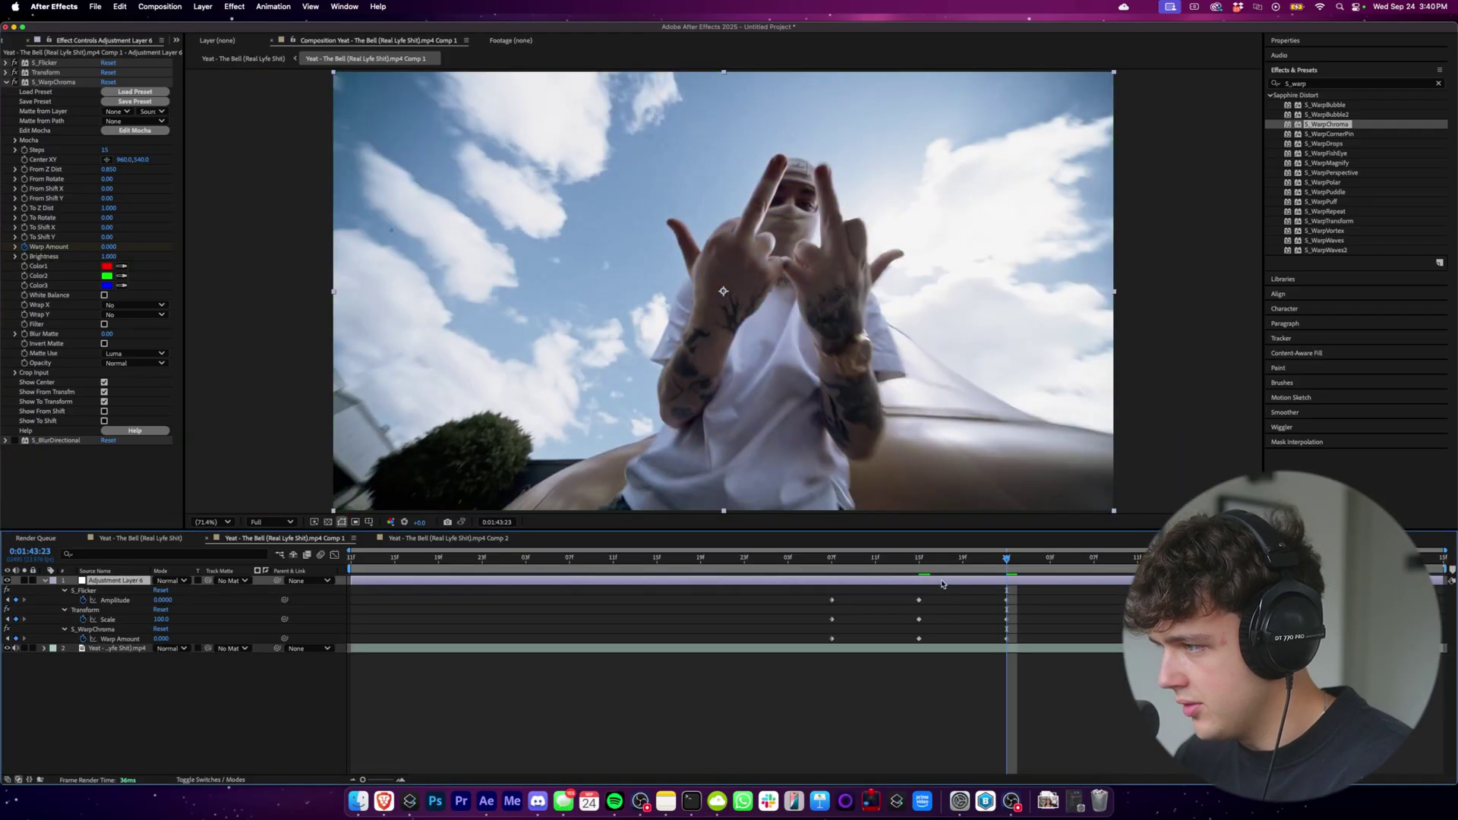
pyautogui.moveTo(919, 562); pyautogui.dragTo(833, 564)
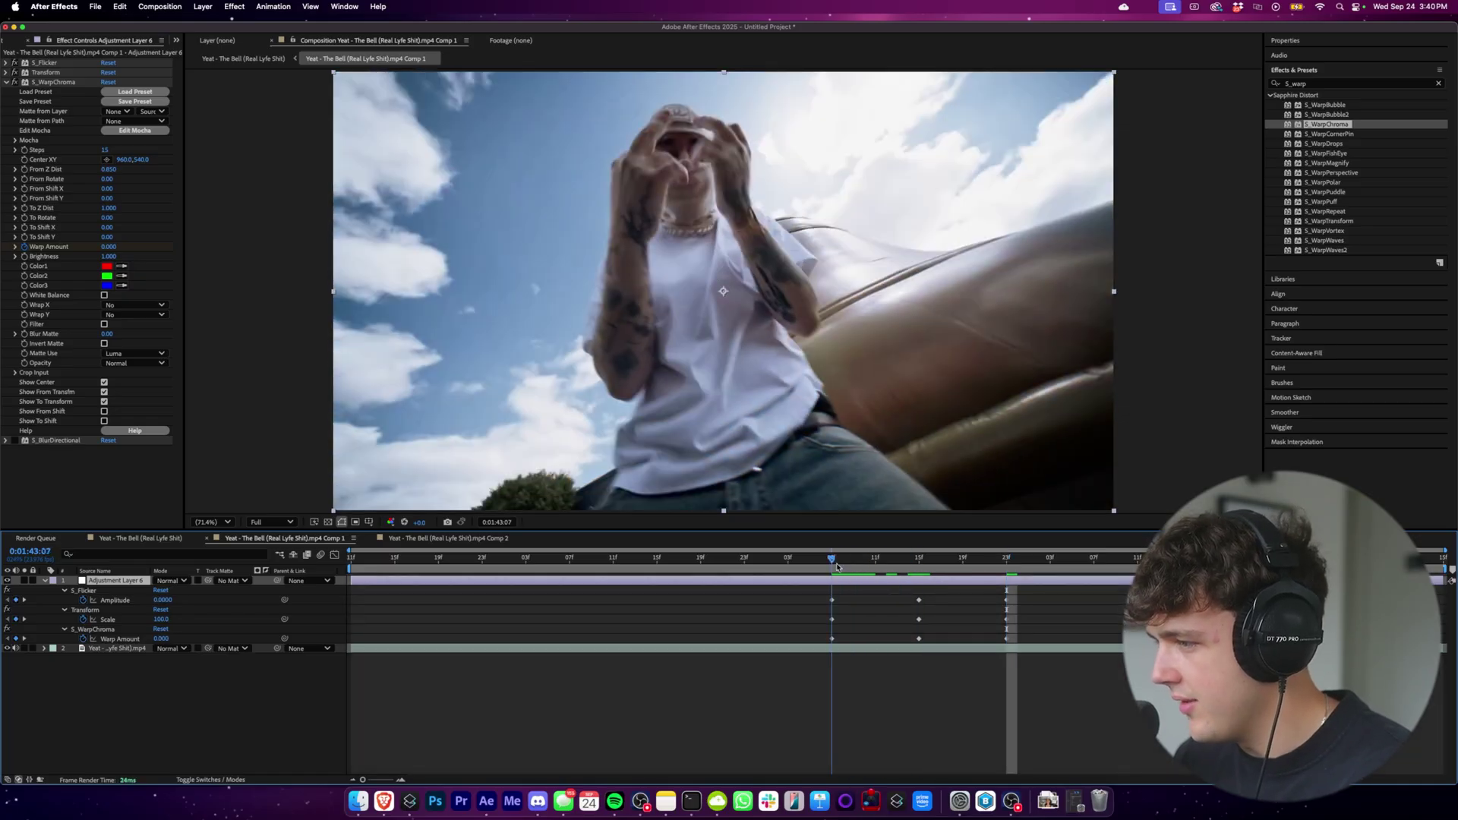
pyautogui.click(1006, 560)
pyautogui.click(919, 560)
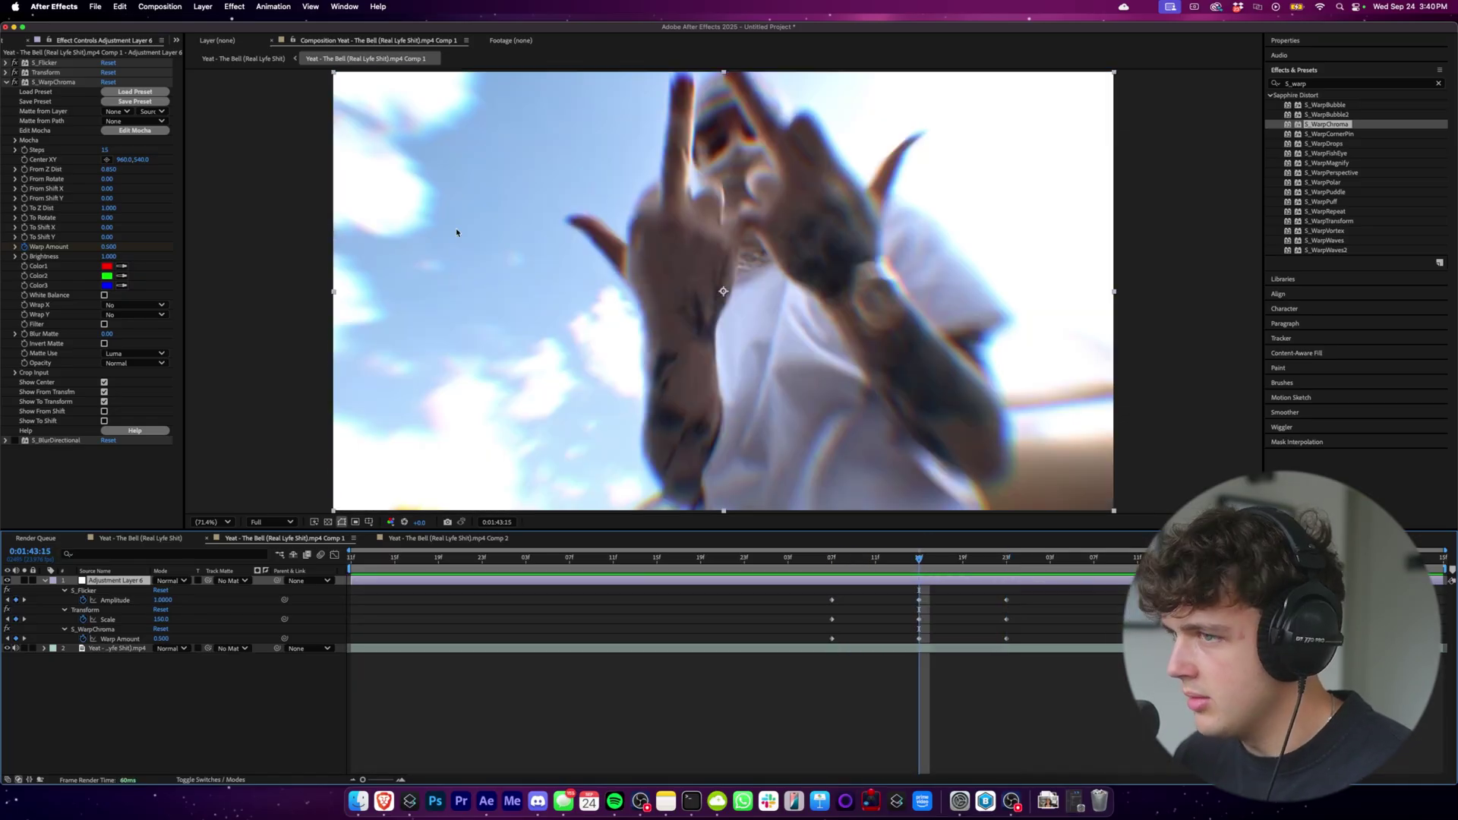
# Raise the Warp Amount keyframe at 0:01:43:15 to 0.85 and check the stronger warp from 0:01:43:07.
pyautogui.moveTo(112, 248); pyautogui.dragTo(139, 248)
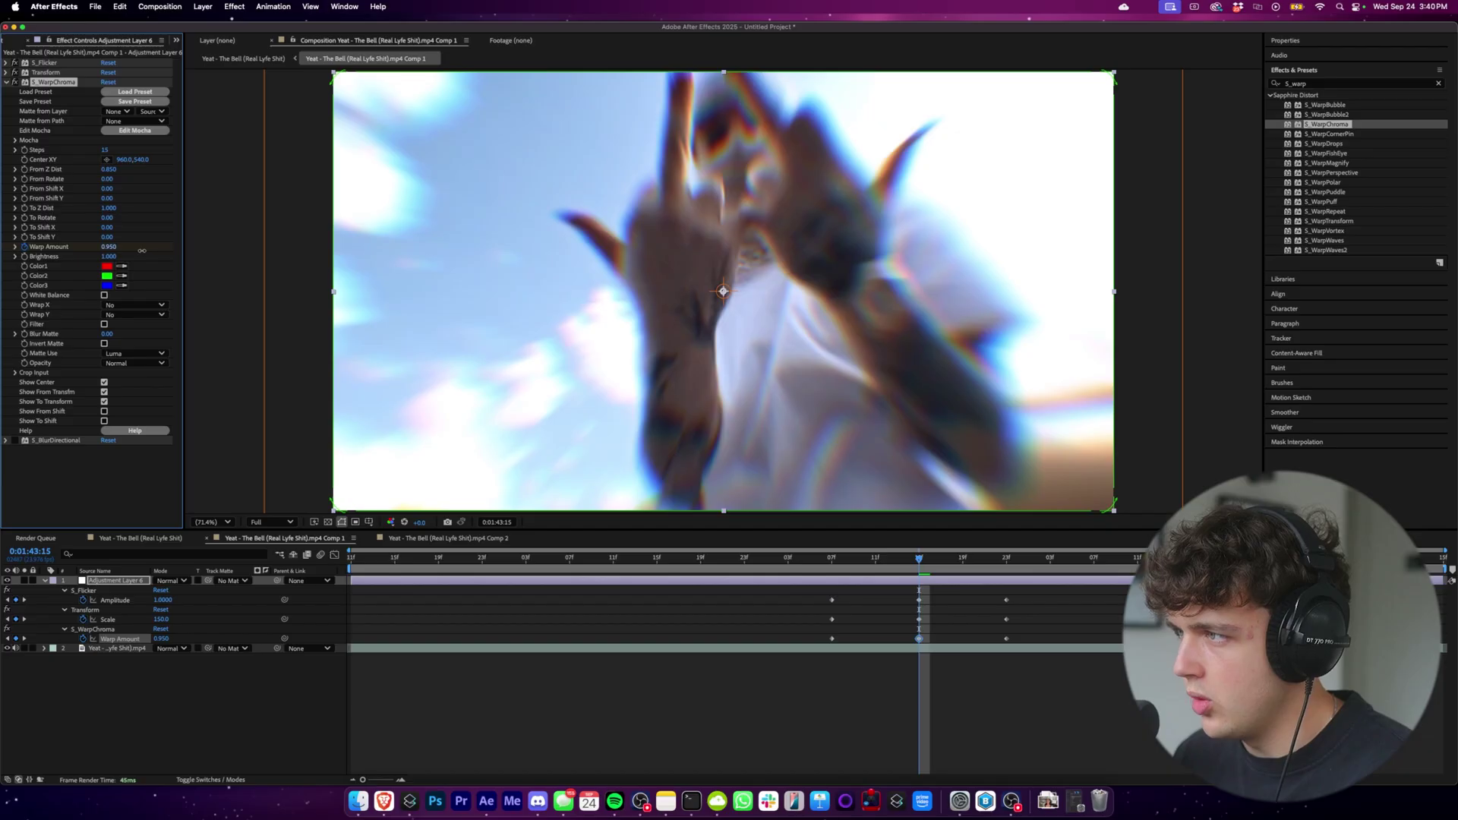
pyautogui.click(833, 559)
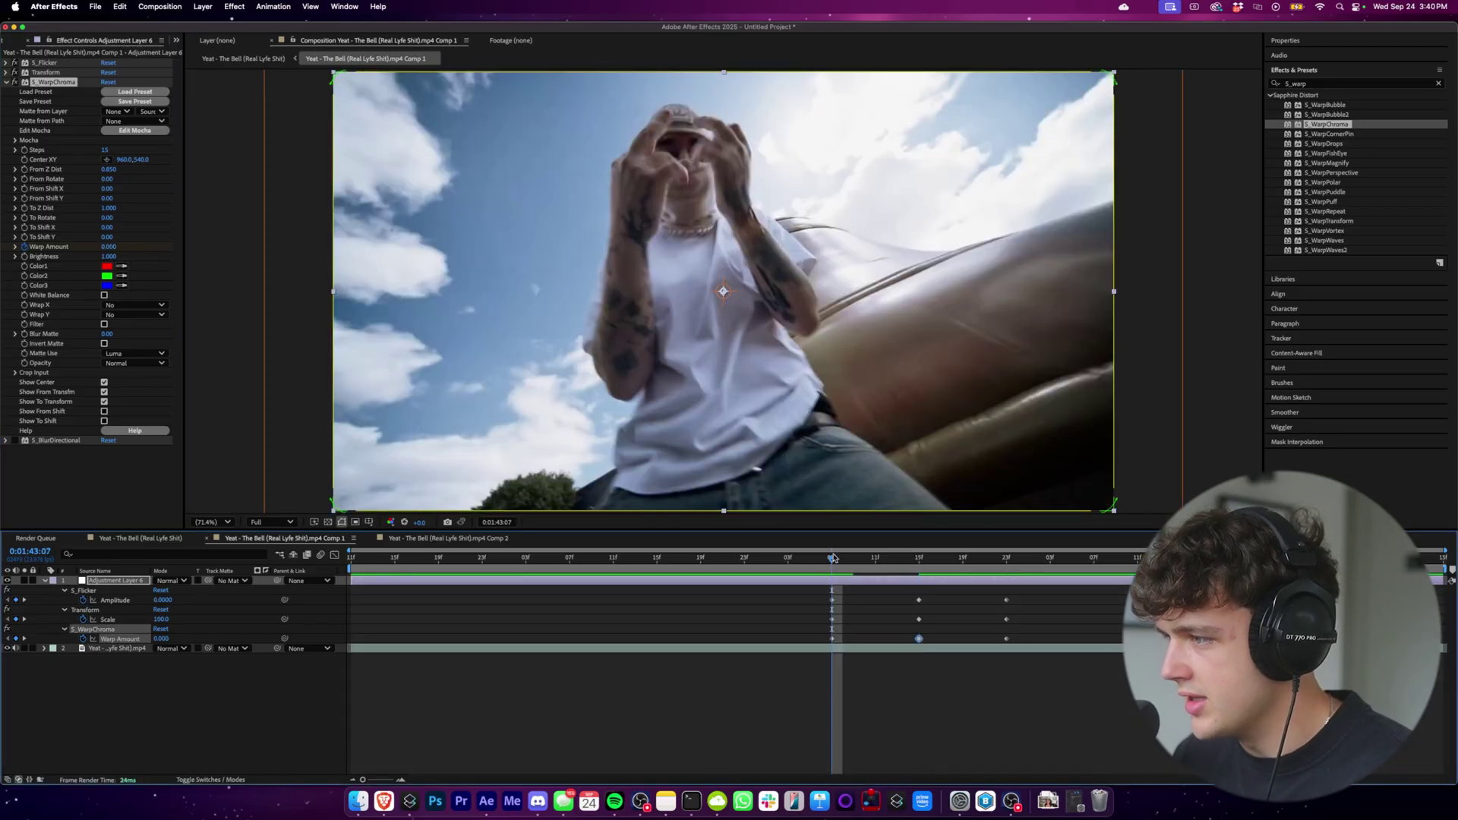
pyautogui.click(914, 566)
pyautogui.moveTo(913, 567); pyautogui.dragTo(919, 567)
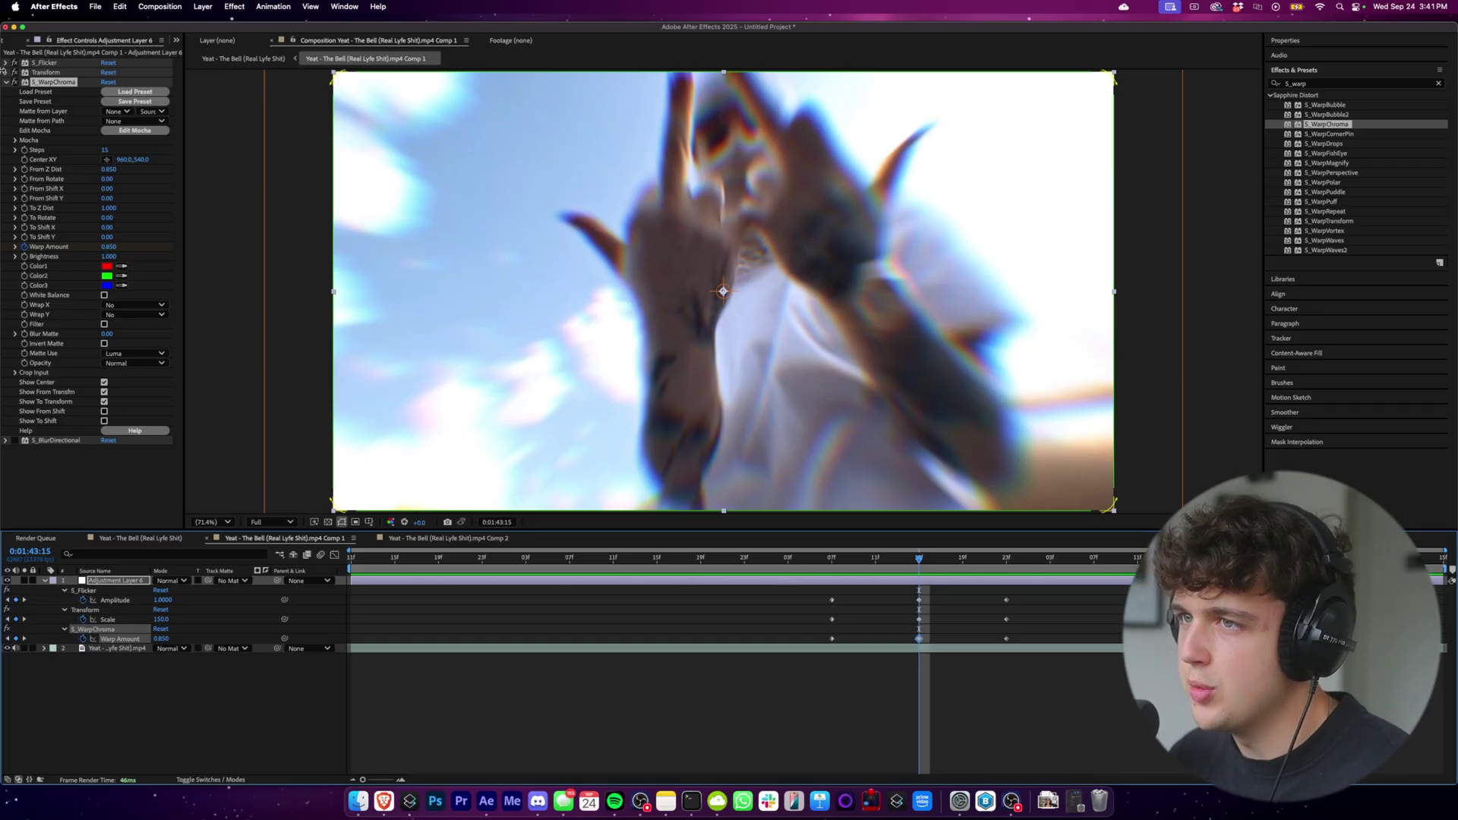
# Keyframe the S_BlurDirectional Blur Amount at 0 at 0:01:43:07 and reveal it in the timeline with the layer's other keyframes.
pyautogui.click(6, 82)
pyautogui.click(21, 93)
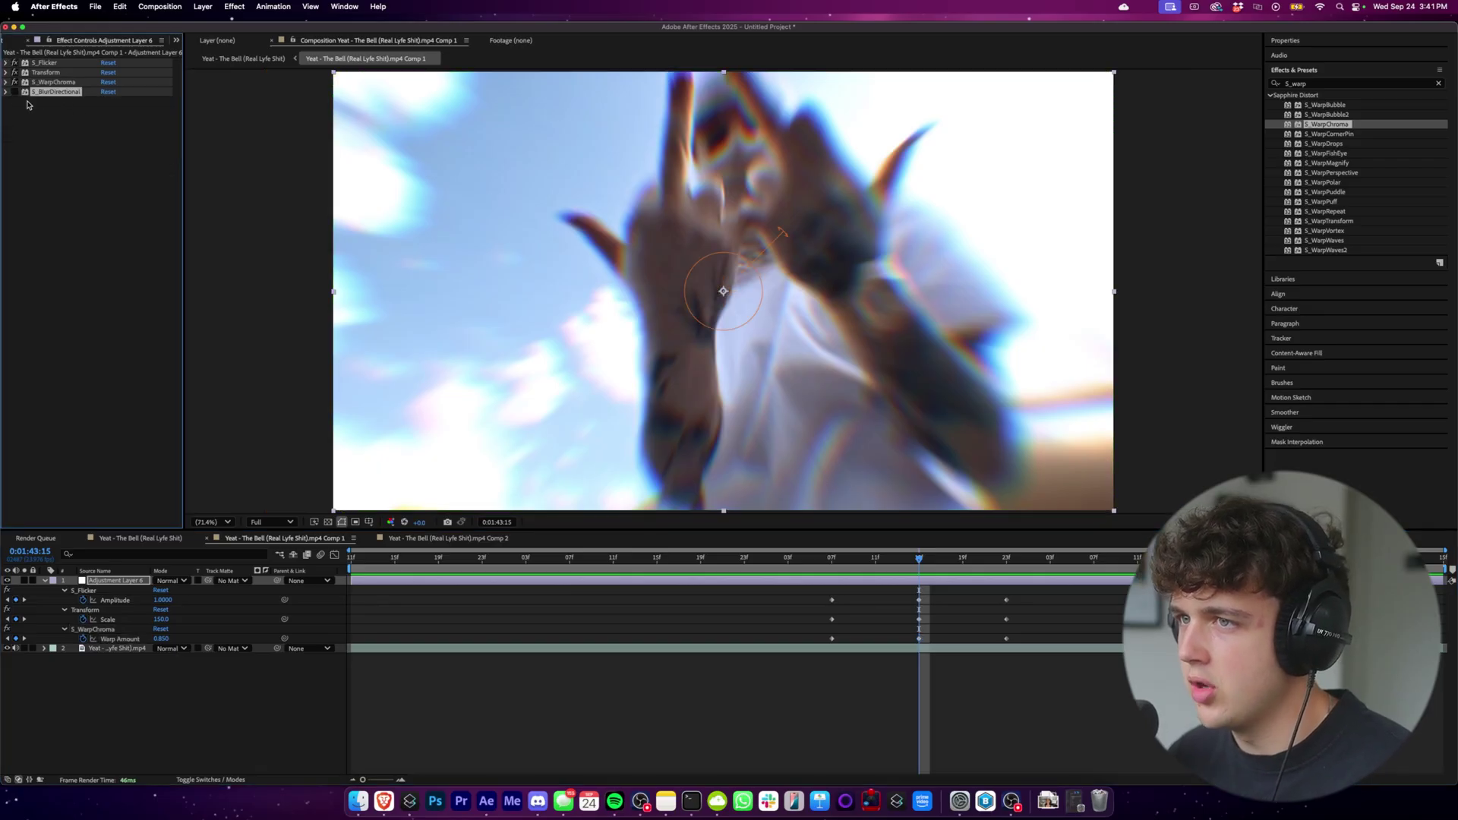
pyautogui.click(6, 92)
pyautogui.click(833, 558)
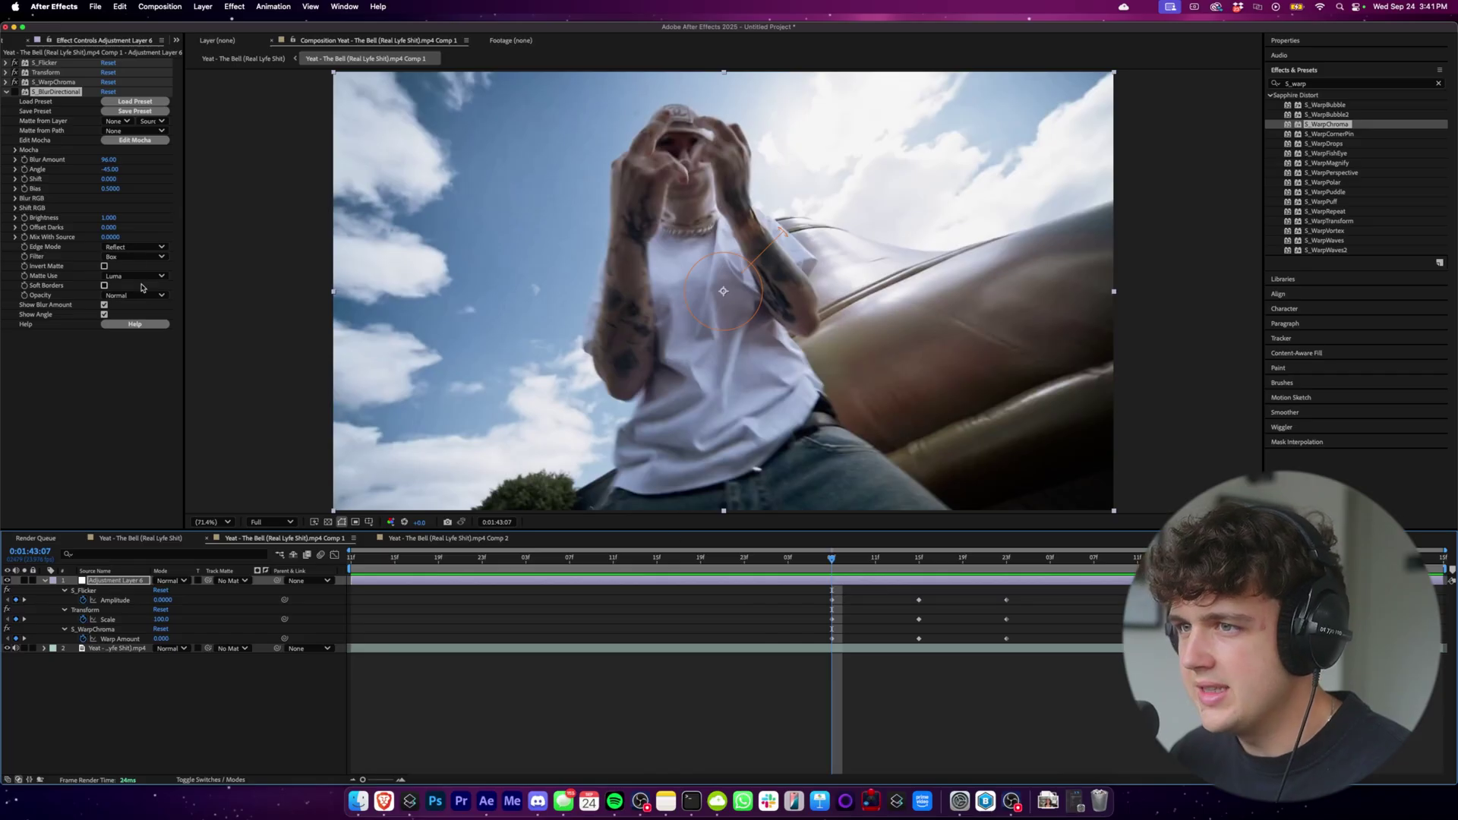
pyautogui.click(109, 159)
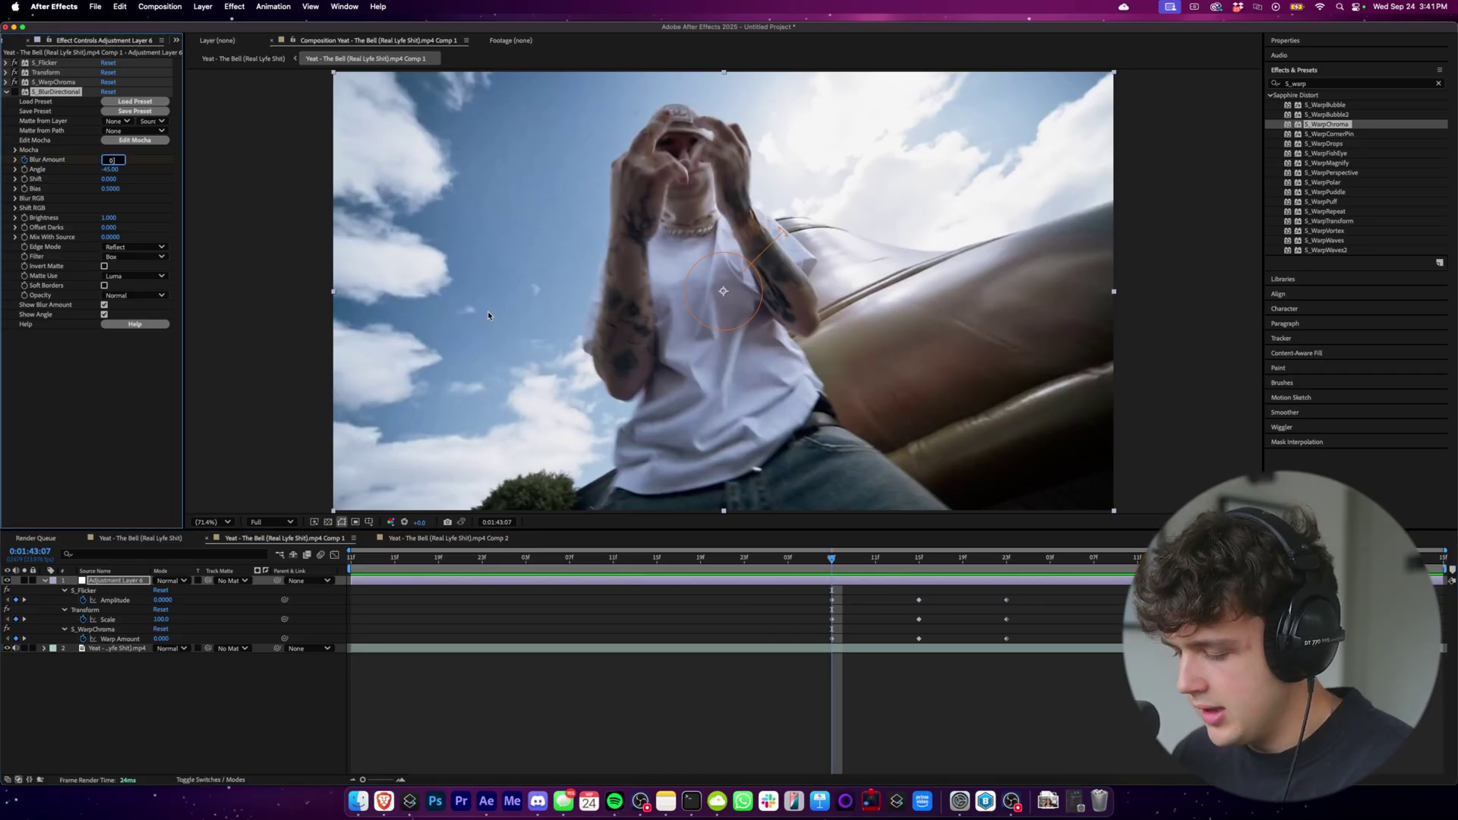
pyautogui.press('Return')
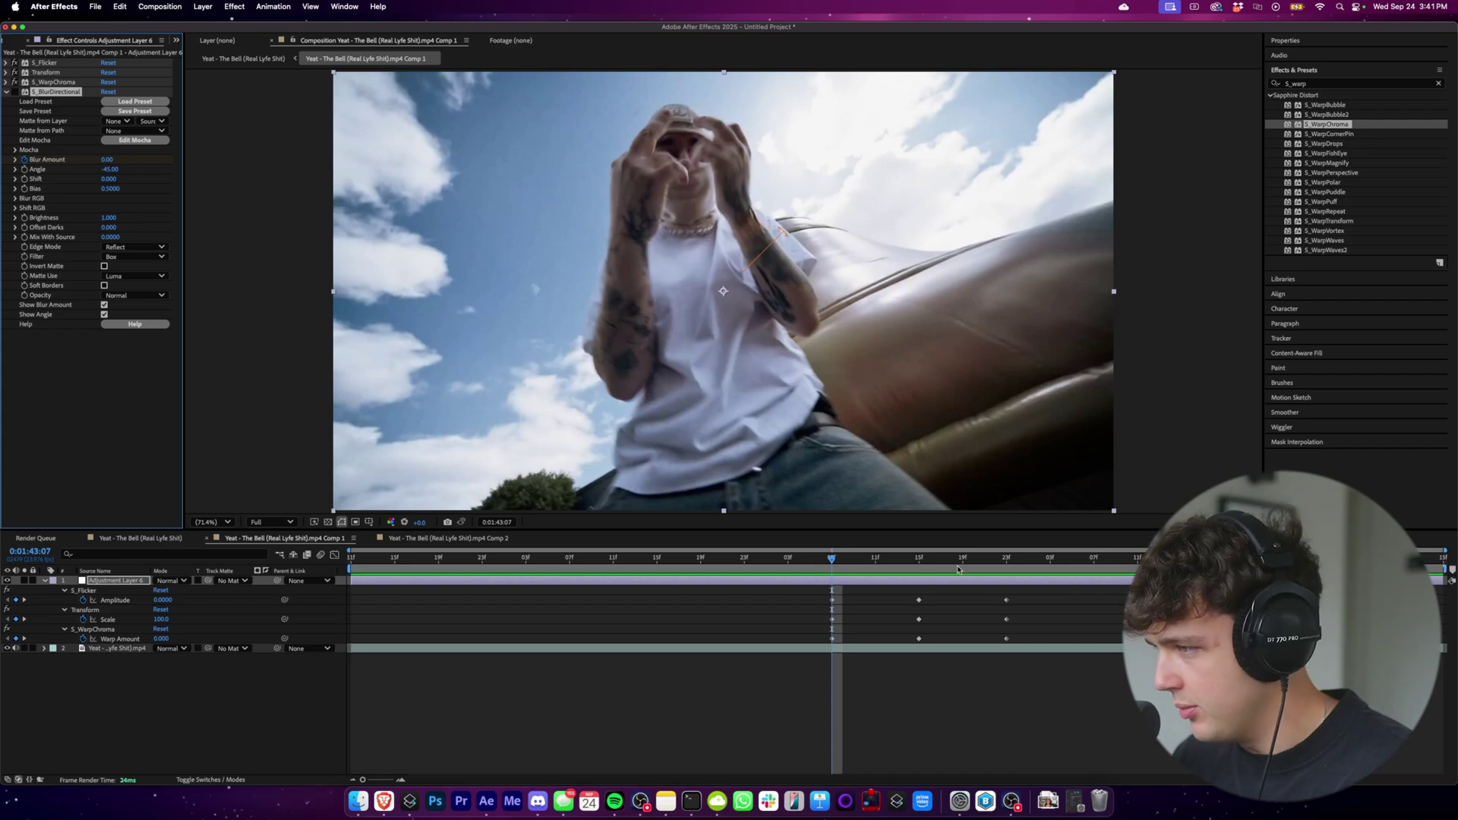
pyautogui.click(911, 582)
pyautogui.press('u')
pyautogui.press('u')
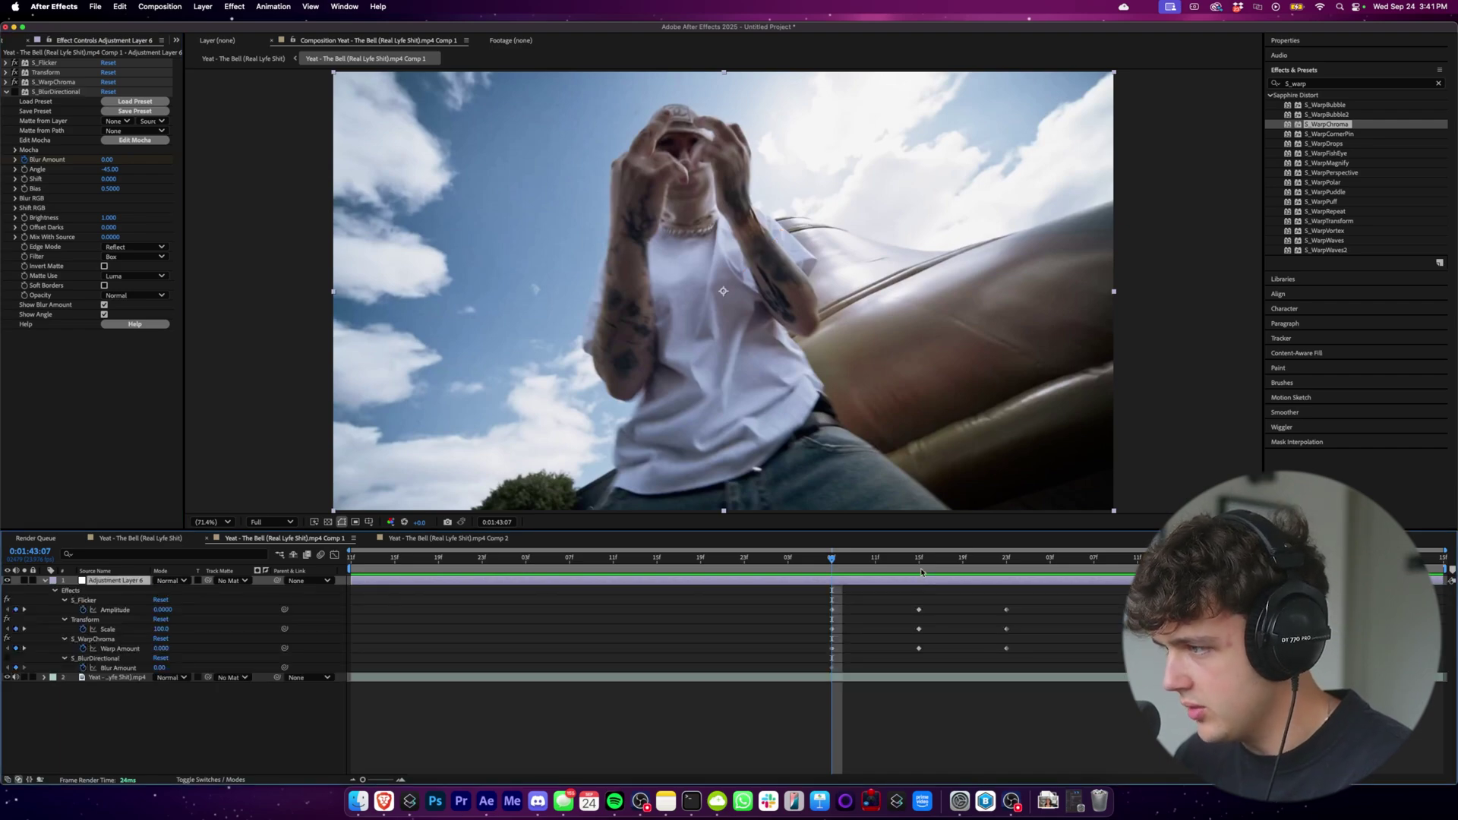
# Add an S_BlurDirectional Blur Amount keyframe of 250 at 0:01:43:13.
pyautogui.click(897, 560)
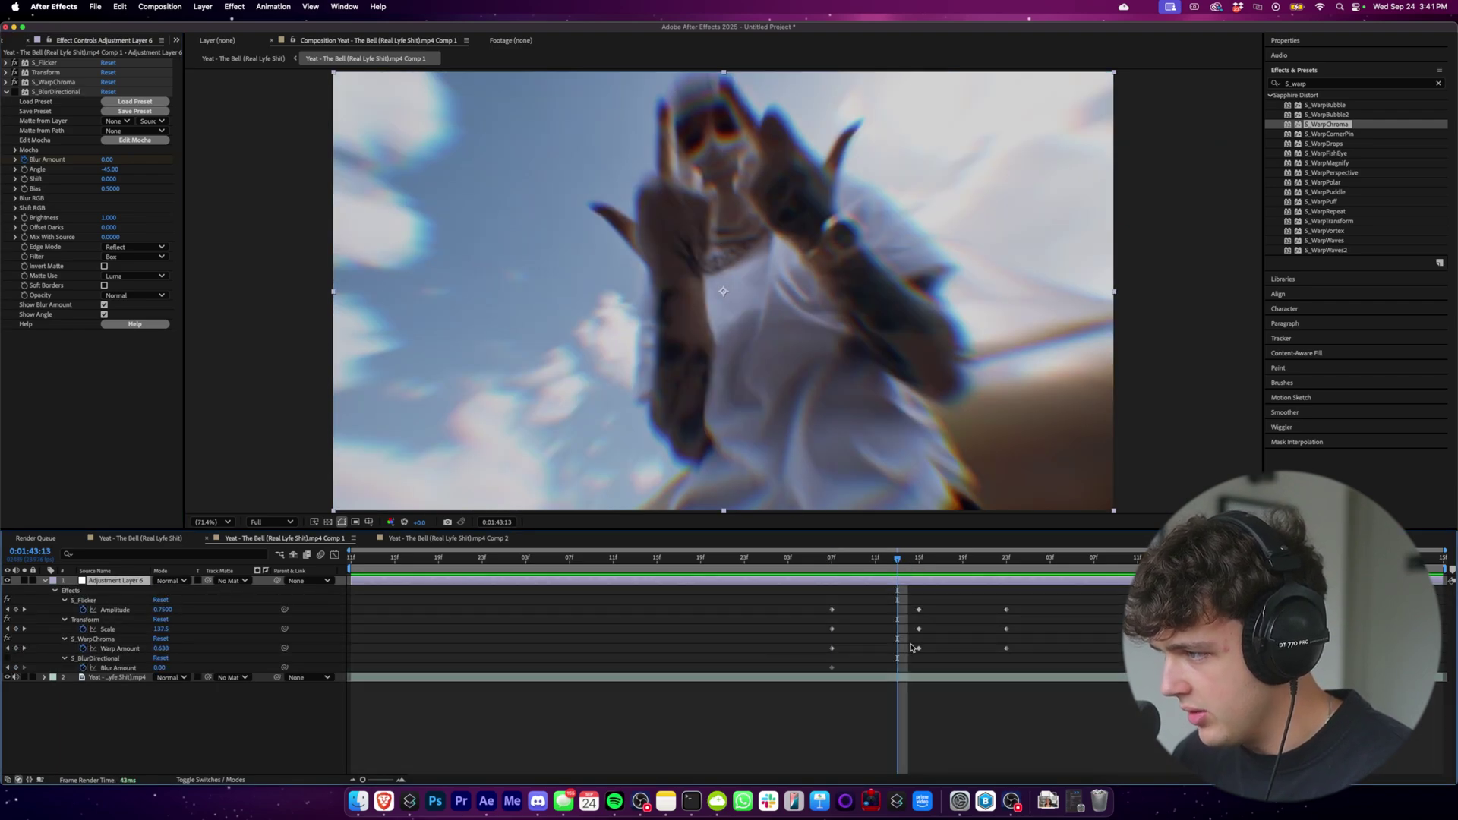
pyautogui.click(109, 160)
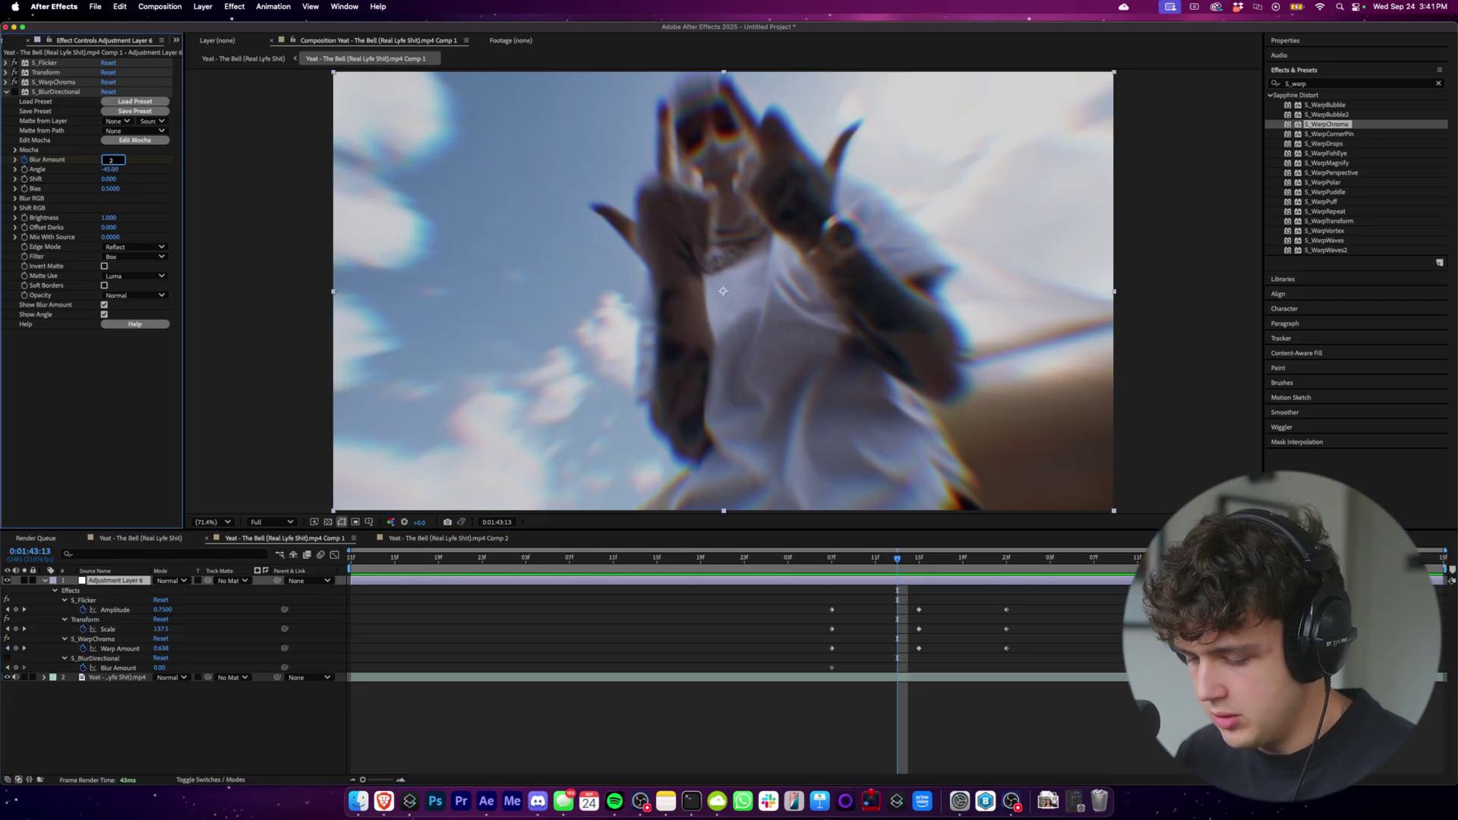
pyautogui.write('250')
pyautogui.press('Return')
# Duplicate the Blur Amount keyframe of 250 at 0:01:43:17 and bring the playhead to 0:01:43:23.
pyautogui.moveTo(936, 662); pyautogui.dragTo(893, 672)
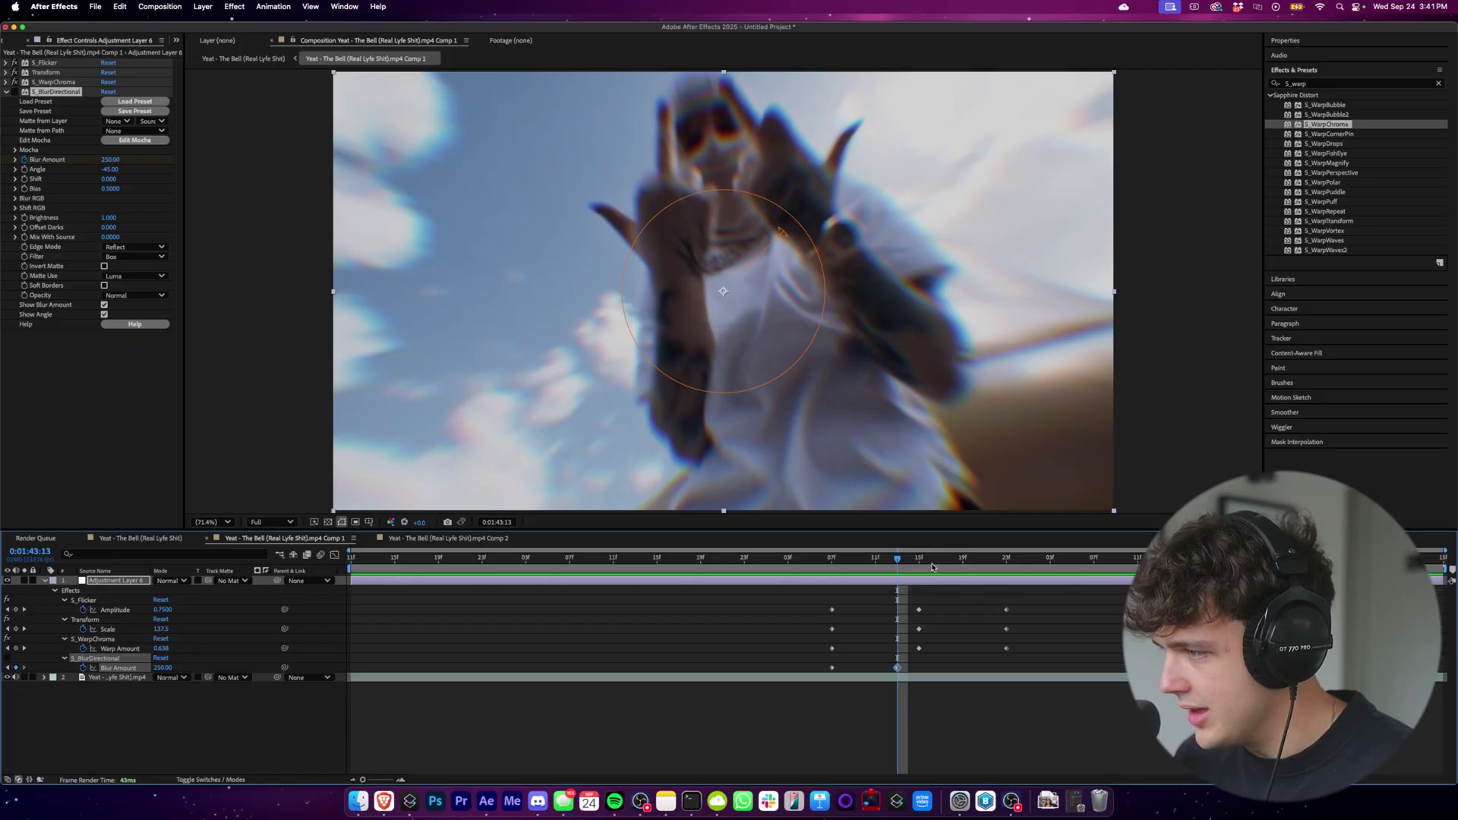
pyautogui.moveTo(932, 565)
pyautogui.mouseDown()
pyautogui.moveTo(887, 574)
pyautogui.moveTo(920, 576)
pyautogui.mouseUp()
pyautogui.press('super+v')
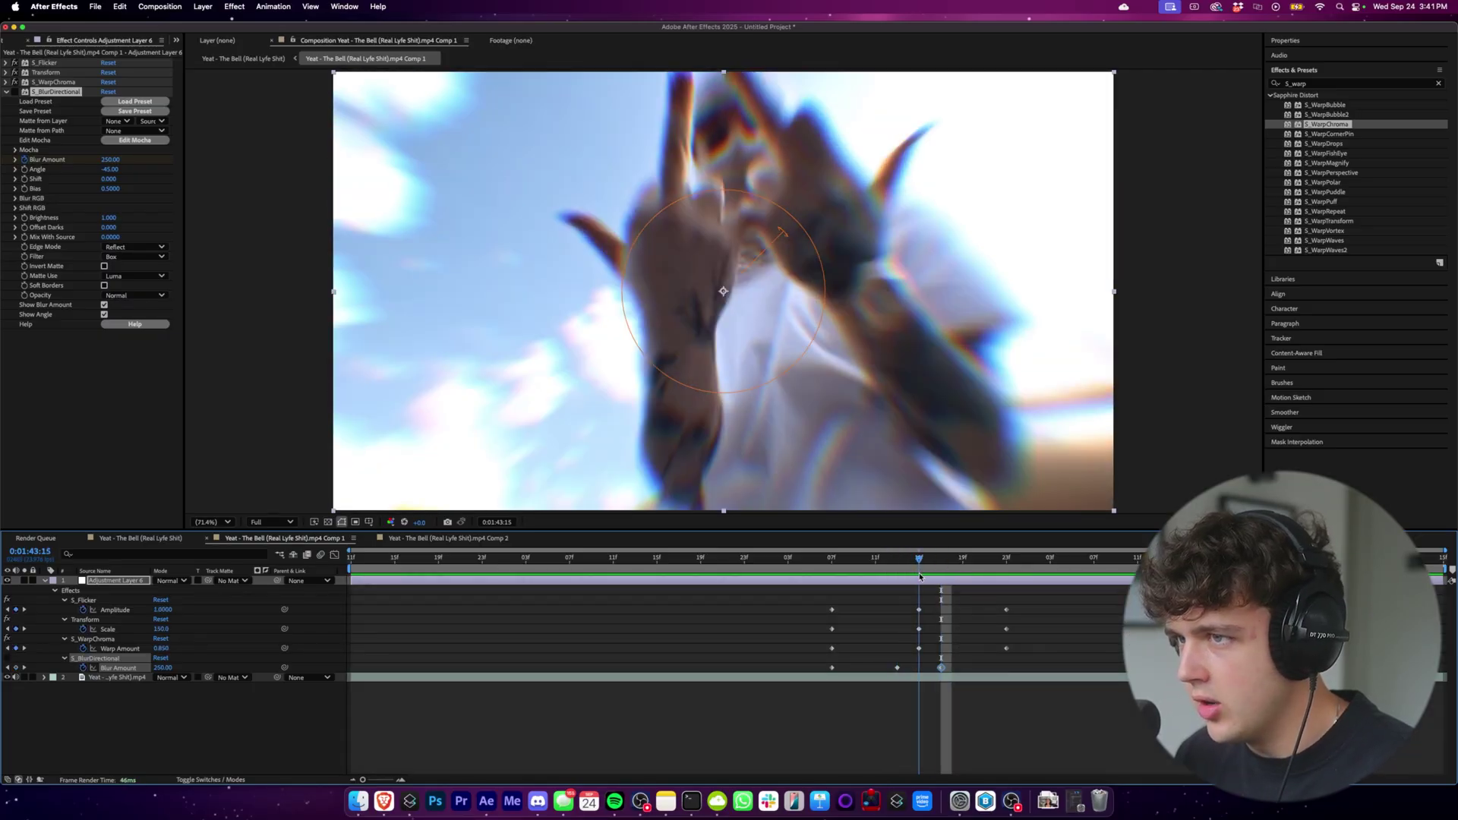
pyautogui.press('space')
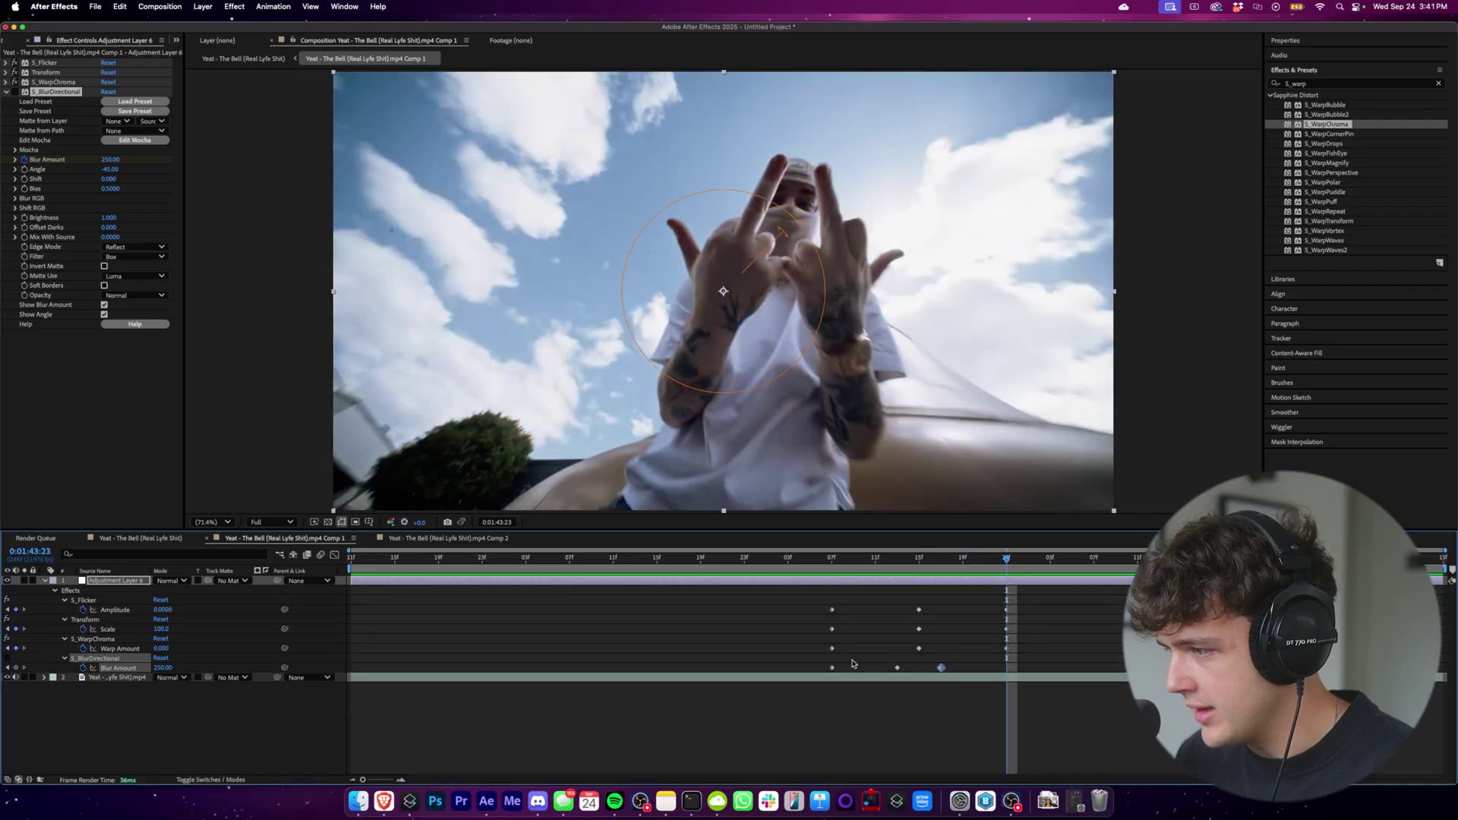
# Copy the starting Blur Amount keyframe of 0 to 0:01:43:23 and play back the end of the transition.
pyautogui.click(832, 667)
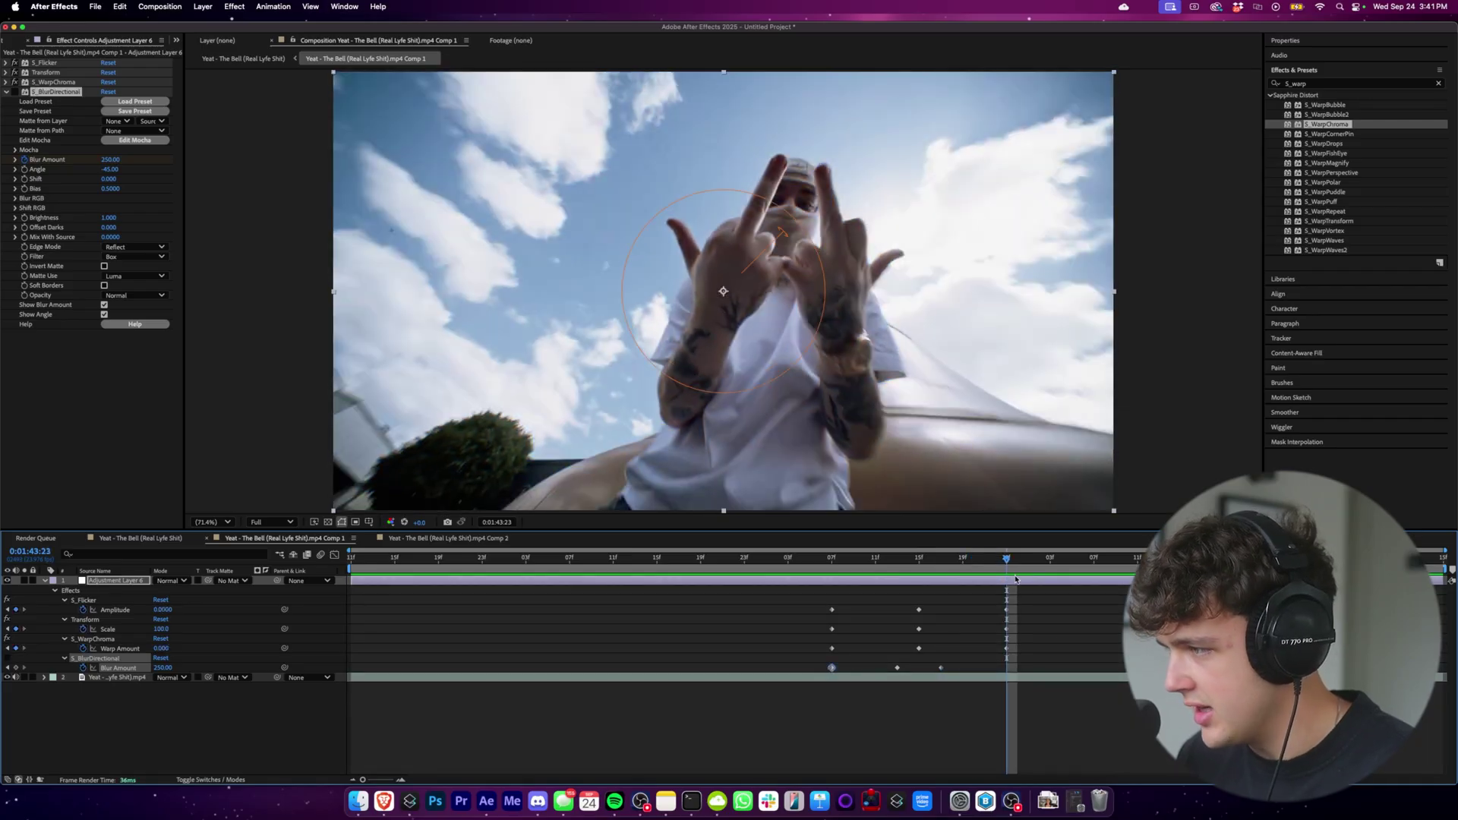
pyautogui.press('super+v')
pyautogui.moveTo(989, 567); pyautogui.dragTo(773, 594)
pyautogui.press('space')
pyautogui.press('space')
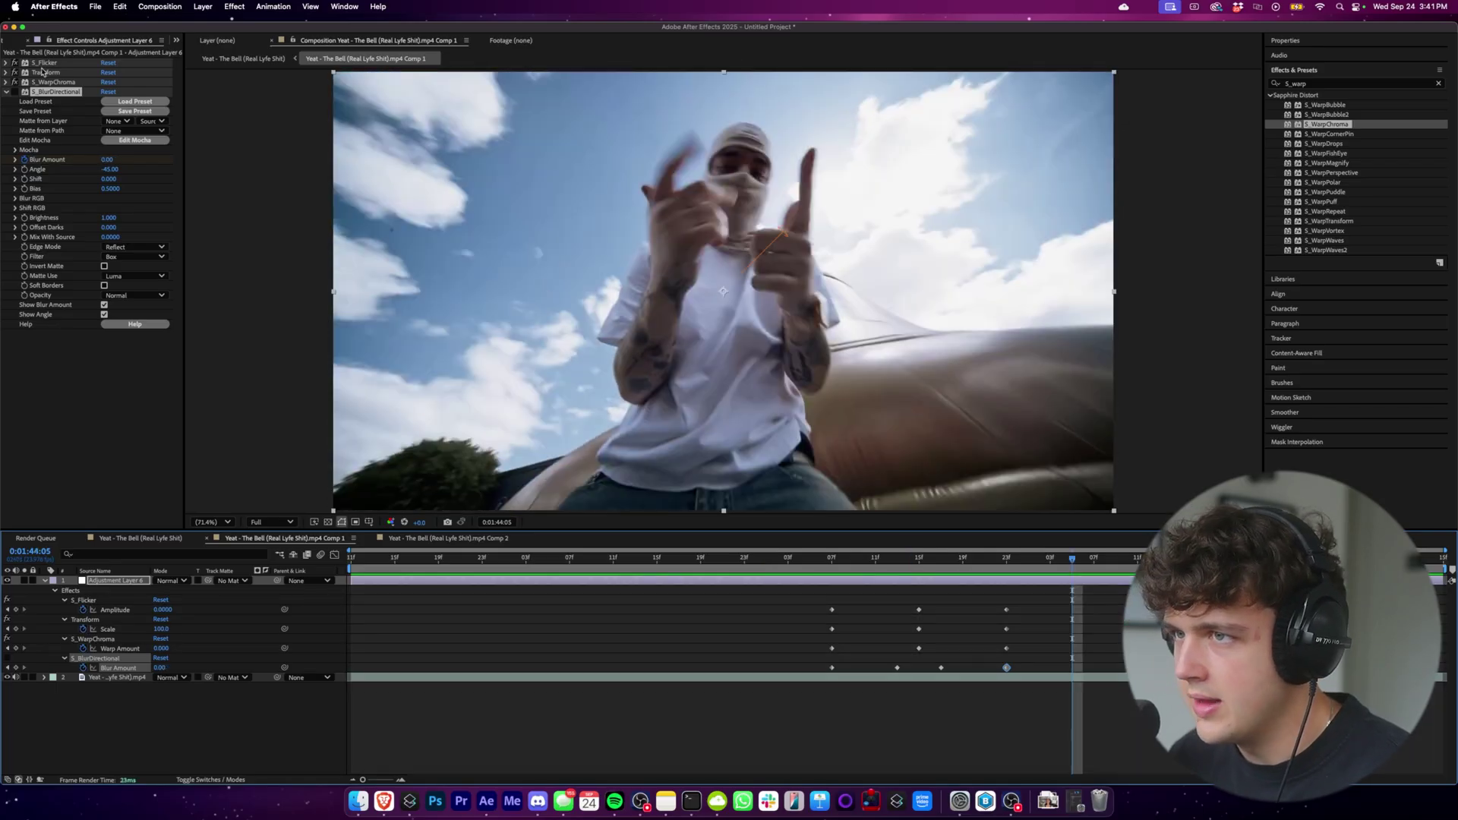
# Enable S_BlurDirectional, move the two Blur Amount keyframes of 250 to 0:01:43:14 and 0:01:43:16, and preview the transition.
pyautogui.click(14, 92)
pyautogui.click(833, 562)
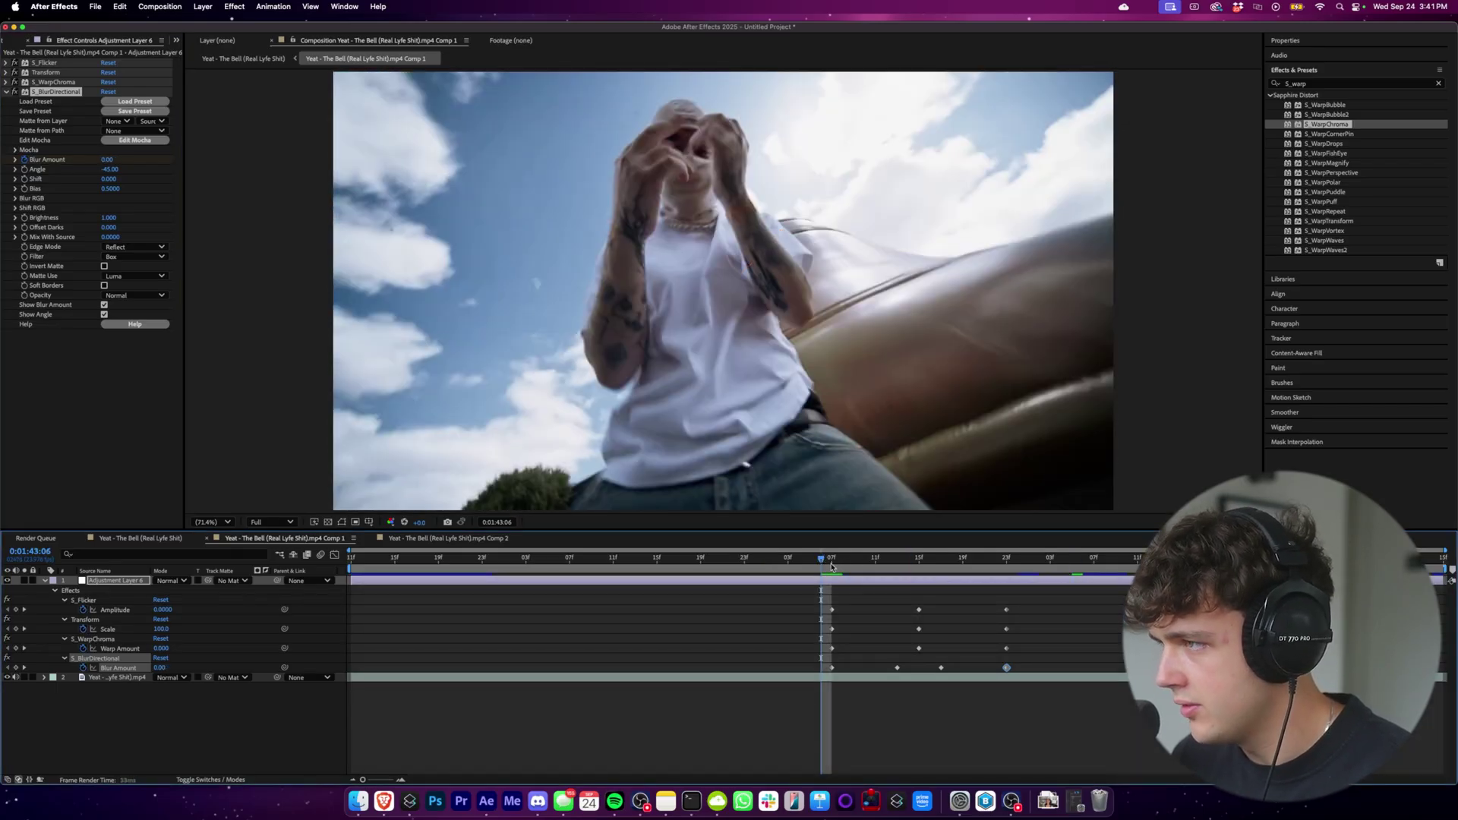
pyautogui.moveTo(897, 668); pyautogui.dragTo(931, 669)
pyautogui.press('space')
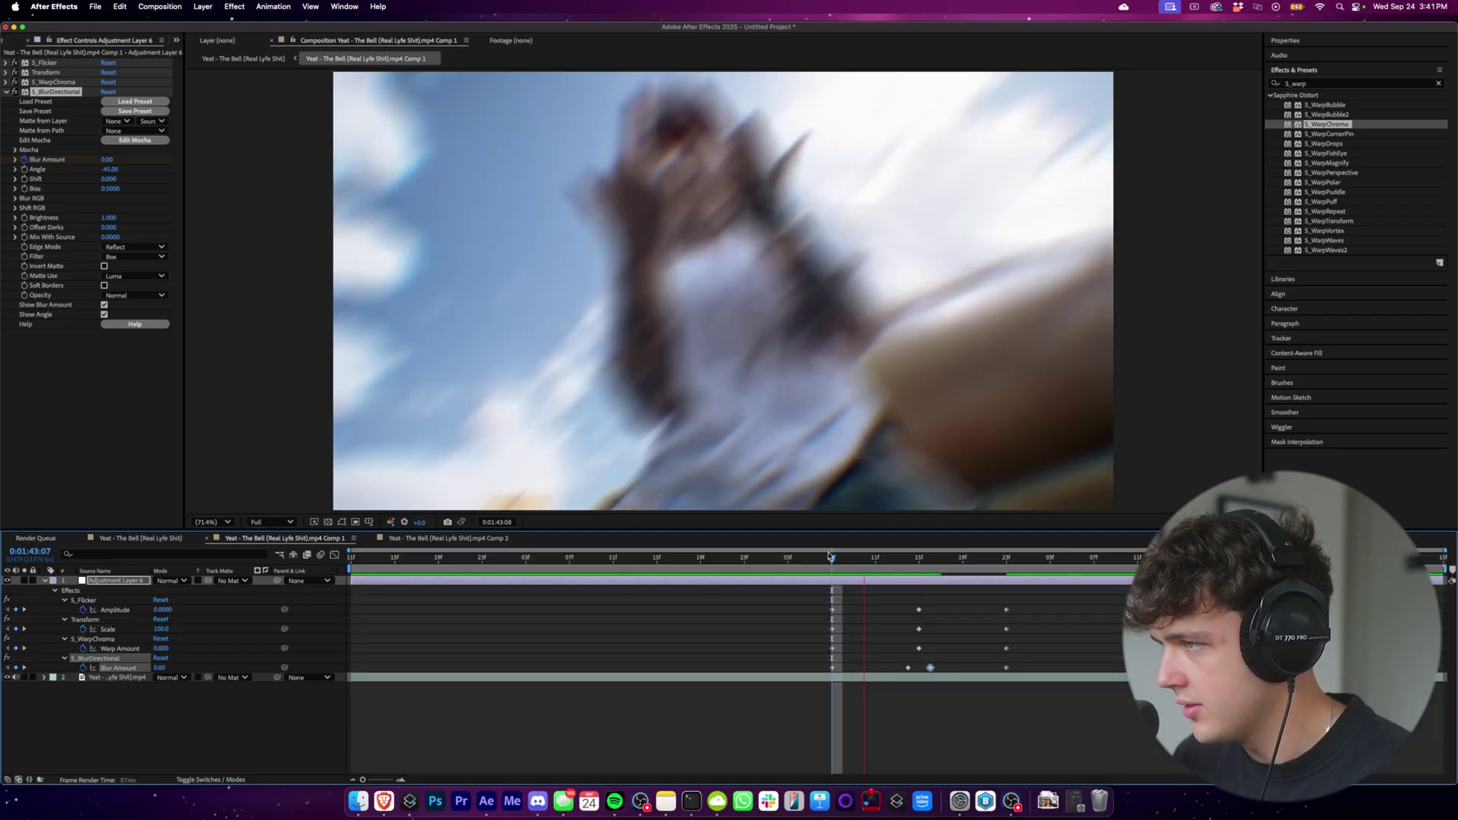
pyautogui.press('space')
# Move the first and last Blur Amount keyframes of 0 inward to 0:01:43:12 and 0:01:43:18, and preview from 0:01:43:06.
pyautogui.click(863, 564)
pyautogui.moveTo(864, 564); pyautogui.dragTo(898, 565)
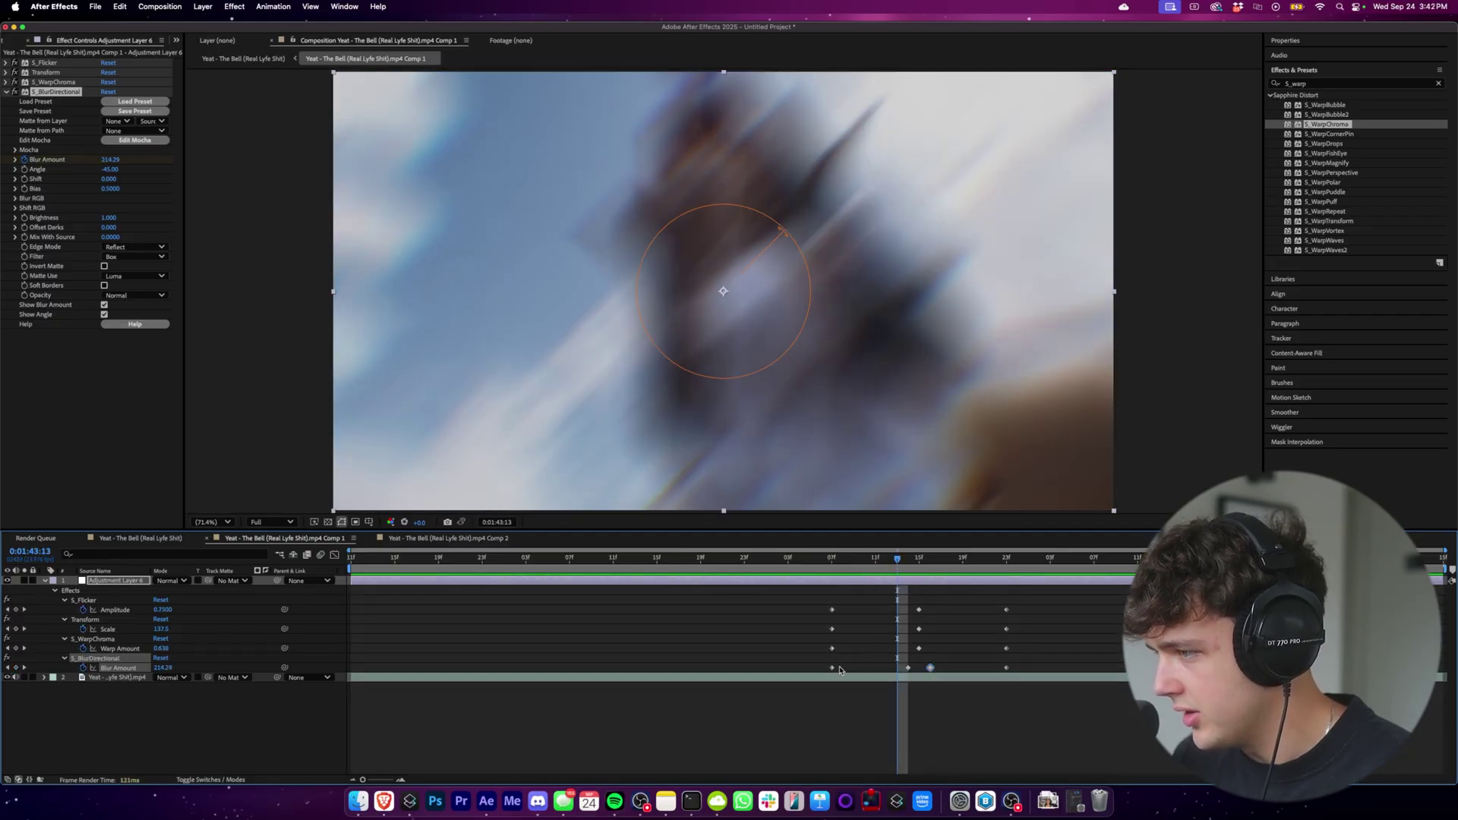
pyautogui.moveTo(858, 671); pyautogui.dragTo(862, 672)
pyautogui.moveTo(1005, 670); pyautogui.dragTo(982, 672)
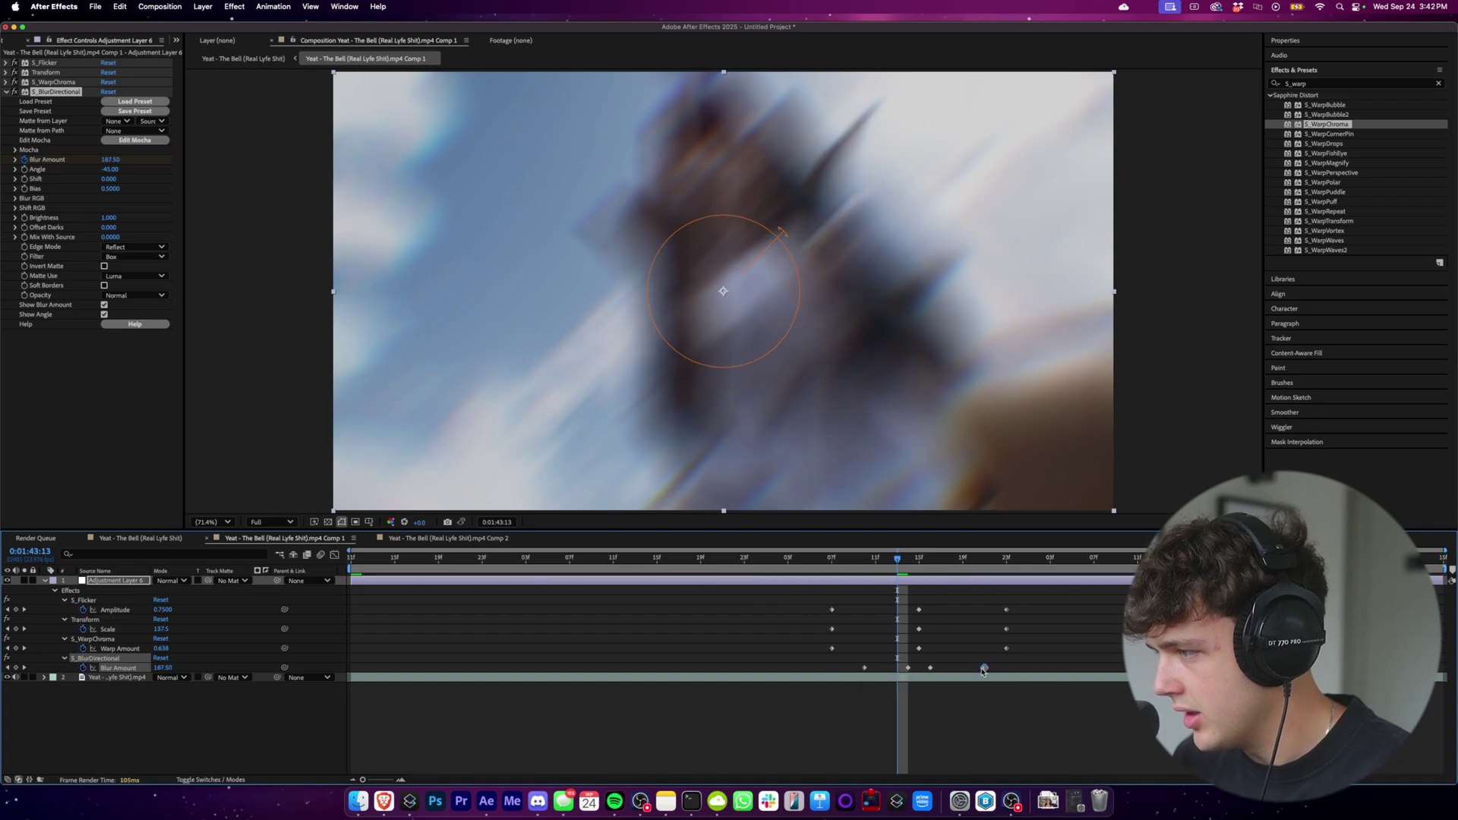
pyautogui.moveTo(972, 668); pyautogui.dragTo(952, 669)
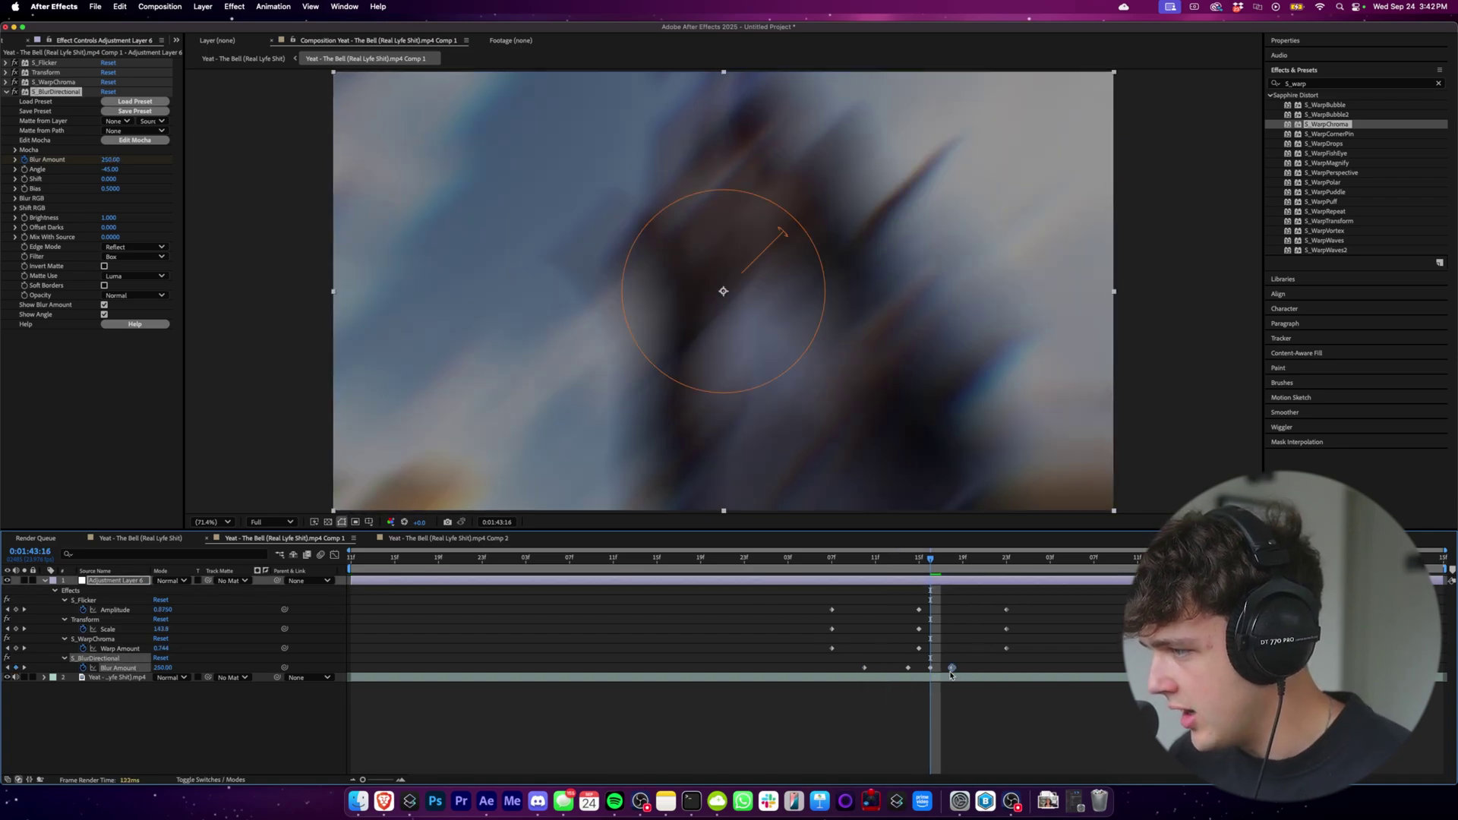
pyautogui.moveTo(863, 669); pyautogui.dragTo(884, 670)
pyautogui.click(822, 567)
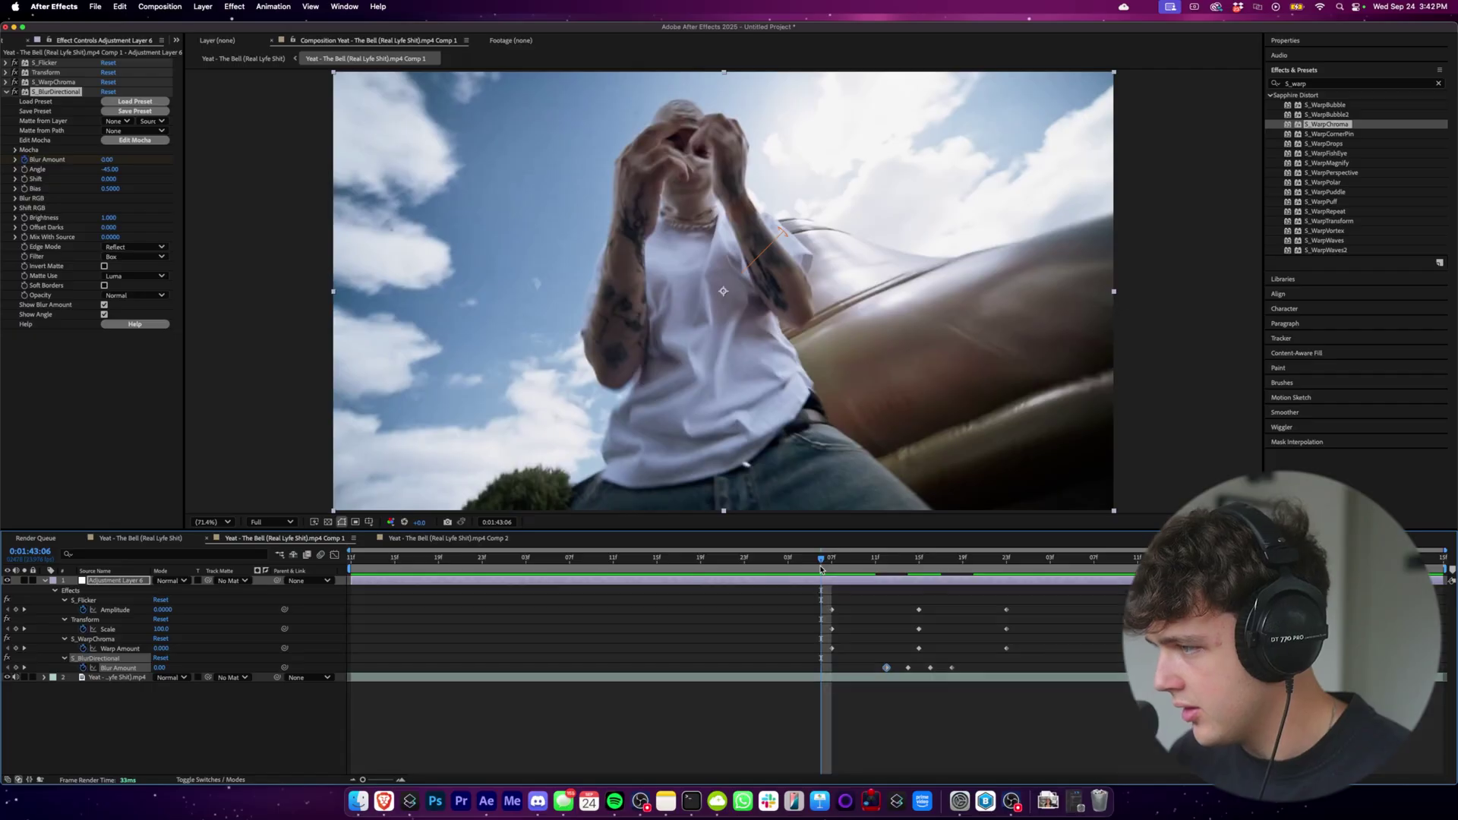
pyautogui.press('space')
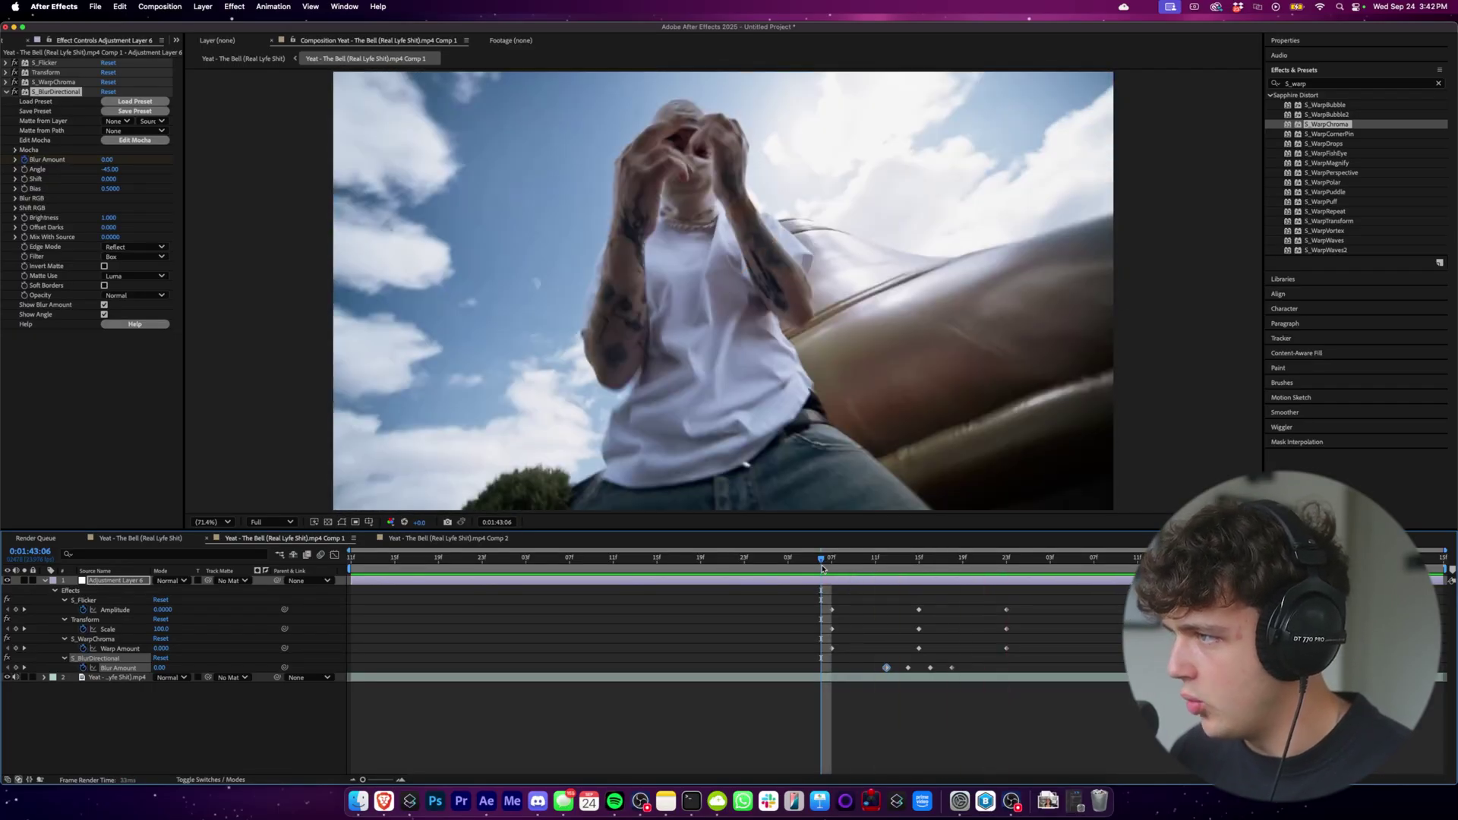
pyautogui.press('space')
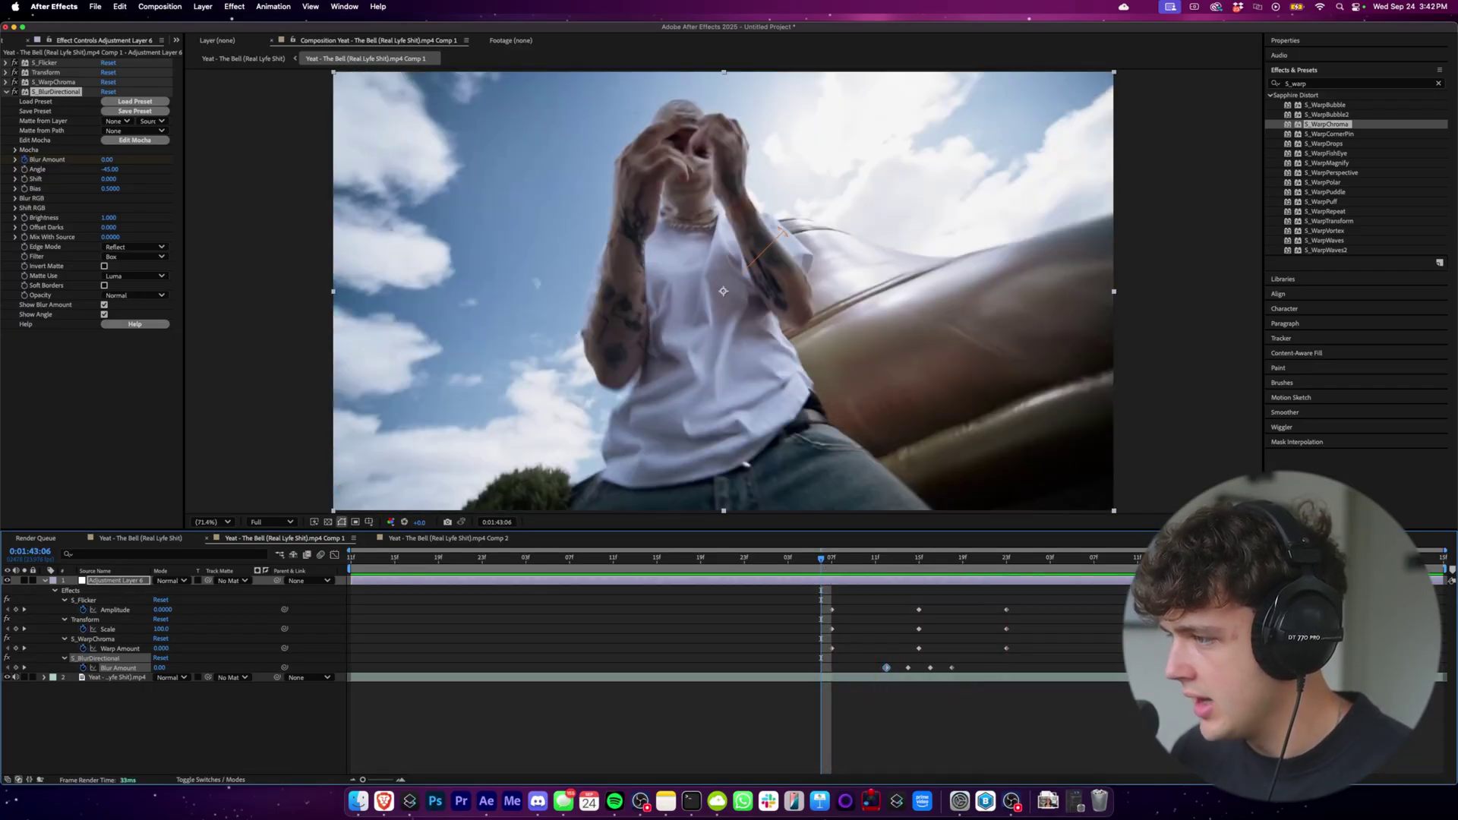
# Apply Easy Ease to all keyframes of the four effects on the adjustment layer.
pyautogui.moveTo(1046, 608); pyautogui.dragTo(828, 672)
pyautogui.rightClick(833, 651)
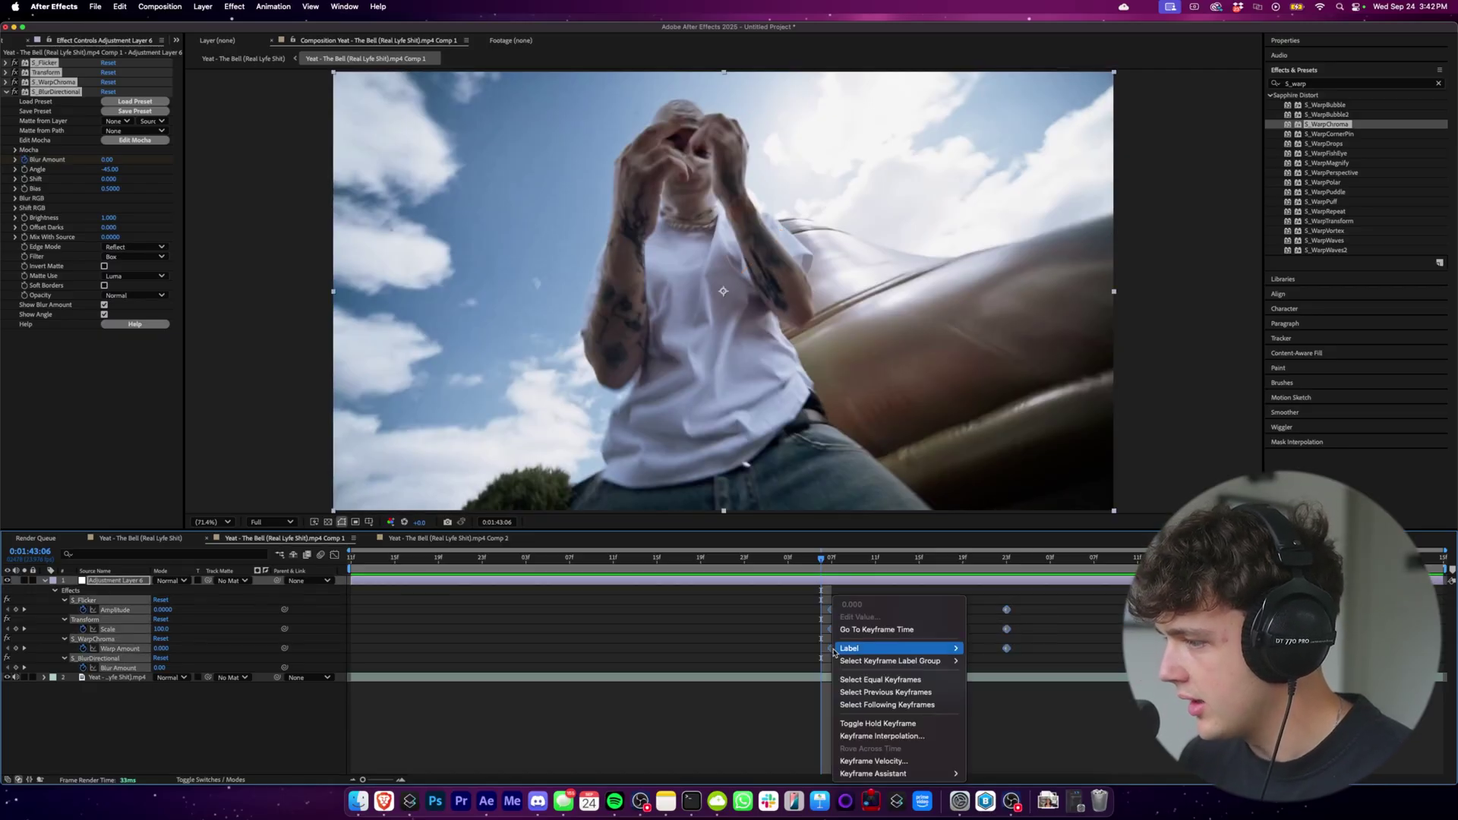
pyautogui.moveTo(899, 777)
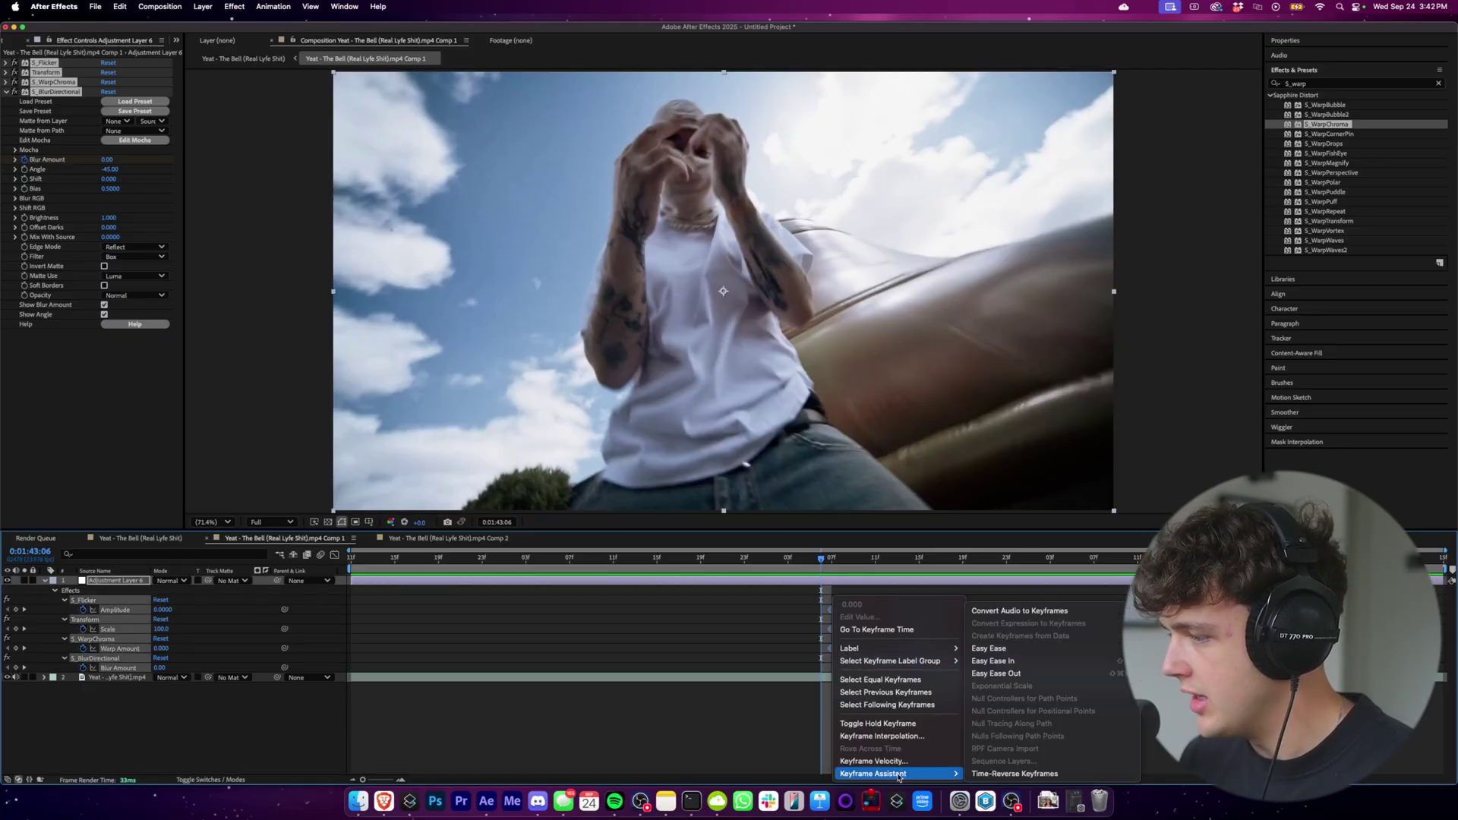
pyautogui.click(1053, 659)
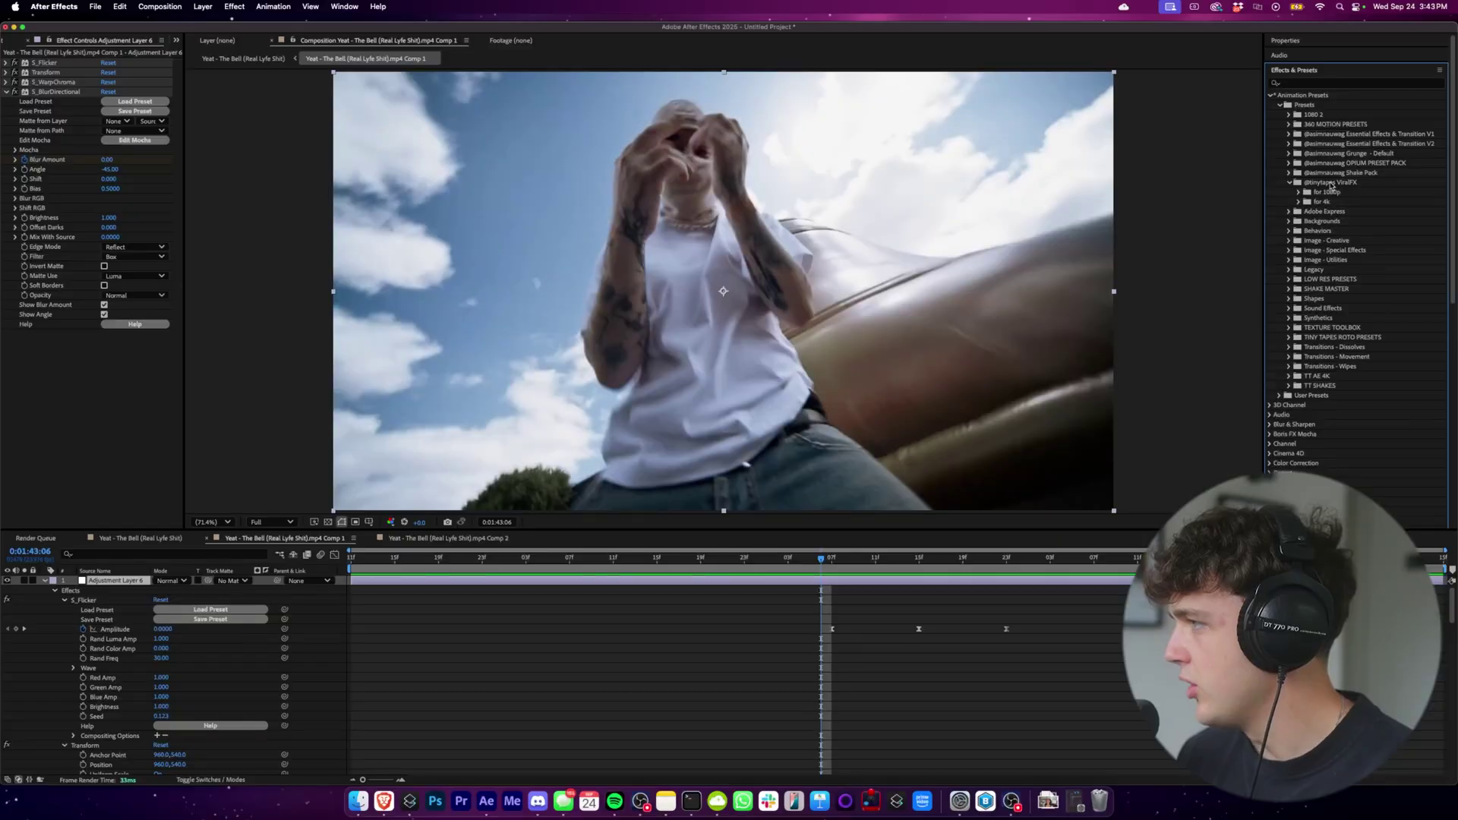
pyautogui.click(1299, 202)
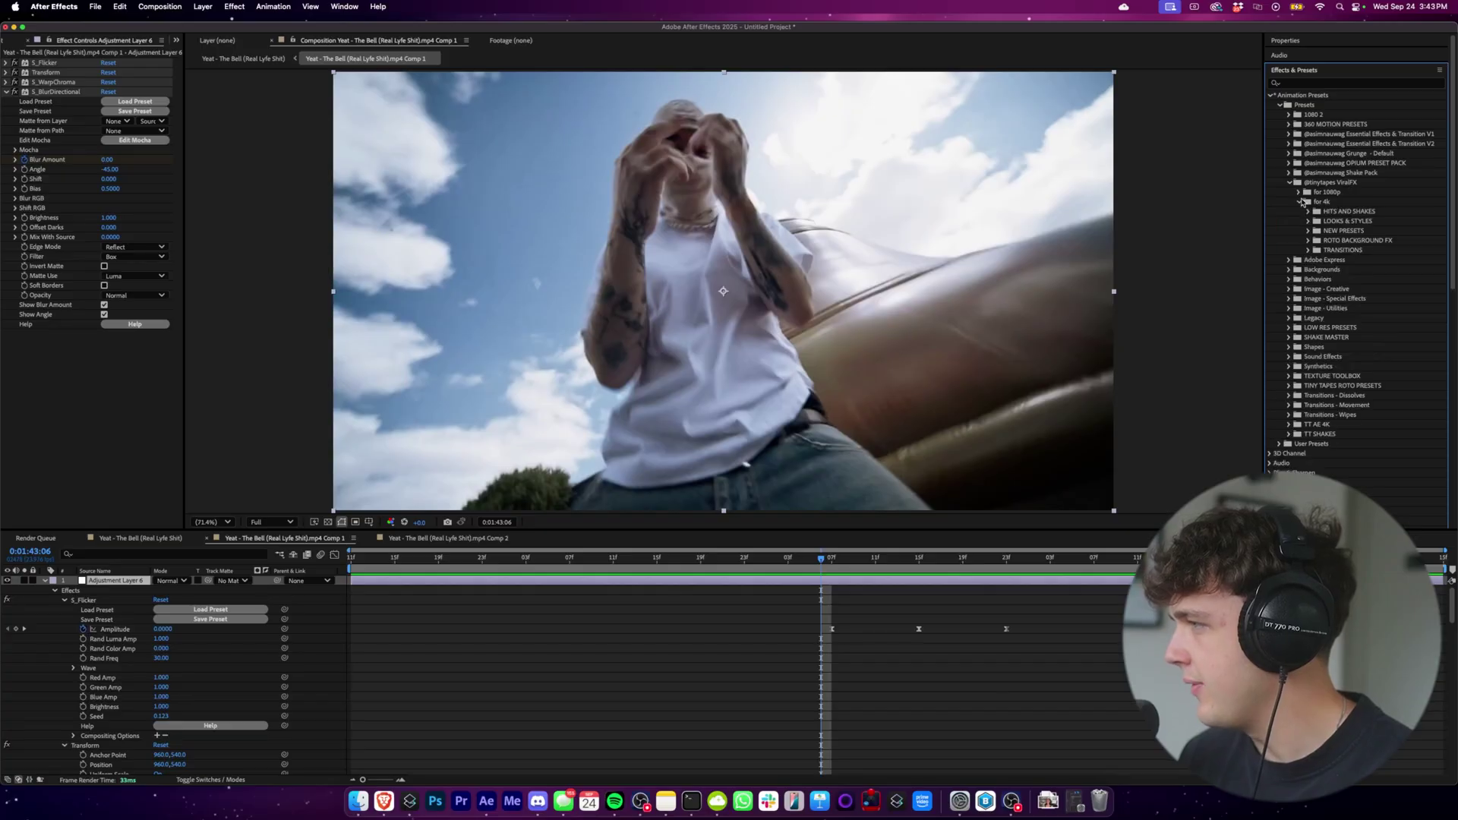
pyautogui.click(1299, 192)
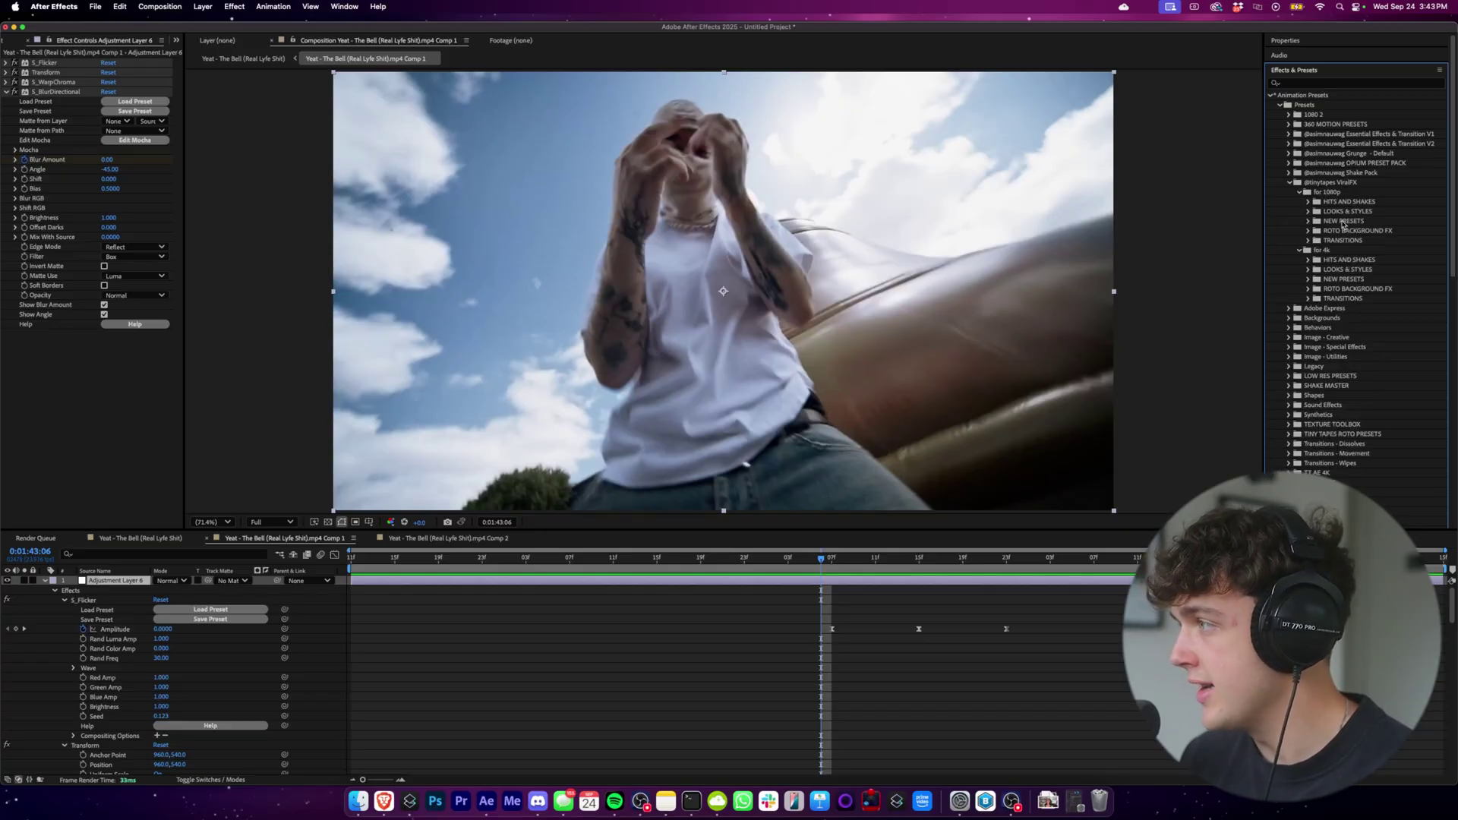
pyautogui.click(1309, 202)
pyautogui.scroll(-5, 1325, 299)
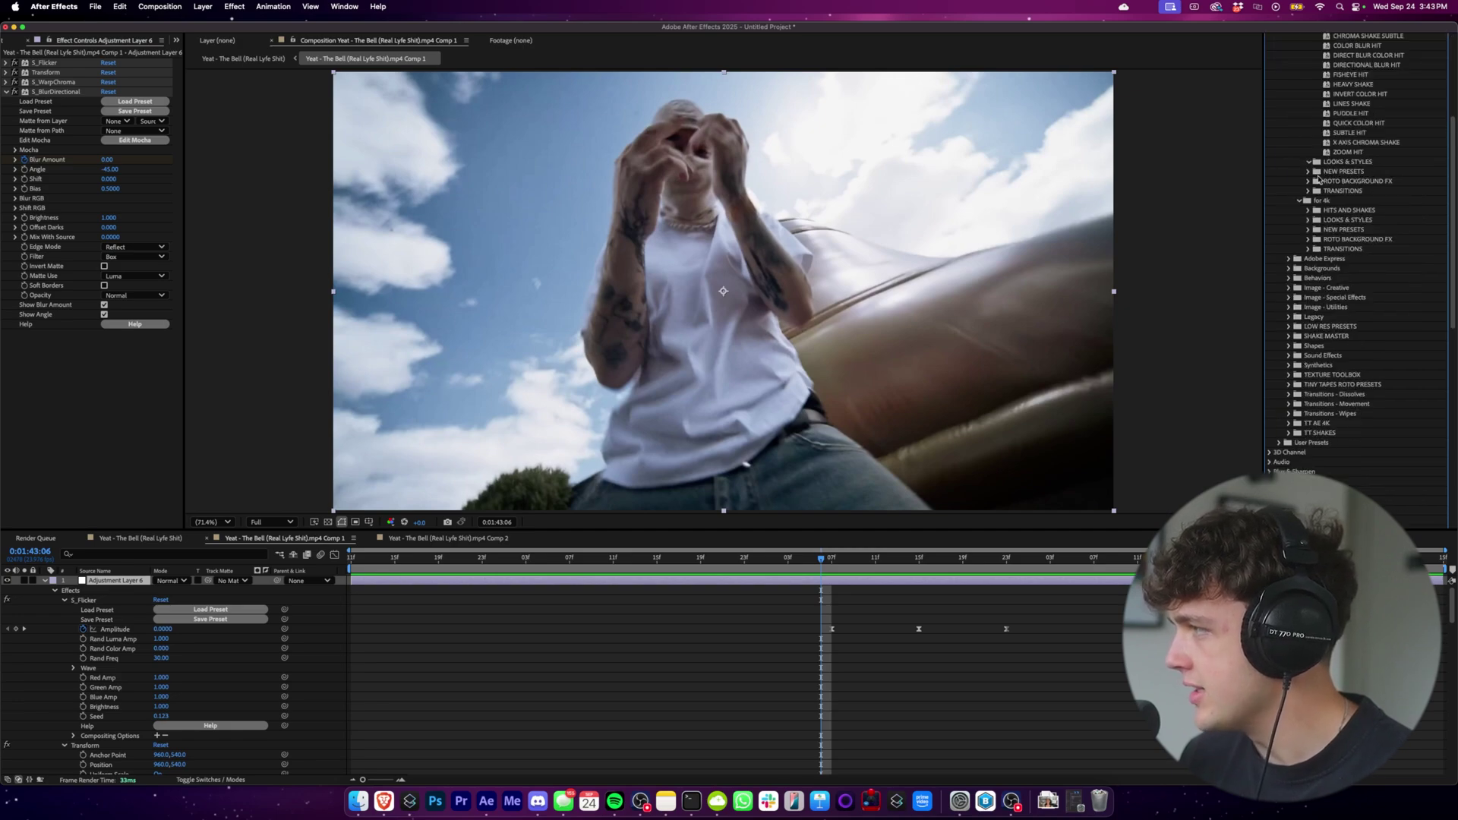
pyautogui.click(1308, 298)
pyautogui.scroll(-5, 1325, 292)
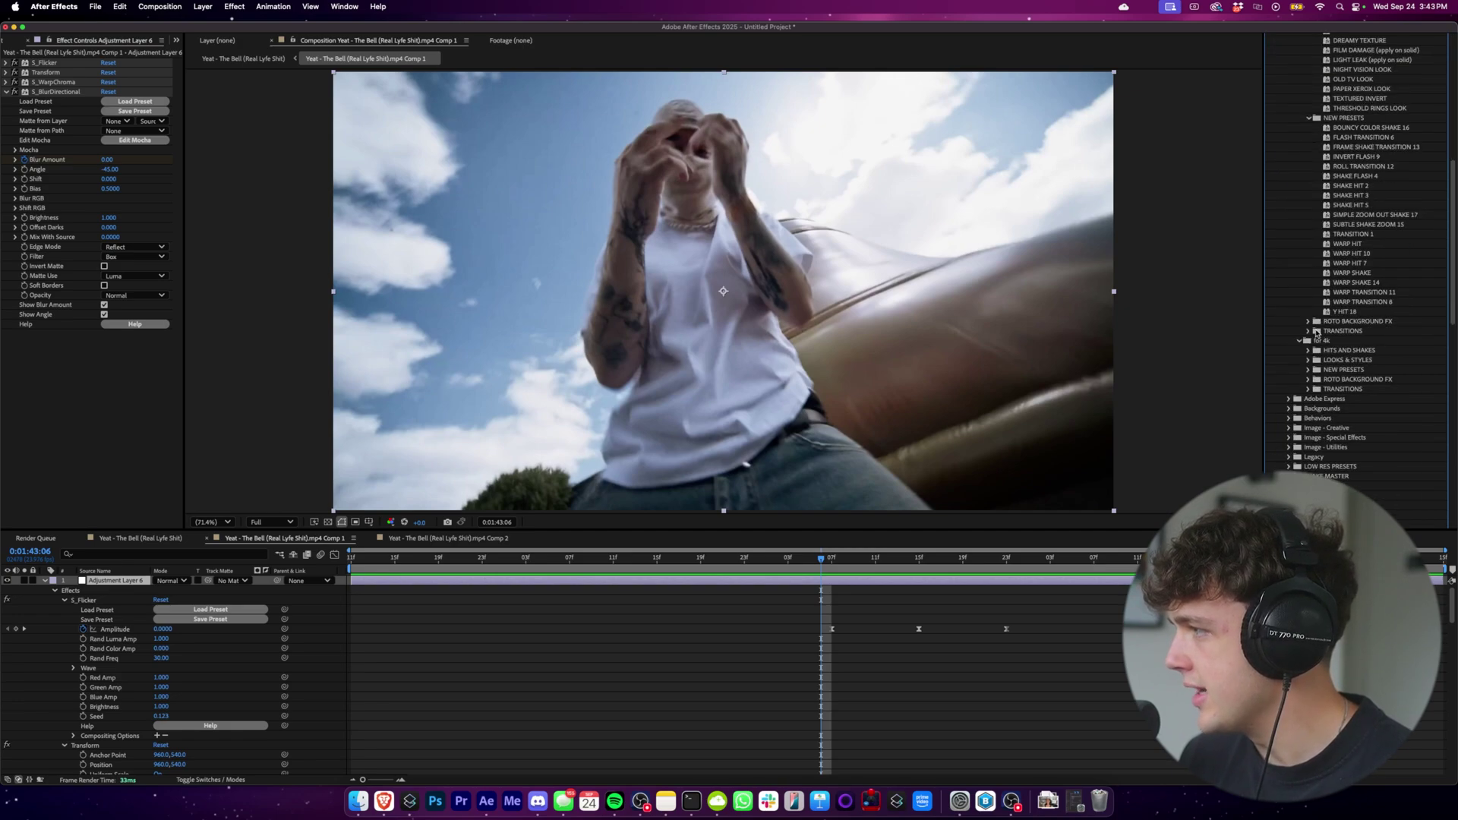
pyautogui.click(1309, 322)
pyautogui.scroll(-4, 1318, 338)
pyautogui.click(1308, 324)
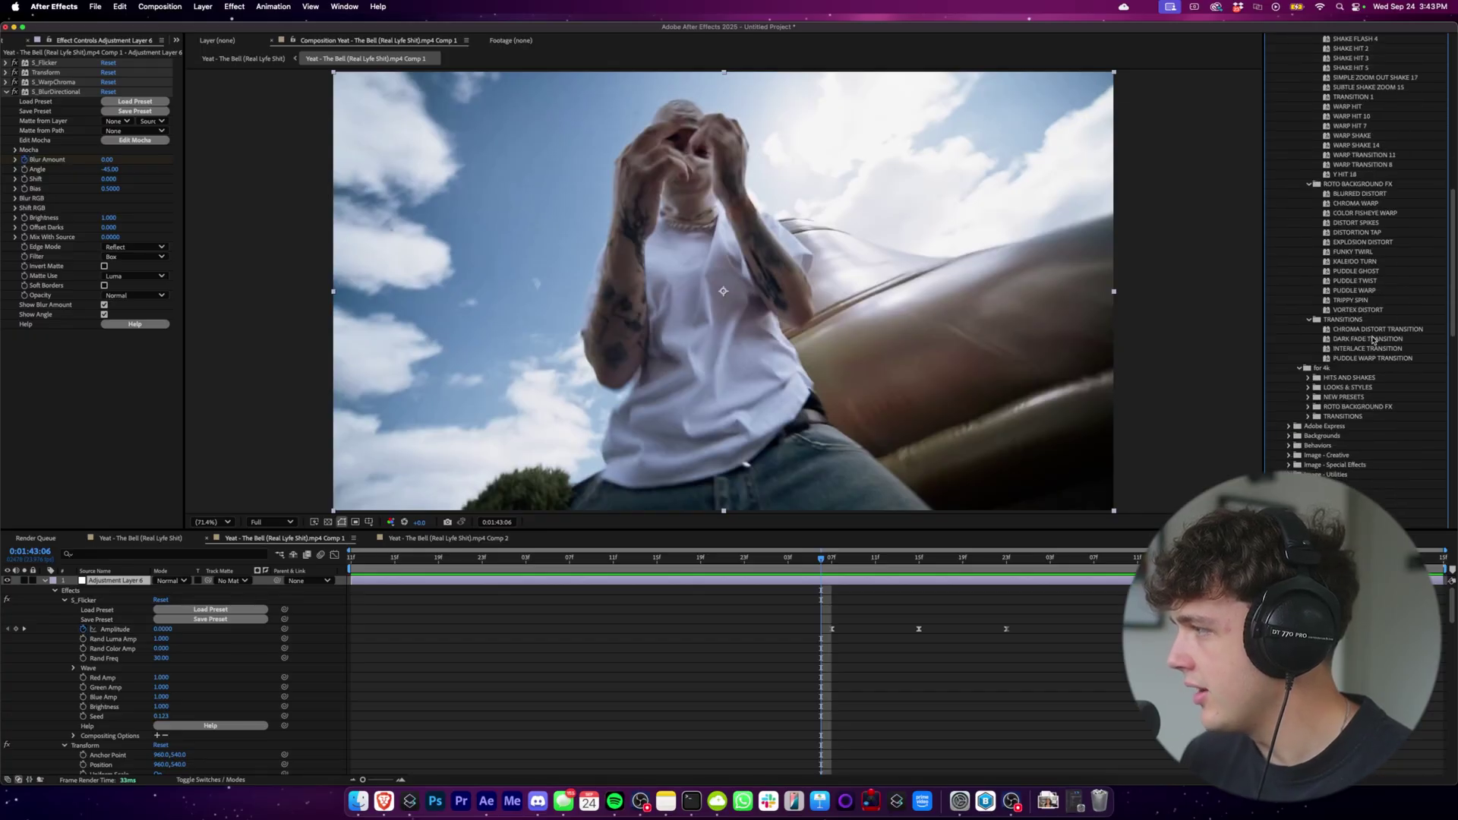
pyautogui.scroll(-1, 1368, 338)
pyautogui.scroll(10, 1381, 343)
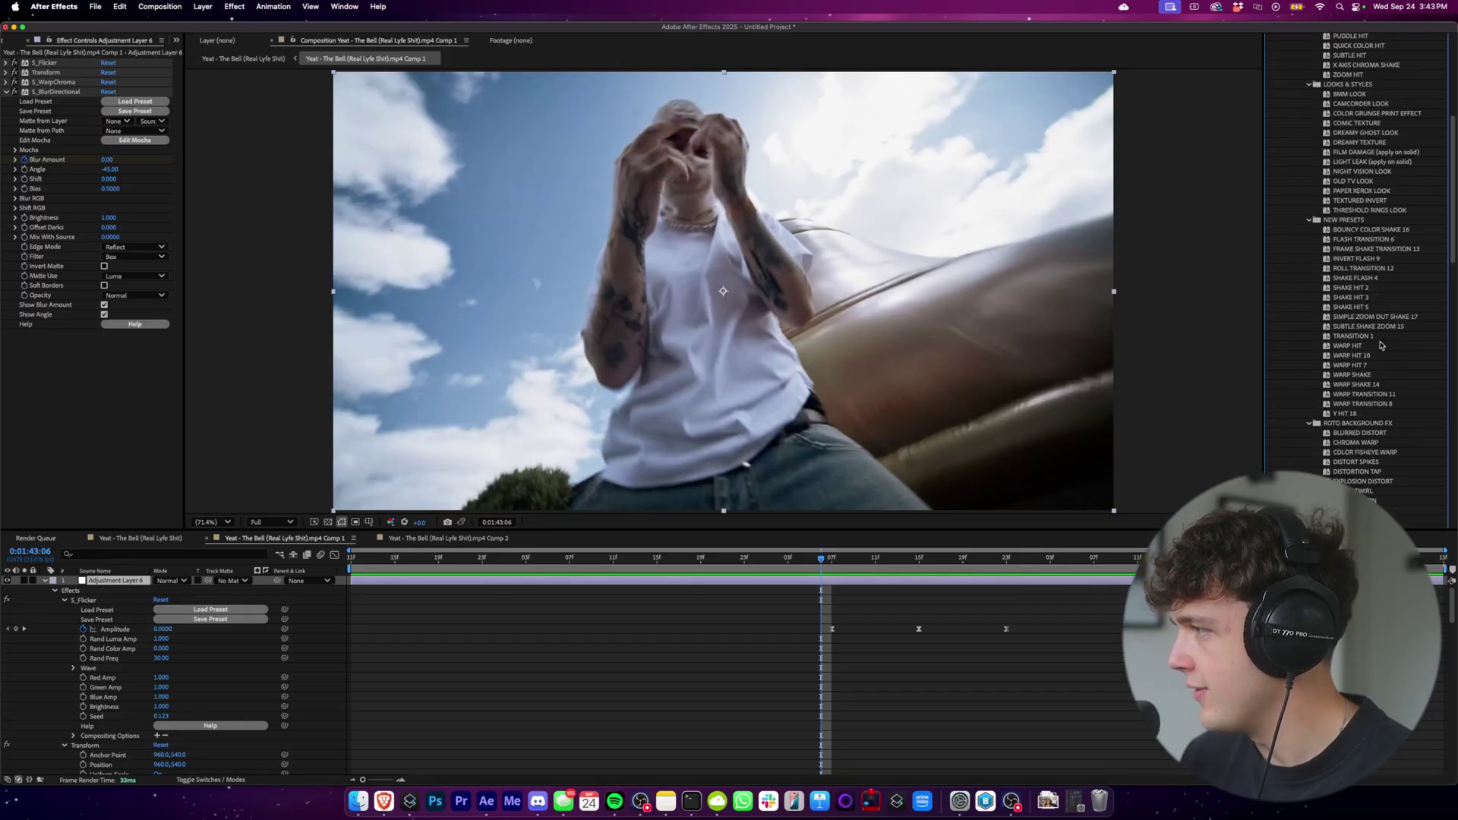
# Collapse the existing adjustment layer's properties and add a new adjustment layer above it.
pyautogui.click(45, 580)
pyautogui.rightClick(133, 629)
pyautogui.moveTo(147, 638)
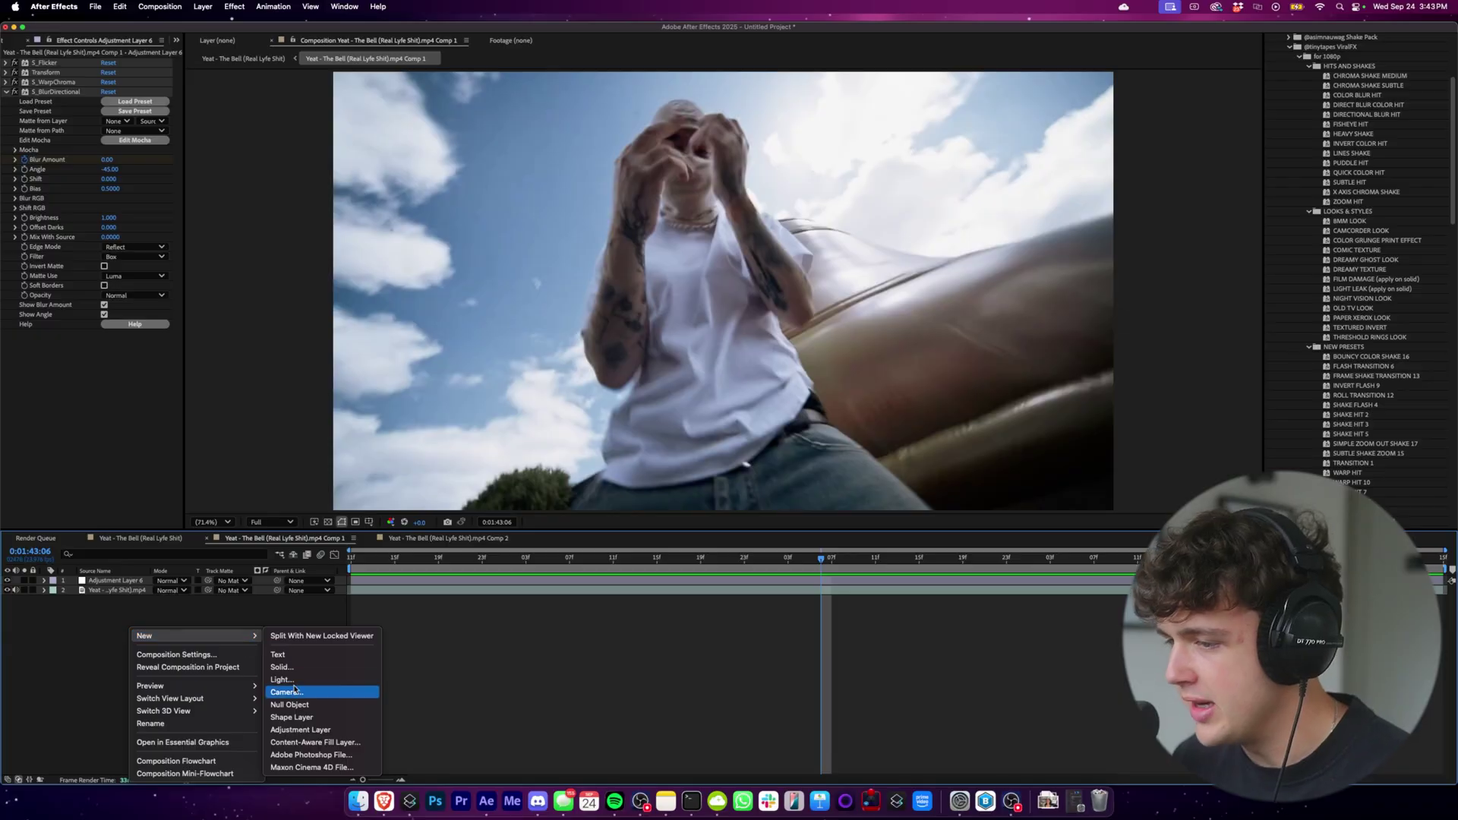
pyautogui.click(302, 730)
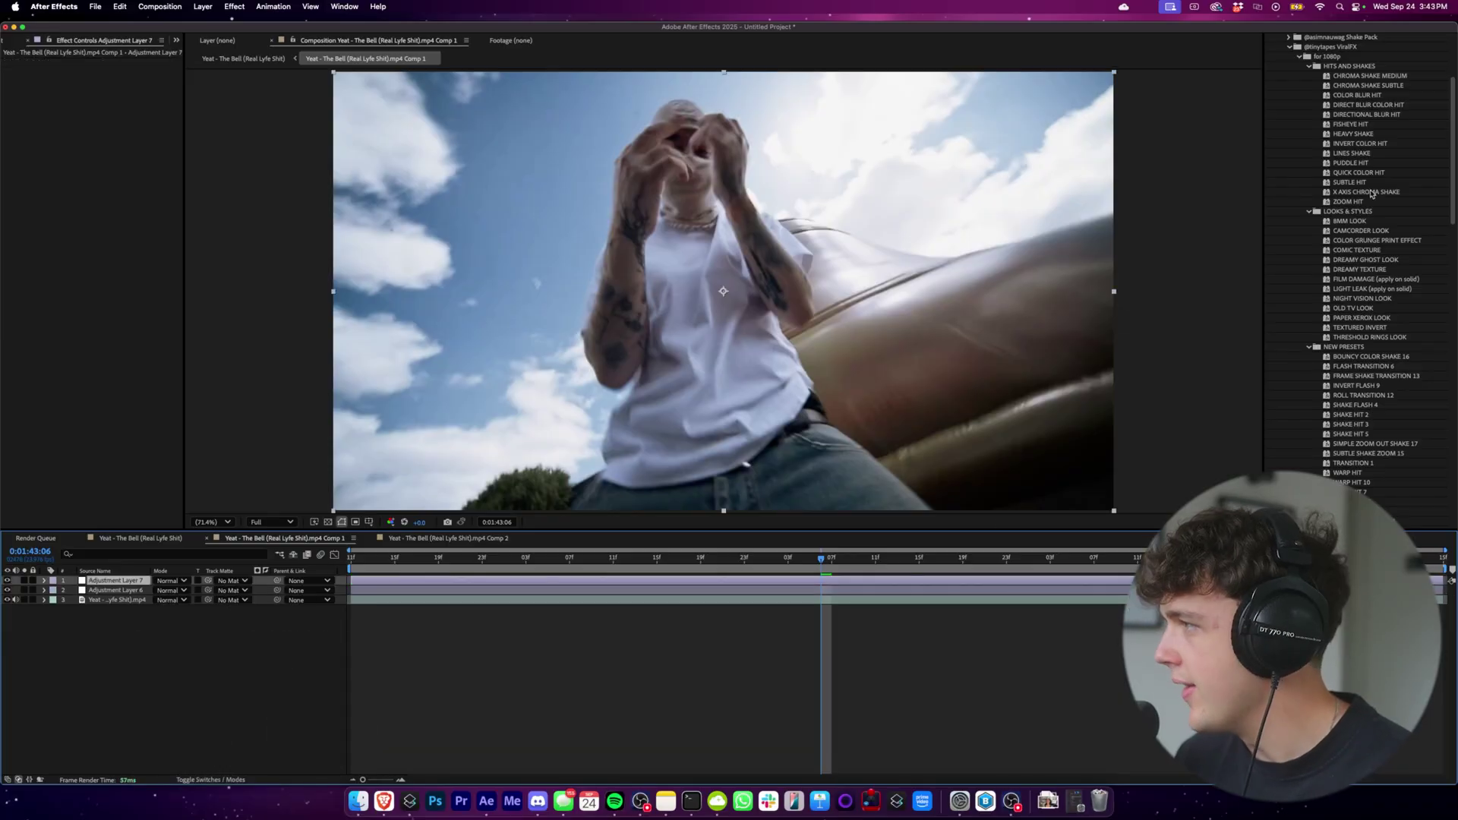
# Try the FLASH TRANSITION 6 preset on the new adjustment layer, reveal its keyframes and scrub through the effect.
pyautogui.click(1371, 94)
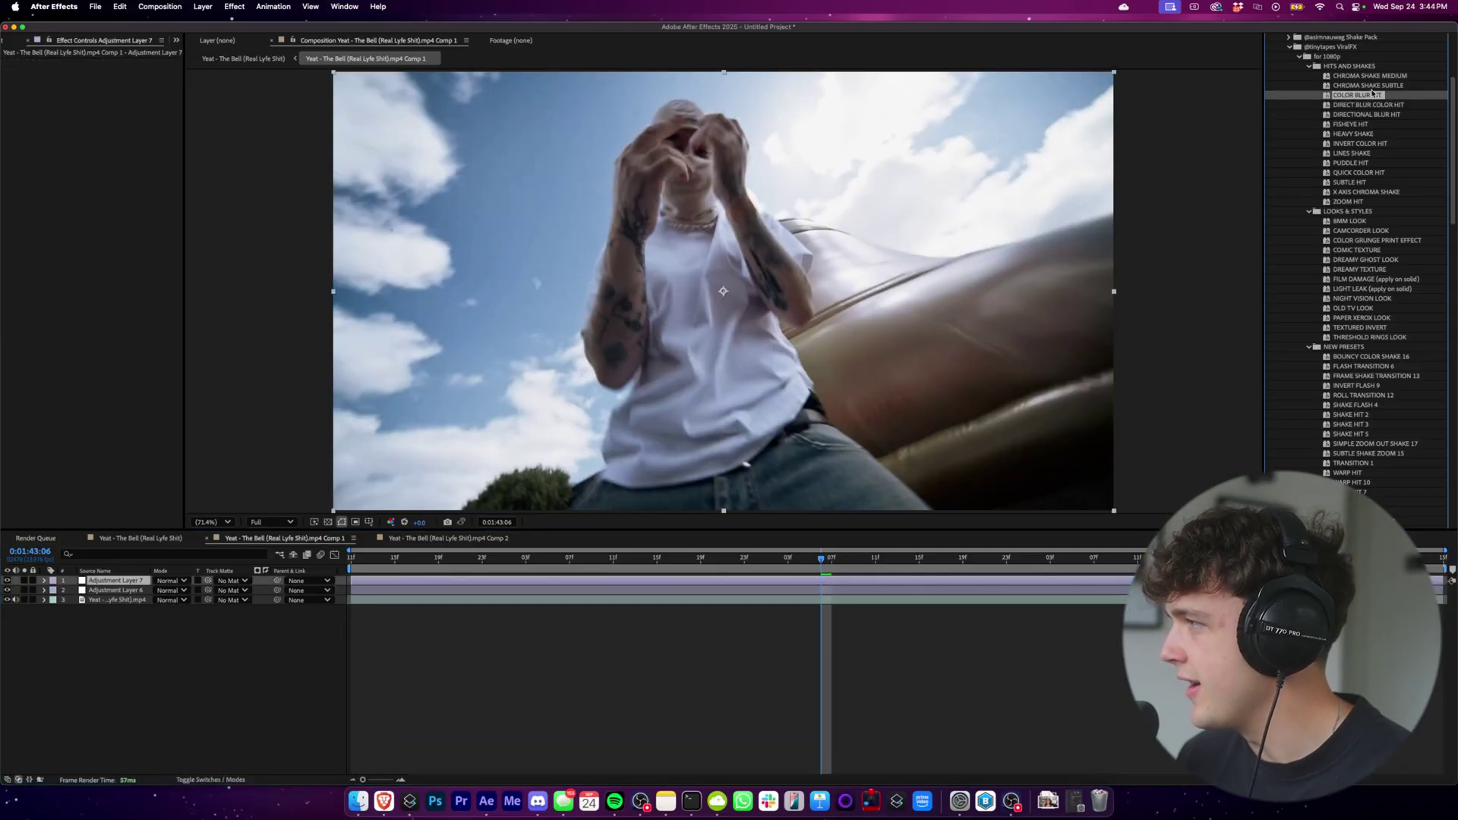
pyautogui.click(1371, 183)
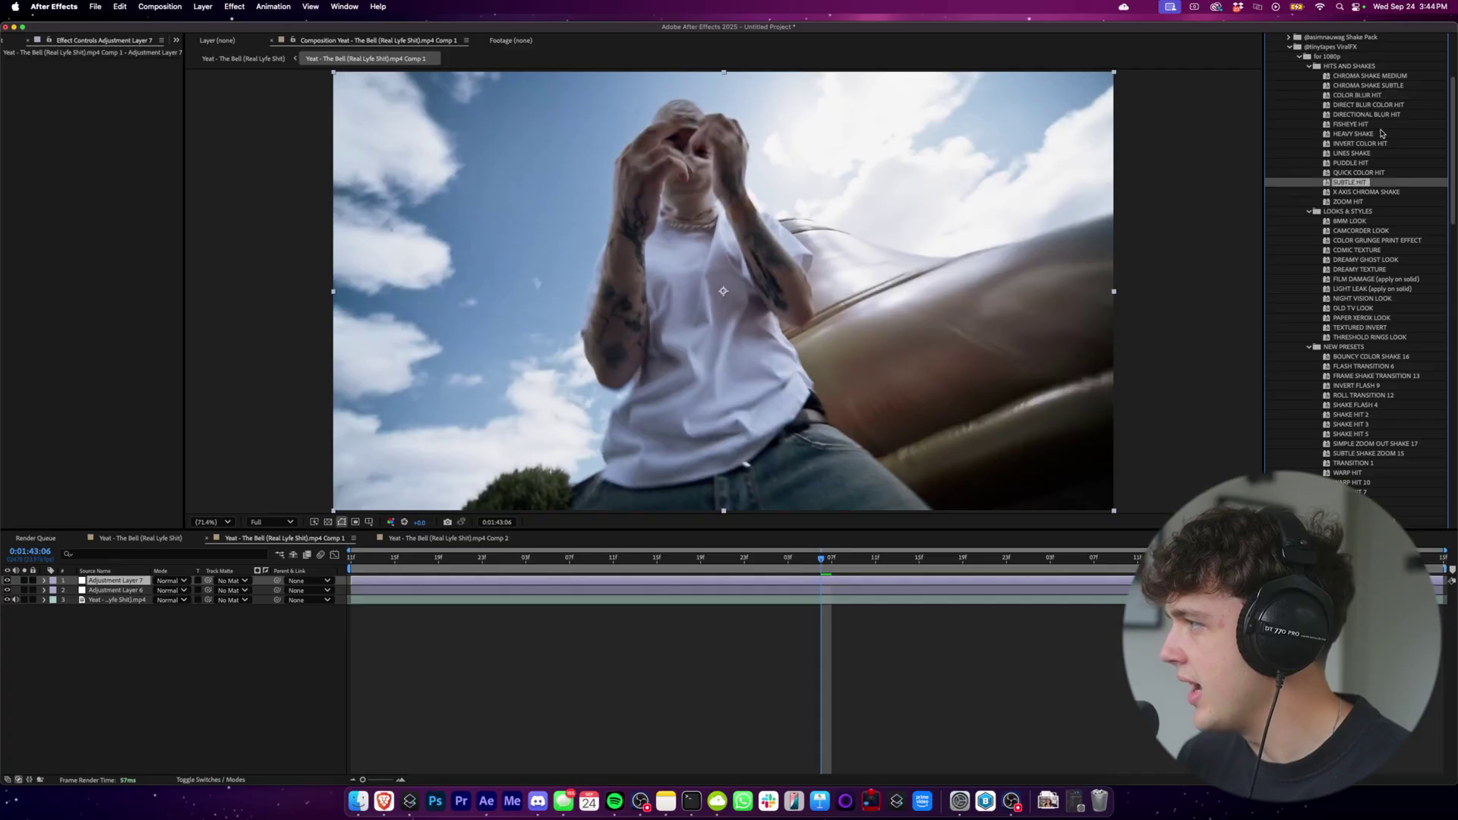
pyautogui.scroll(-1, 1380, 126)
pyautogui.moveTo(1363, 352); pyautogui.dragTo(946, 579)
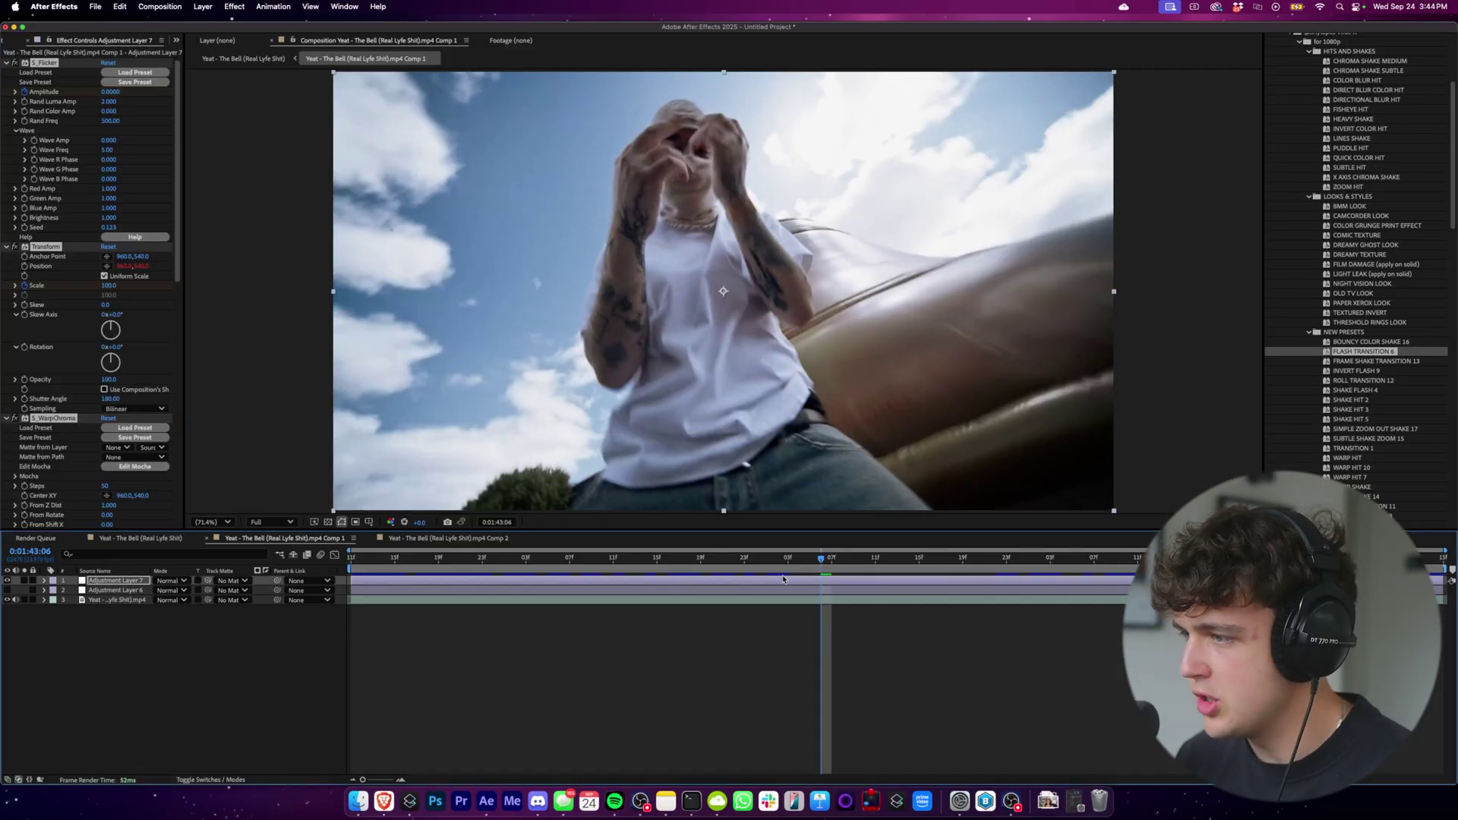
pyautogui.press('u')
pyautogui.moveTo(784, 571); pyautogui.dragTo(821, 572)
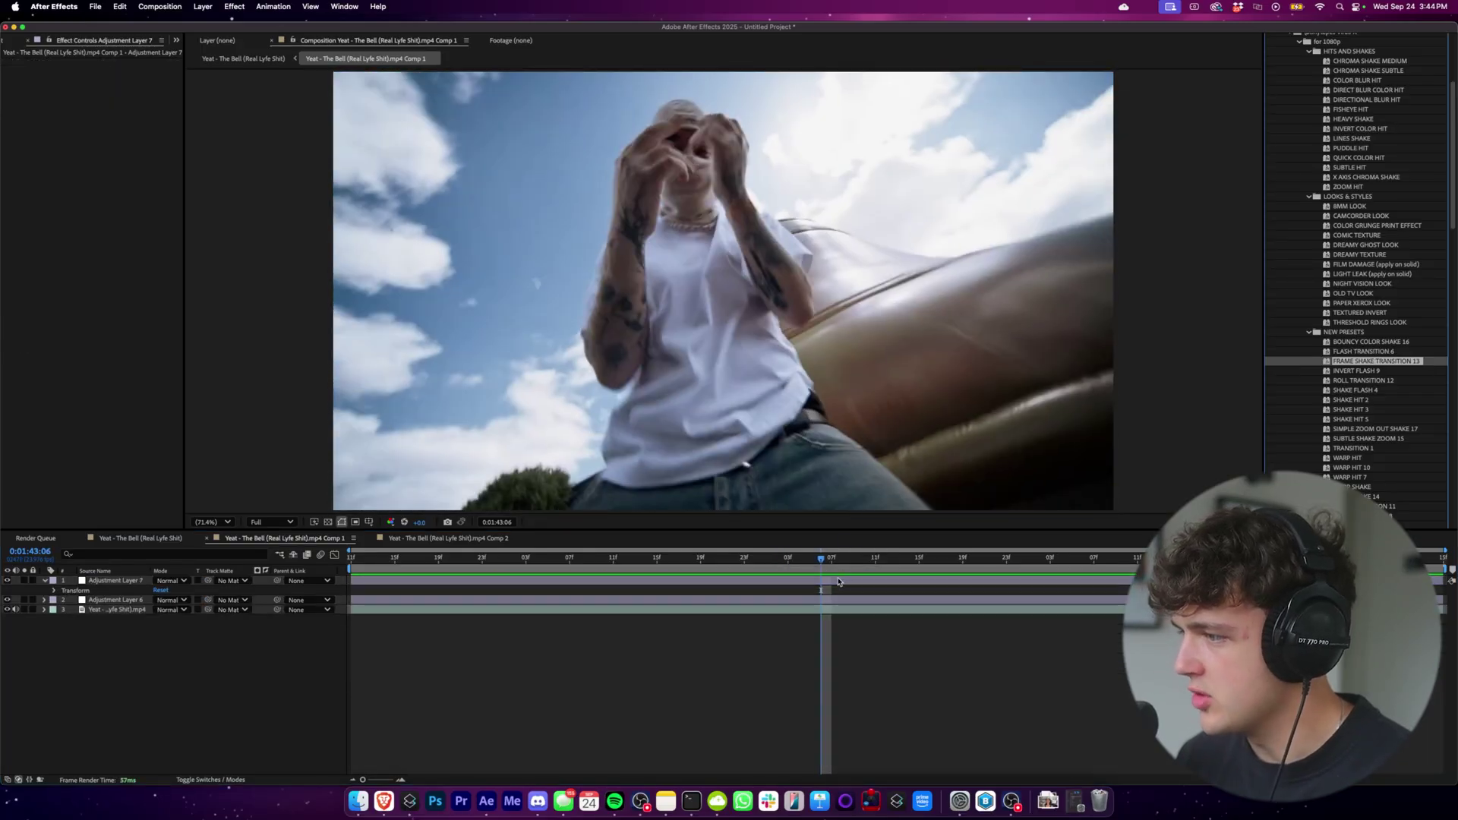
# Play back the FRAME SHAKE TRANSITION 13 preset on the new adjustment layer from 0:01:43:05.
pyautogui.moveTo(801, 565); pyautogui.dragTo(811, 566)
pyautogui.press('space')
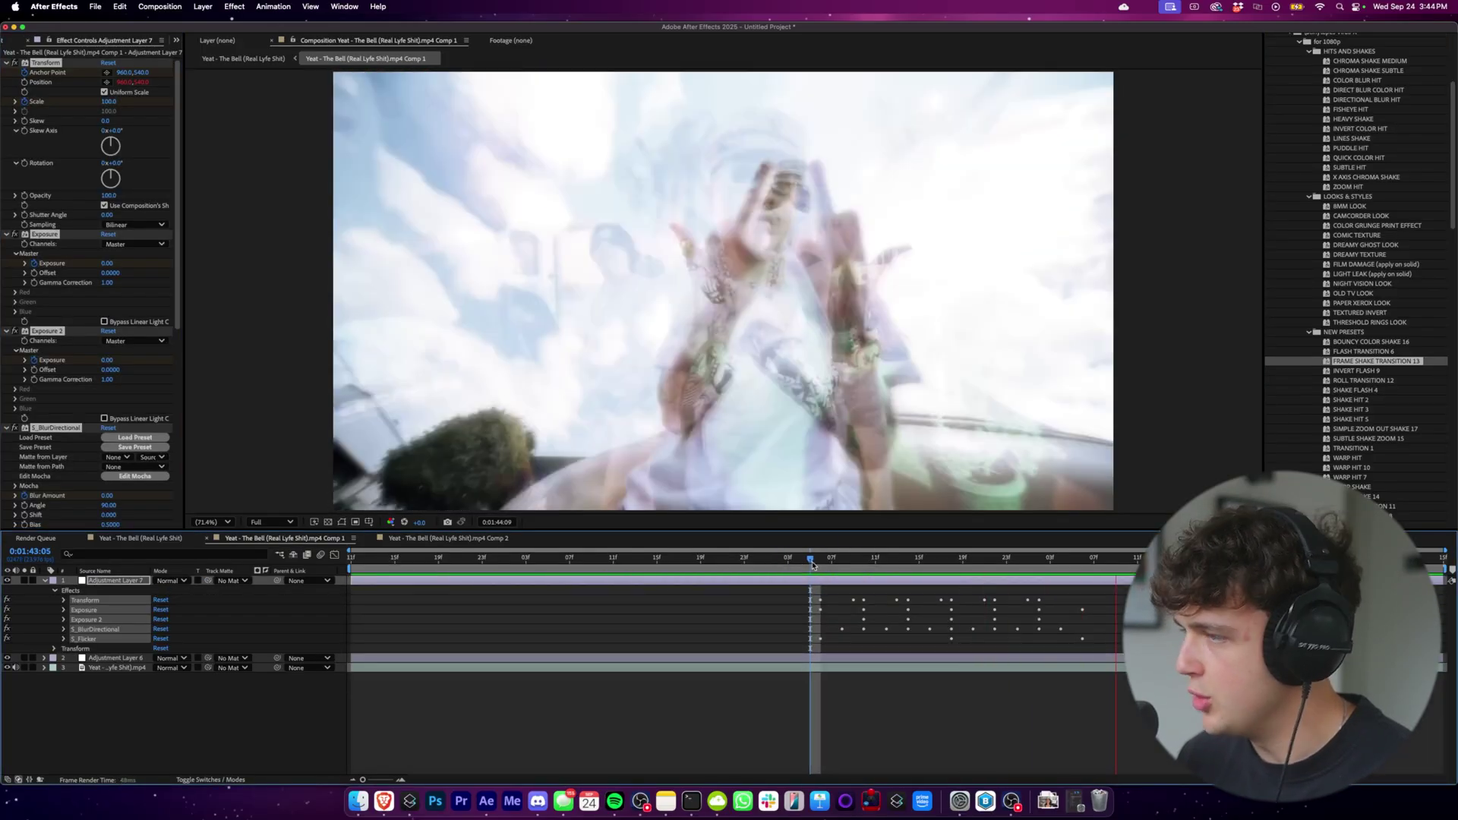
pyautogui.press('space')
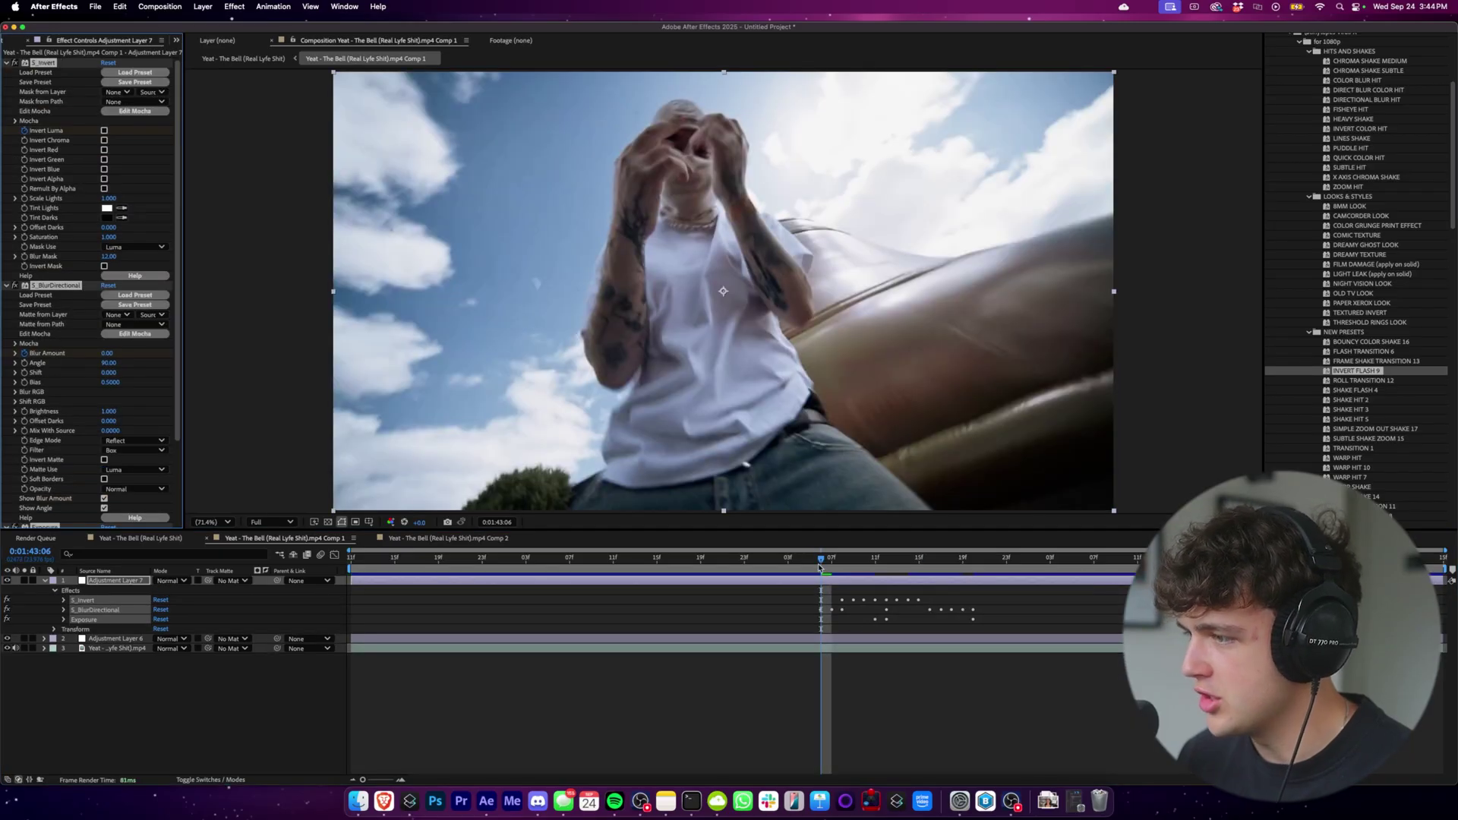
# Try the INVERT FLASH 9 and SIMPLE ZOOM OUT SHAKE 17 presets on the new adjustment layer and preview from 0:01:43:06.
pyautogui.moveTo(813, 564); pyautogui.dragTo(820, 563)
pyautogui.press('space')
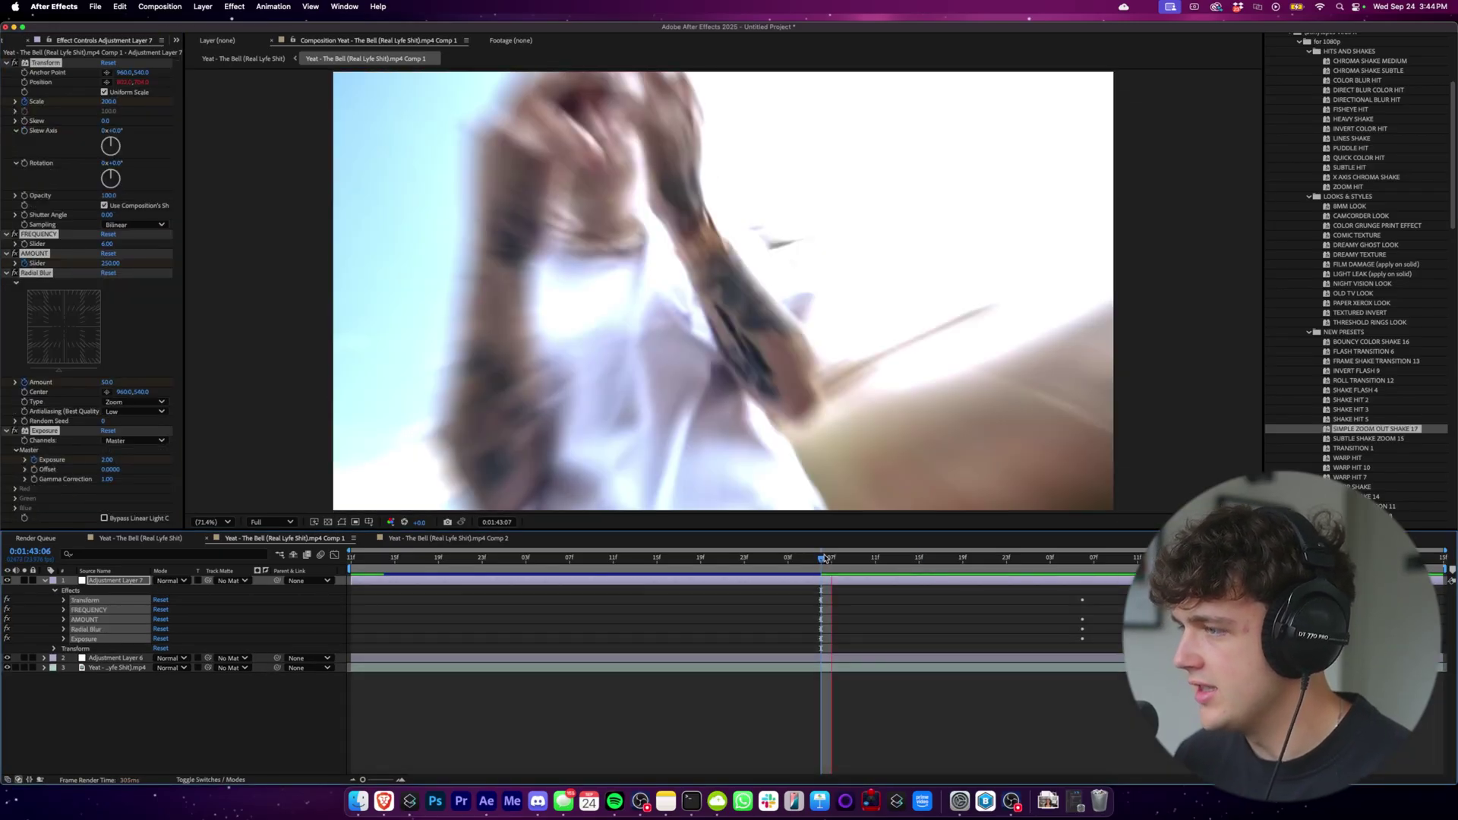
pyautogui.press('space')
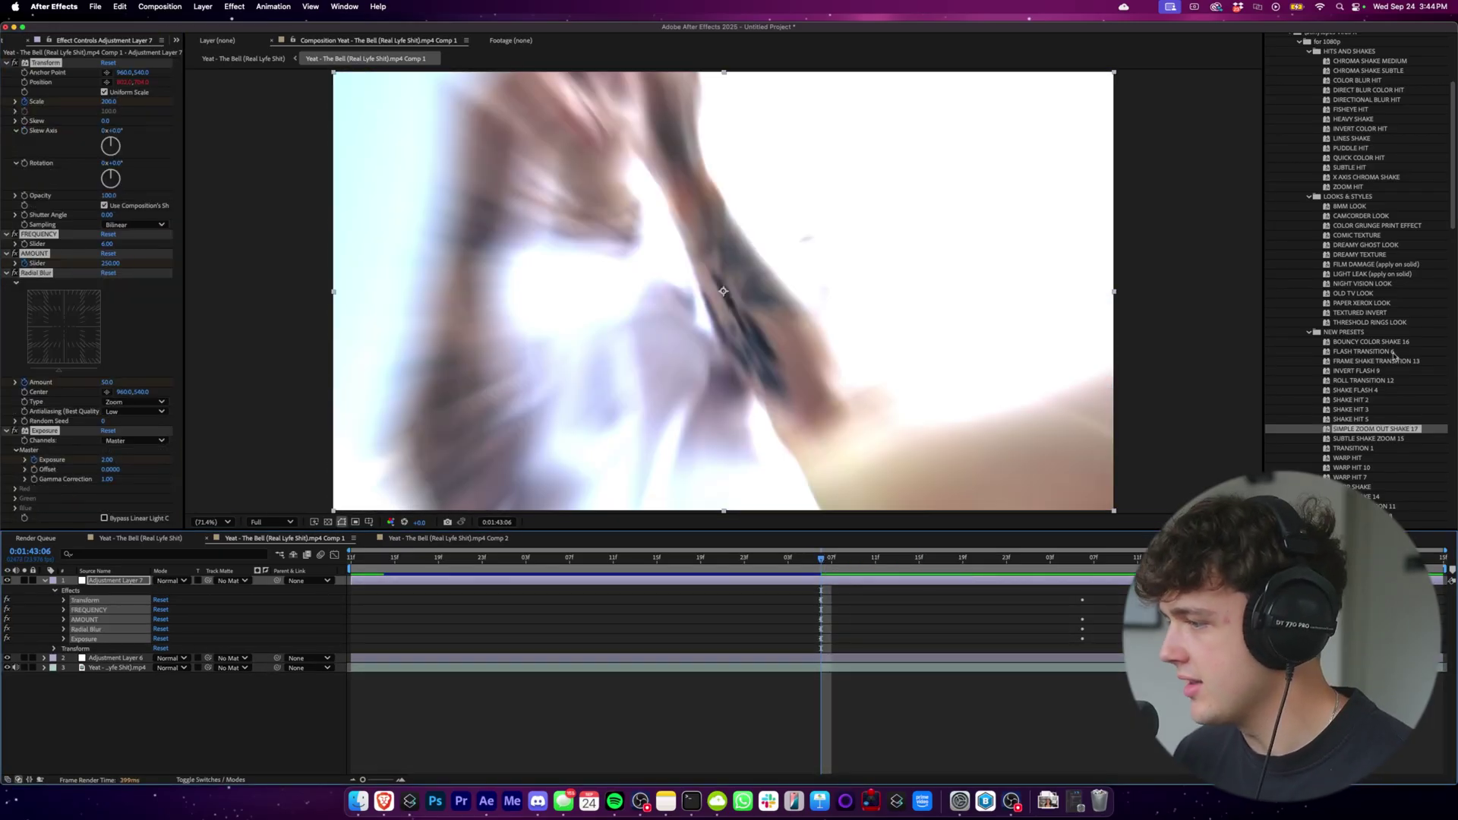
# Clear the applied shake preset and try the 8MM LOOK preset on the new adjustment layer, undoing it again.
pyautogui.scroll(-1, 1409, 342)
pyautogui.scroll(-8, 1409, 342)
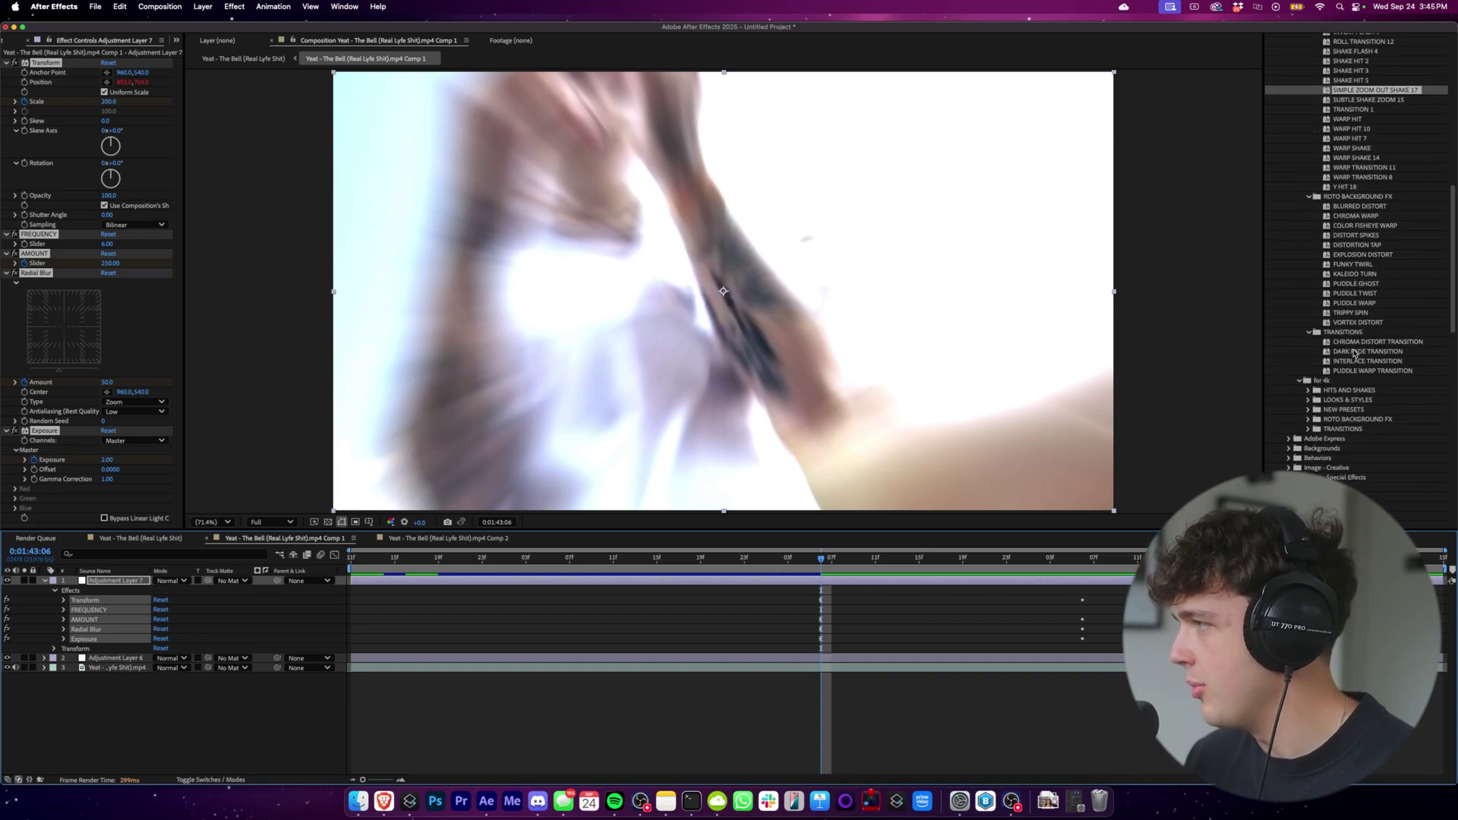
pyautogui.scroll(11, 1373, 220)
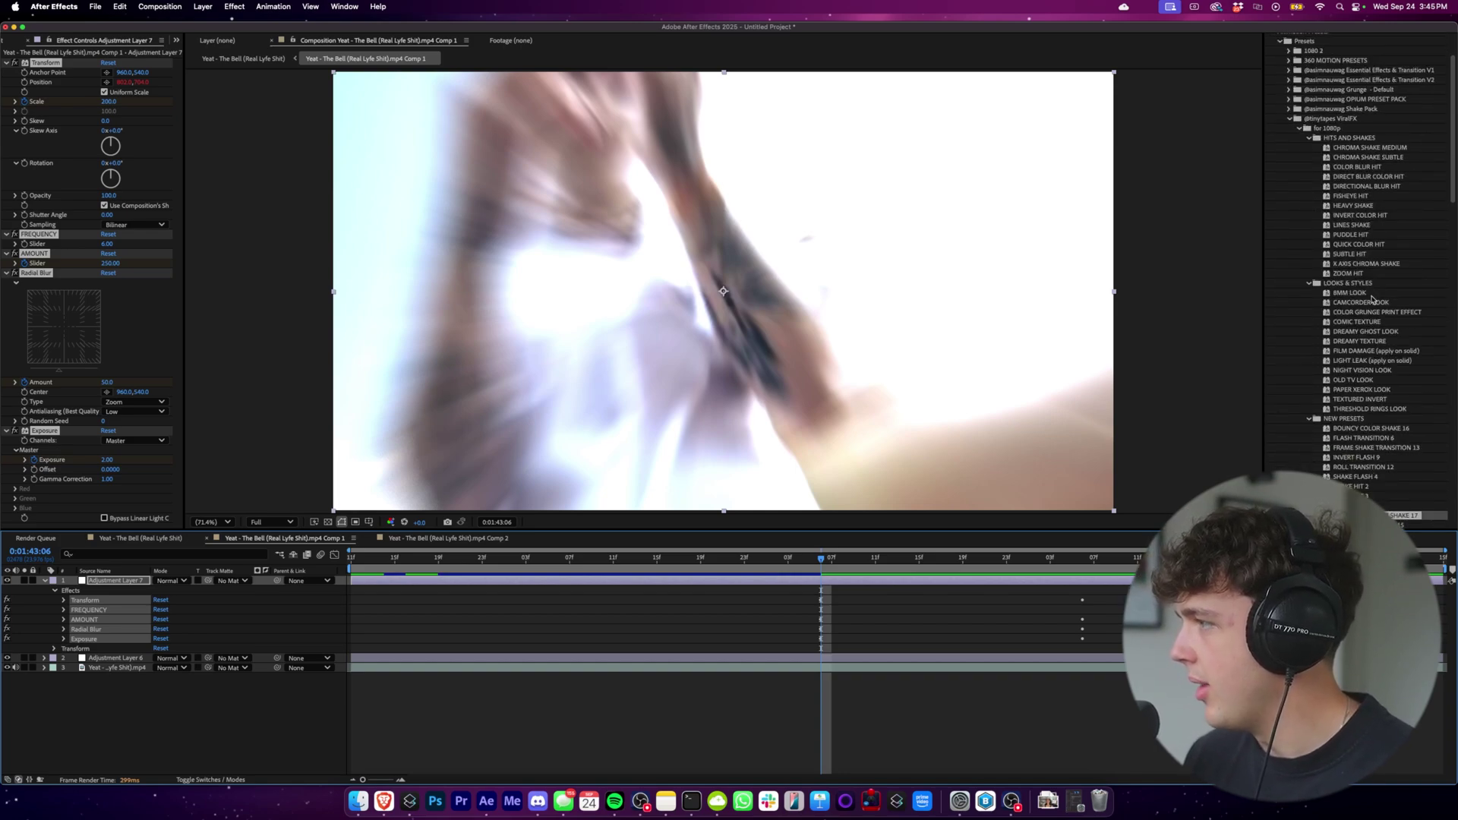
pyautogui.click(1366, 295)
pyautogui.click(852, 582)
pyautogui.press('super+z')
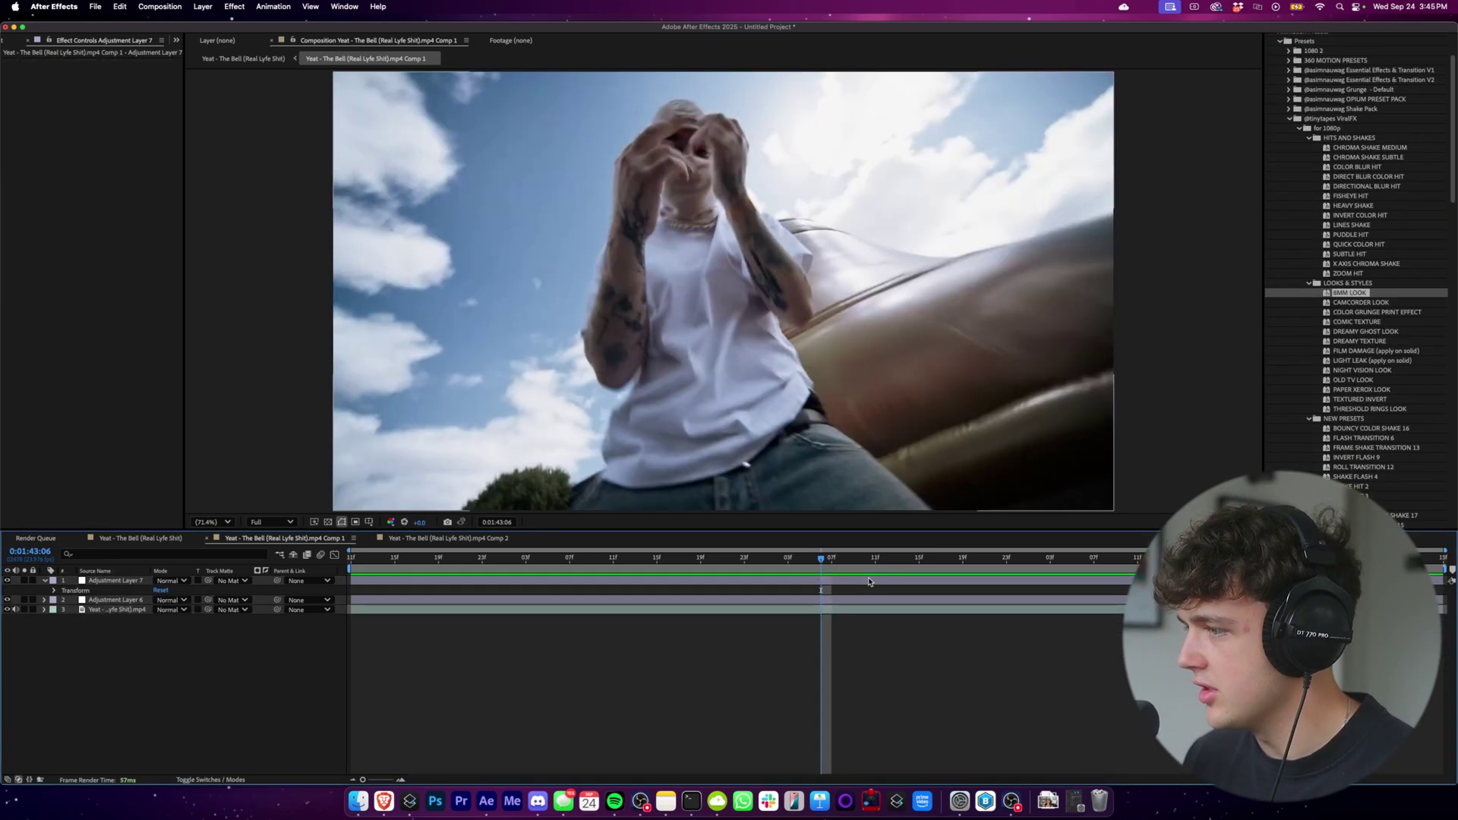
# Try the COMIC TEXTURE and DREAMY TEXTURE presets on the new adjustment layer and undo them.
pyautogui.doubleClick(1357, 322)
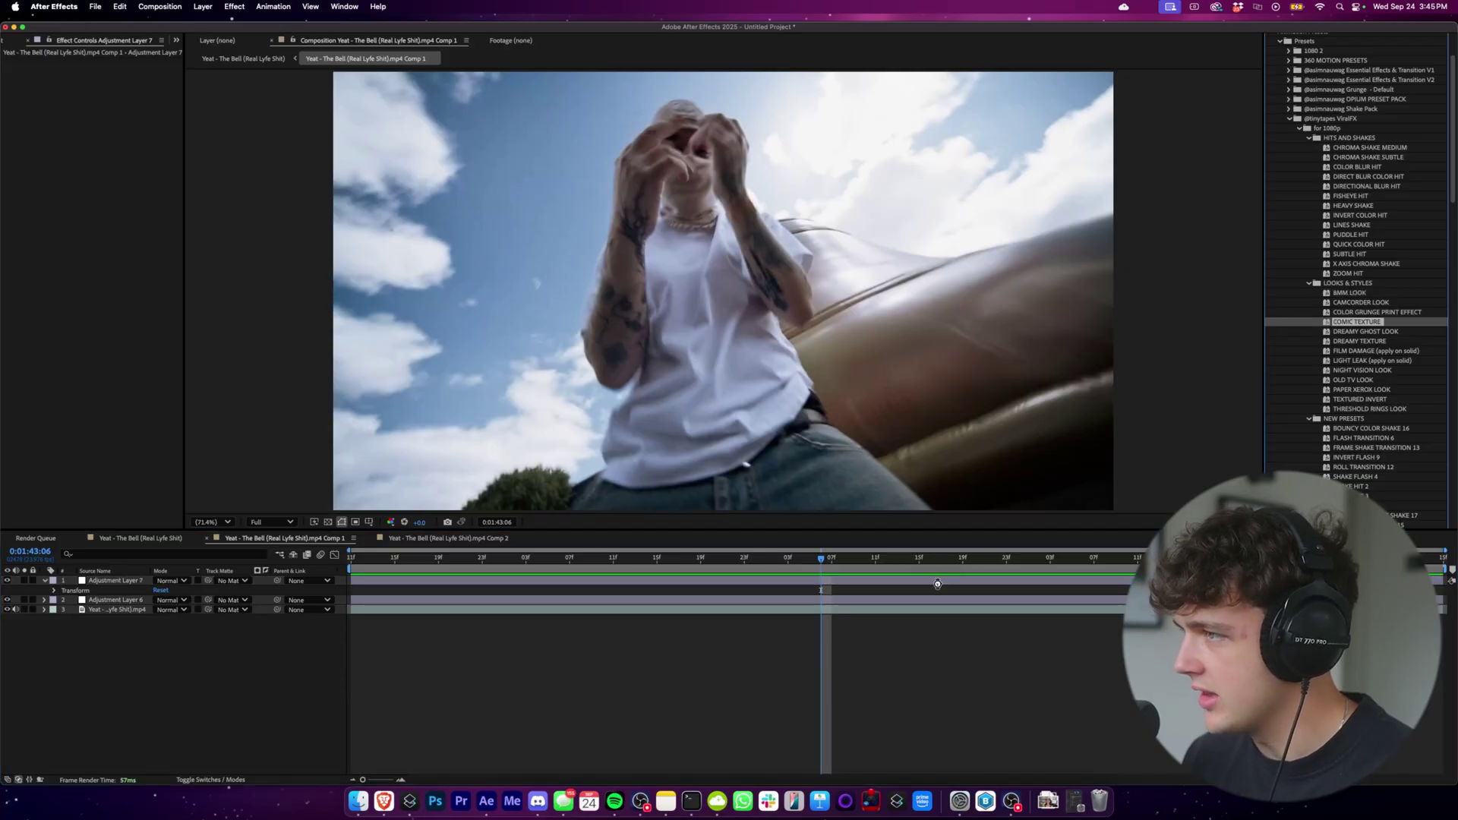
pyautogui.click(888, 568)
pyautogui.moveTo(890, 570); pyautogui.dragTo(854, 573)
pyautogui.click(833, 570)
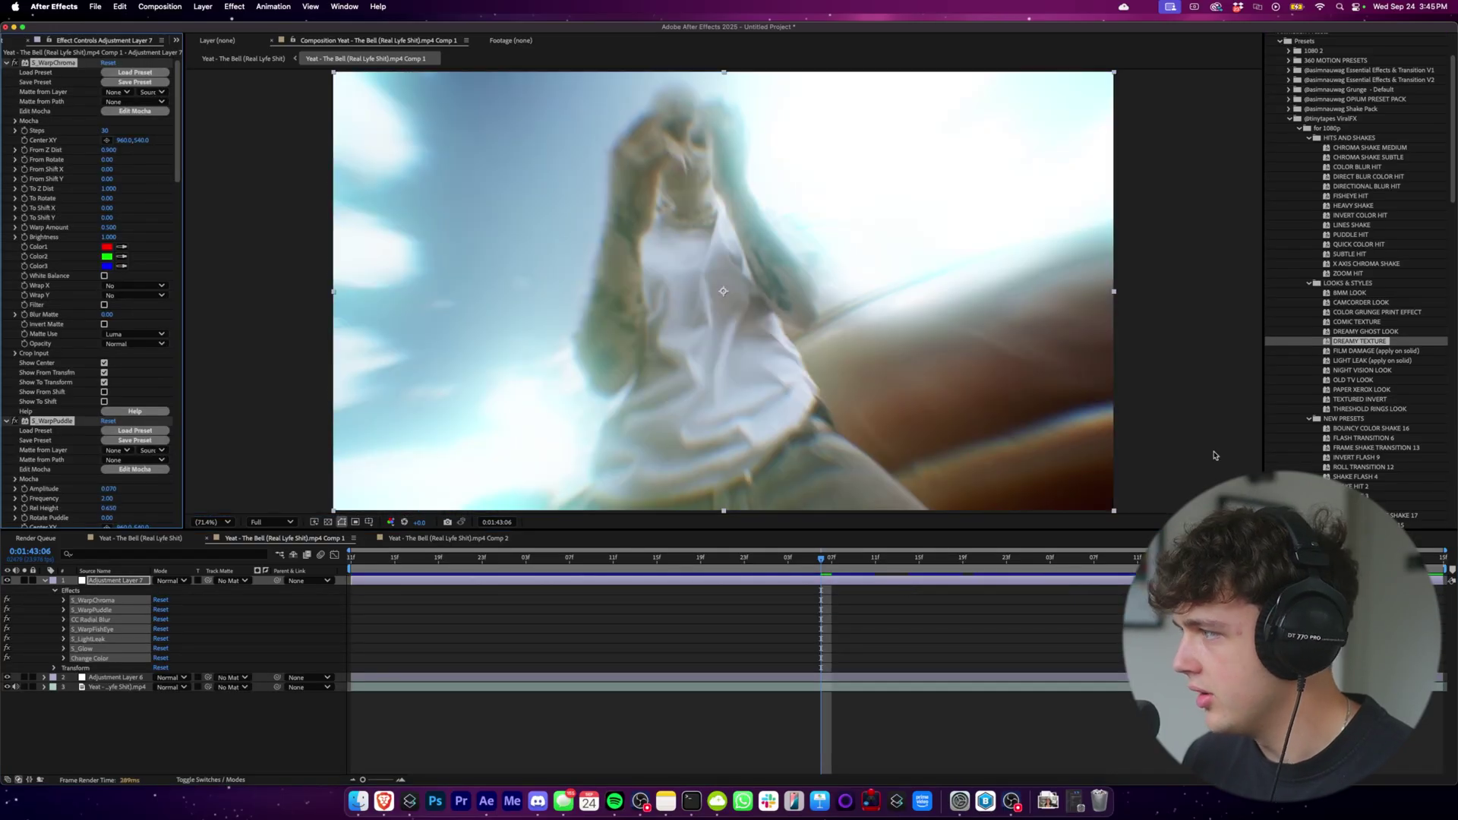
pyautogui.press('super+z')
# Try the OLD TV LOOK and PAPER XEROX LOOK presets on the new adjustment layer, previewing the second and undoing both.
pyautogui.moveTo(1354, 380); pyautogui.dragTo(928, 592)
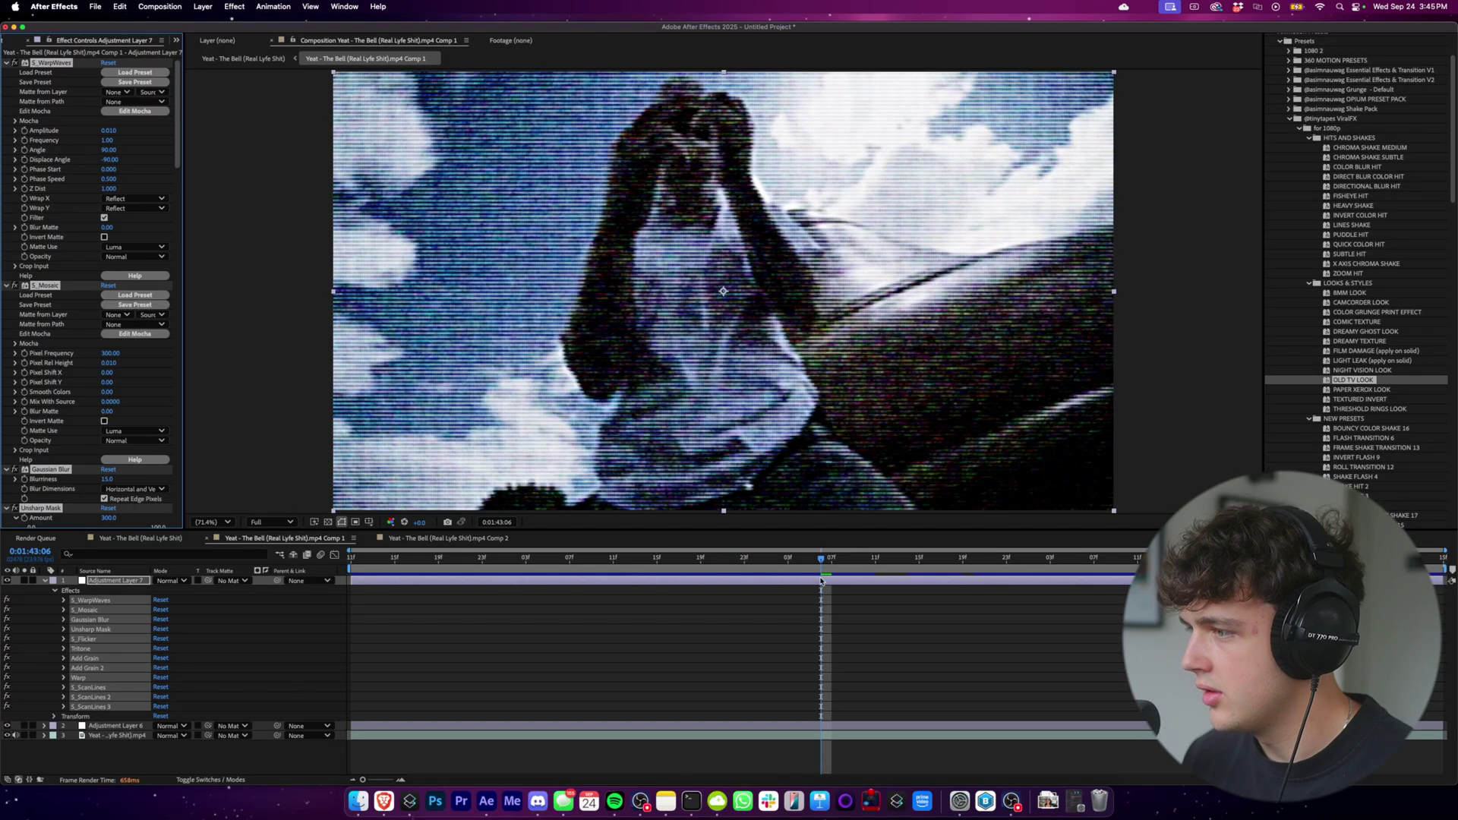
pyautogui.press('super+z')
pyautogui.click(1375, 390)
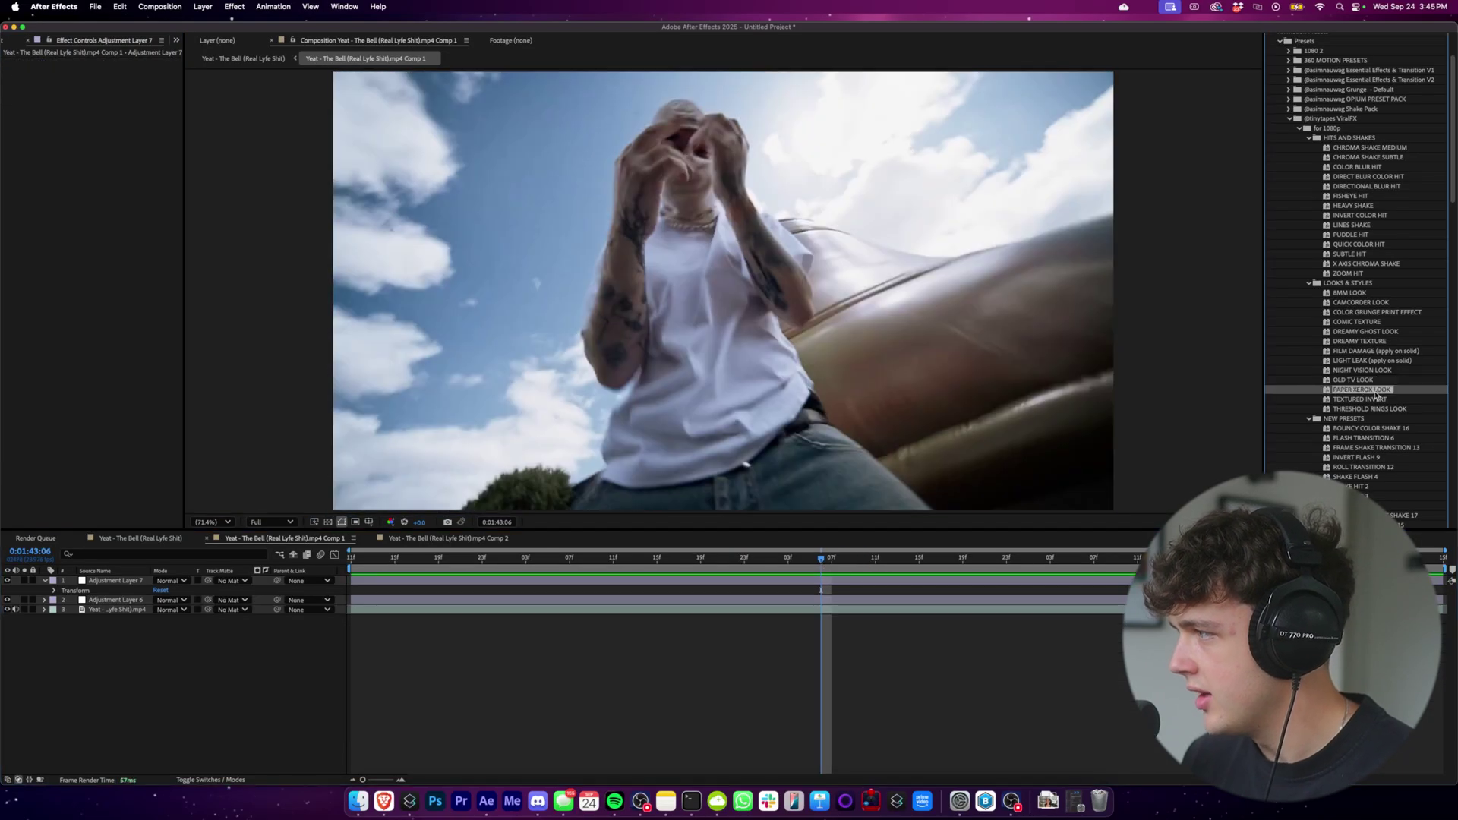
pyautogui.moveTo(1375, 390); pyautogui.dragTo(932, 578)
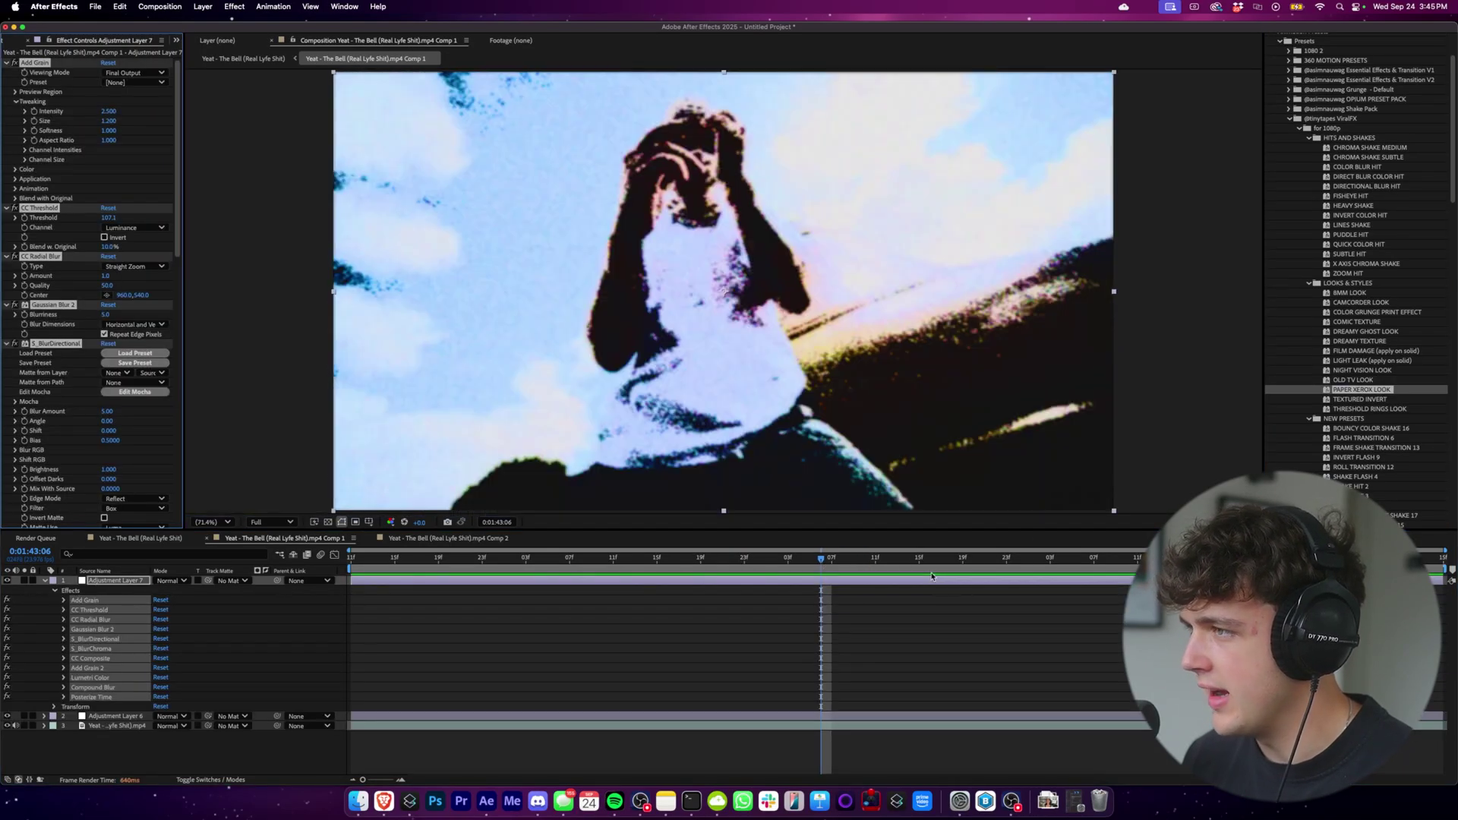
pyautogui.press('space')
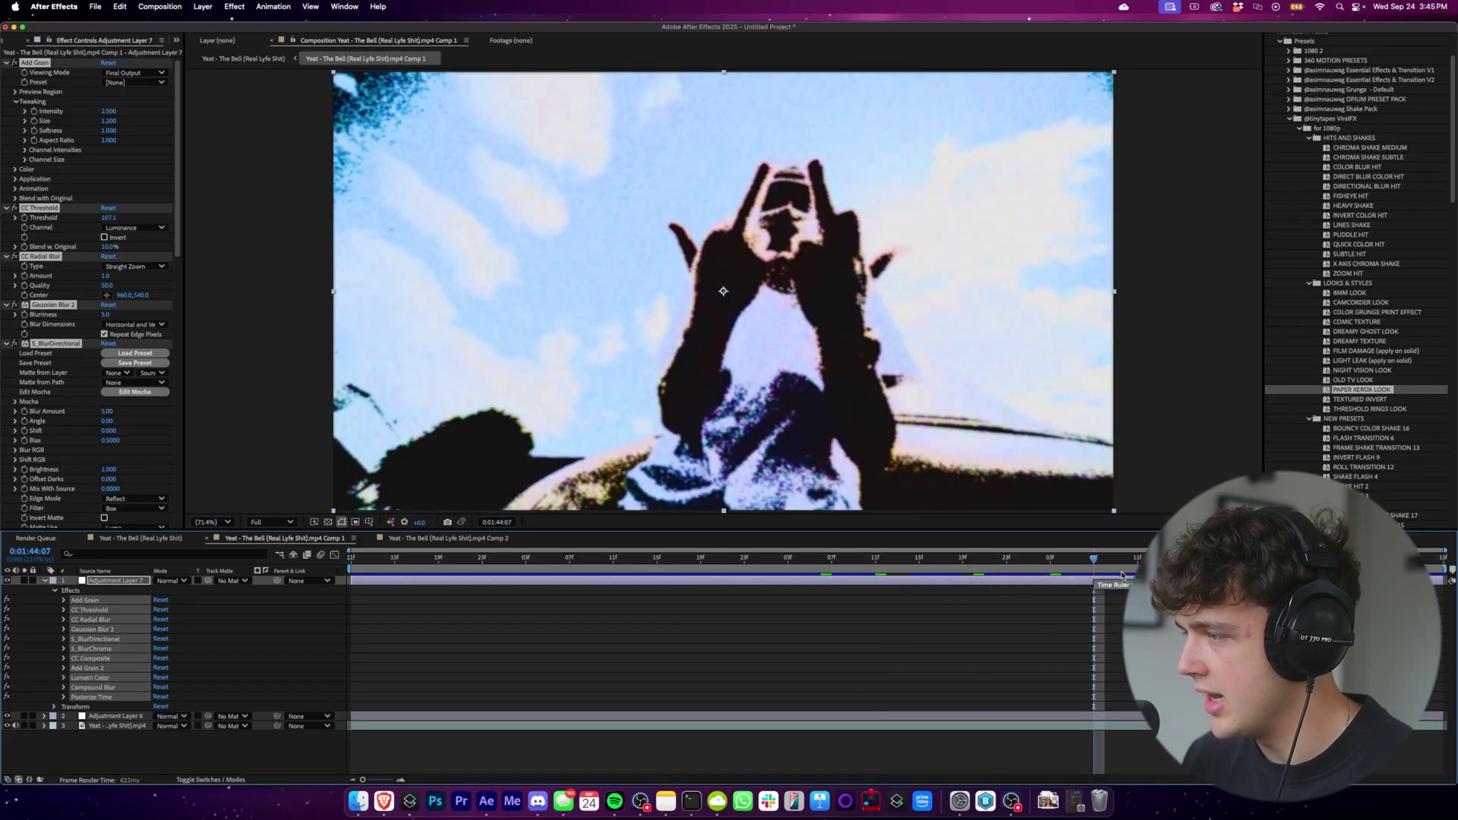
pyautogui.press('space')
pyautogui.press('super+z')
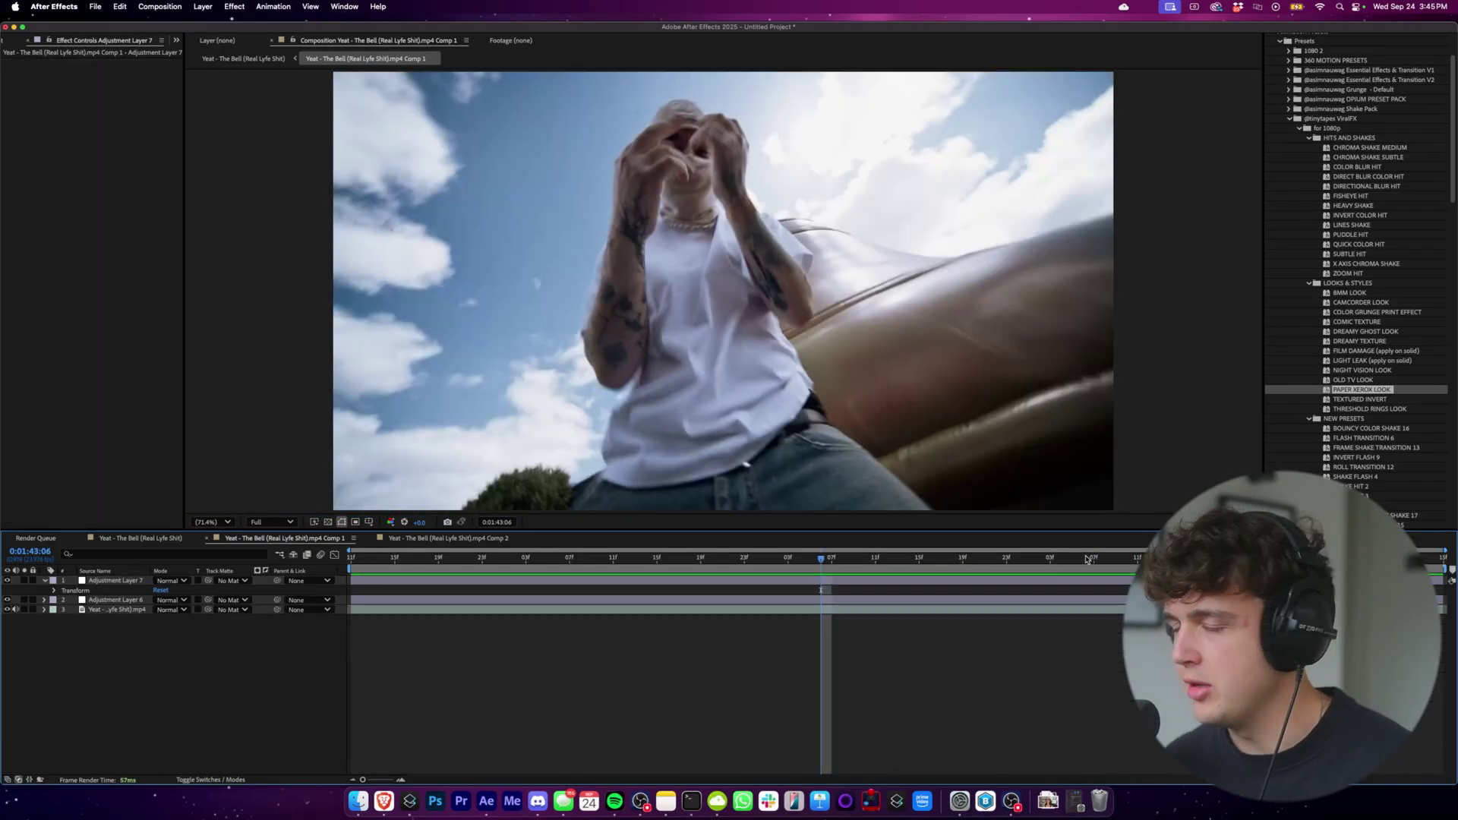